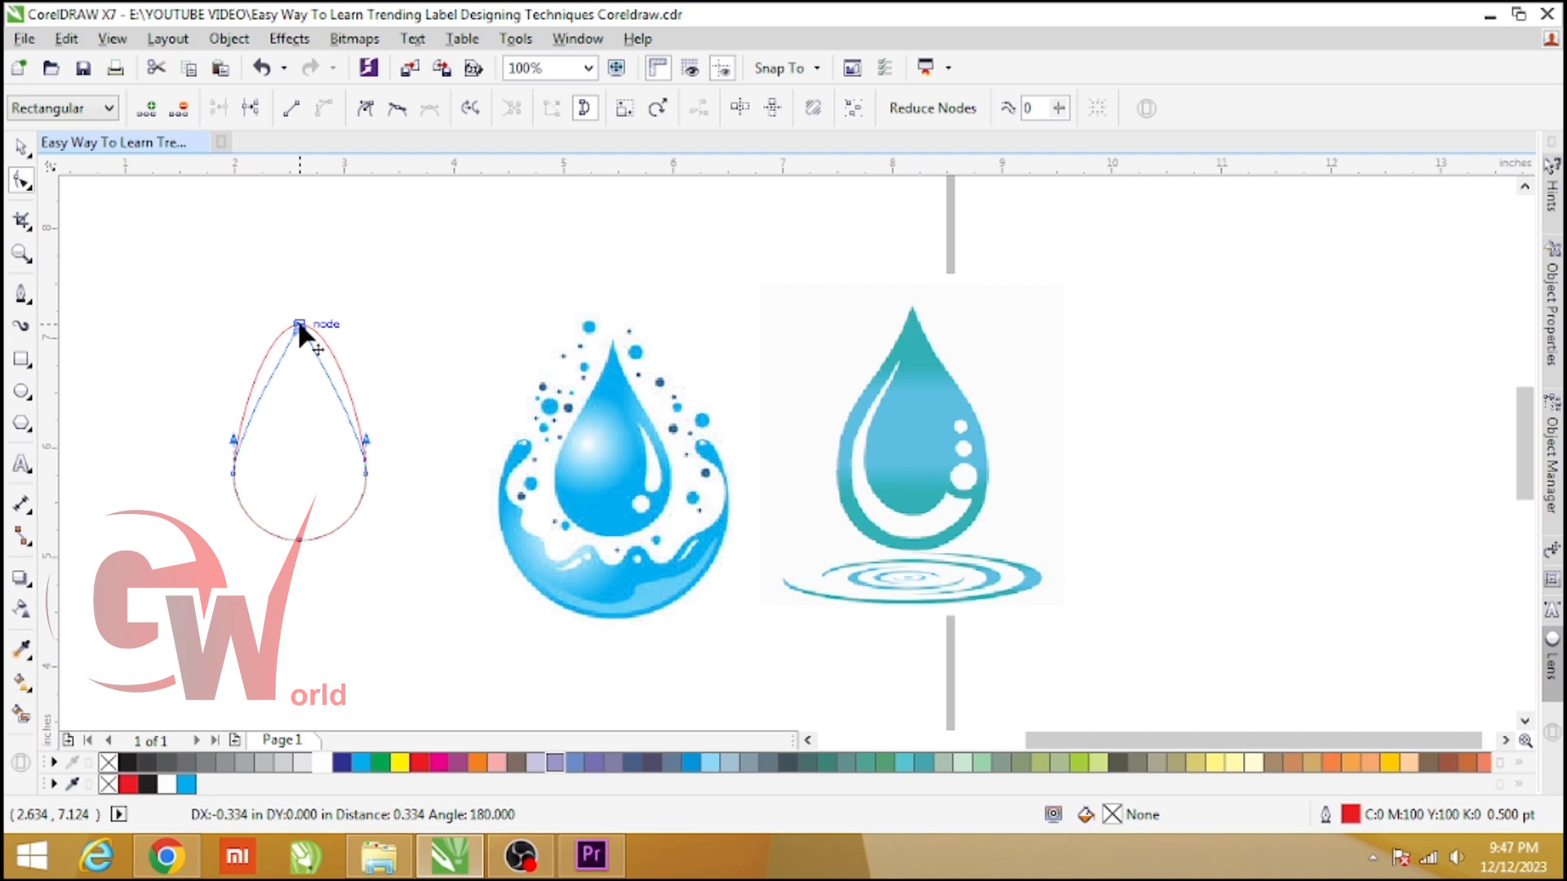
Turn the drop's top node into a cusp and bend both its curve handles inward to form a slender pointed tip
{"action": "left_click_drag", "start_coordinate": [299, 326], "coordinate": [300, 327]}
{"action": "scroll", "coordinate": [259, 367], "scroll_direction": "up", "scroll_amount": 1}
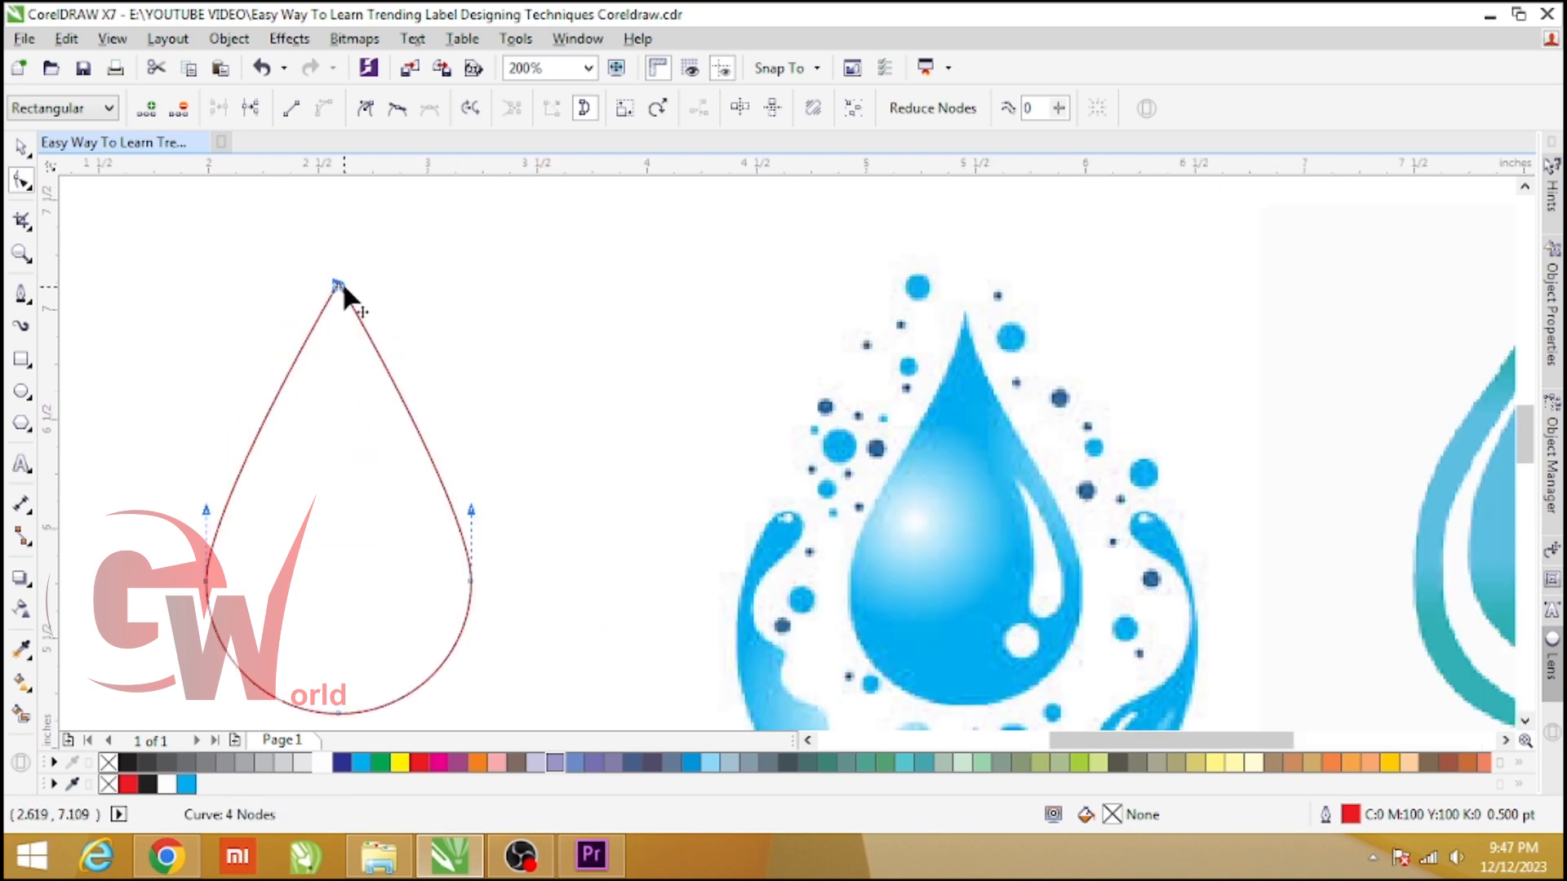
{"action": "left_click", "coordinate": [367, 112]}
{"action": "key", "text": "ctrl+a"}
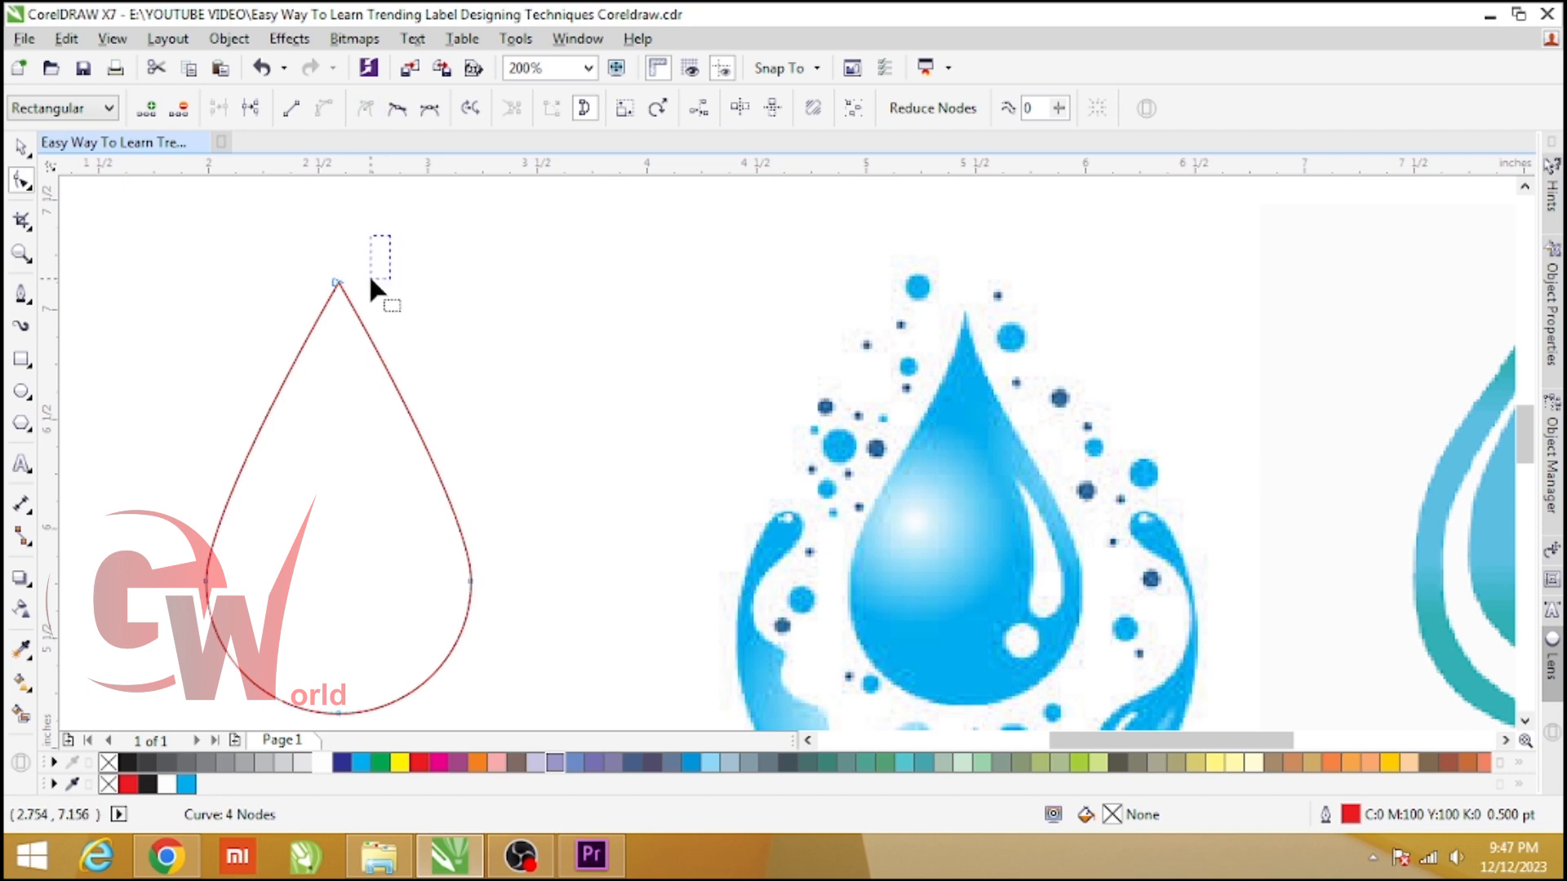
{"action": "left_click_drag", "start_coordinate": [371, 279], "coordinate": [354, 377]}
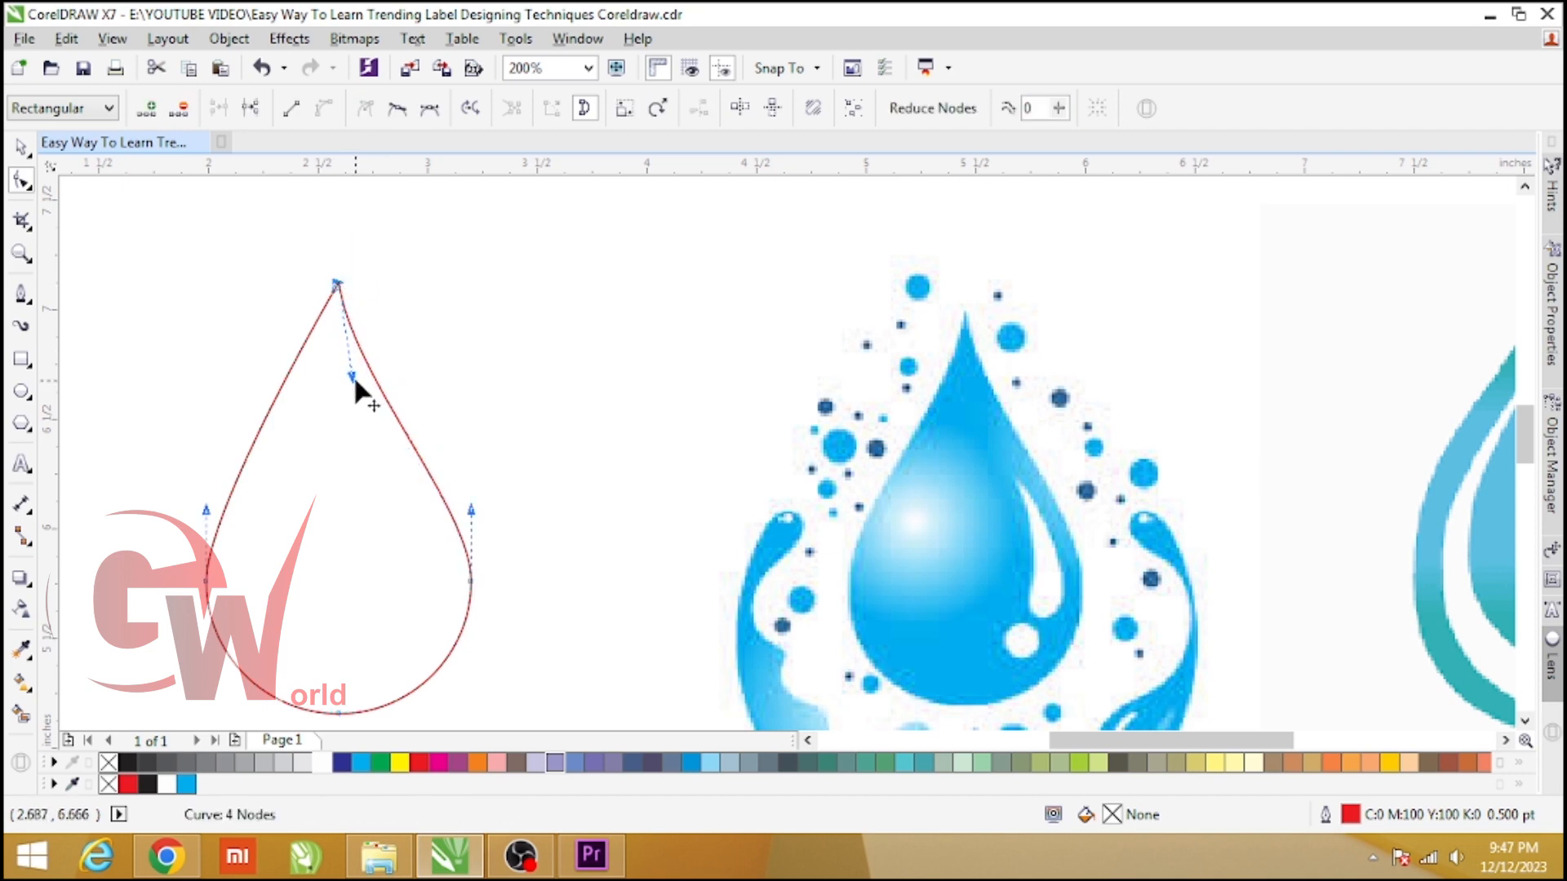
{"action": "left_click_drag", "start_coordinate": [333, 292], "coordinate": [322, 386]}
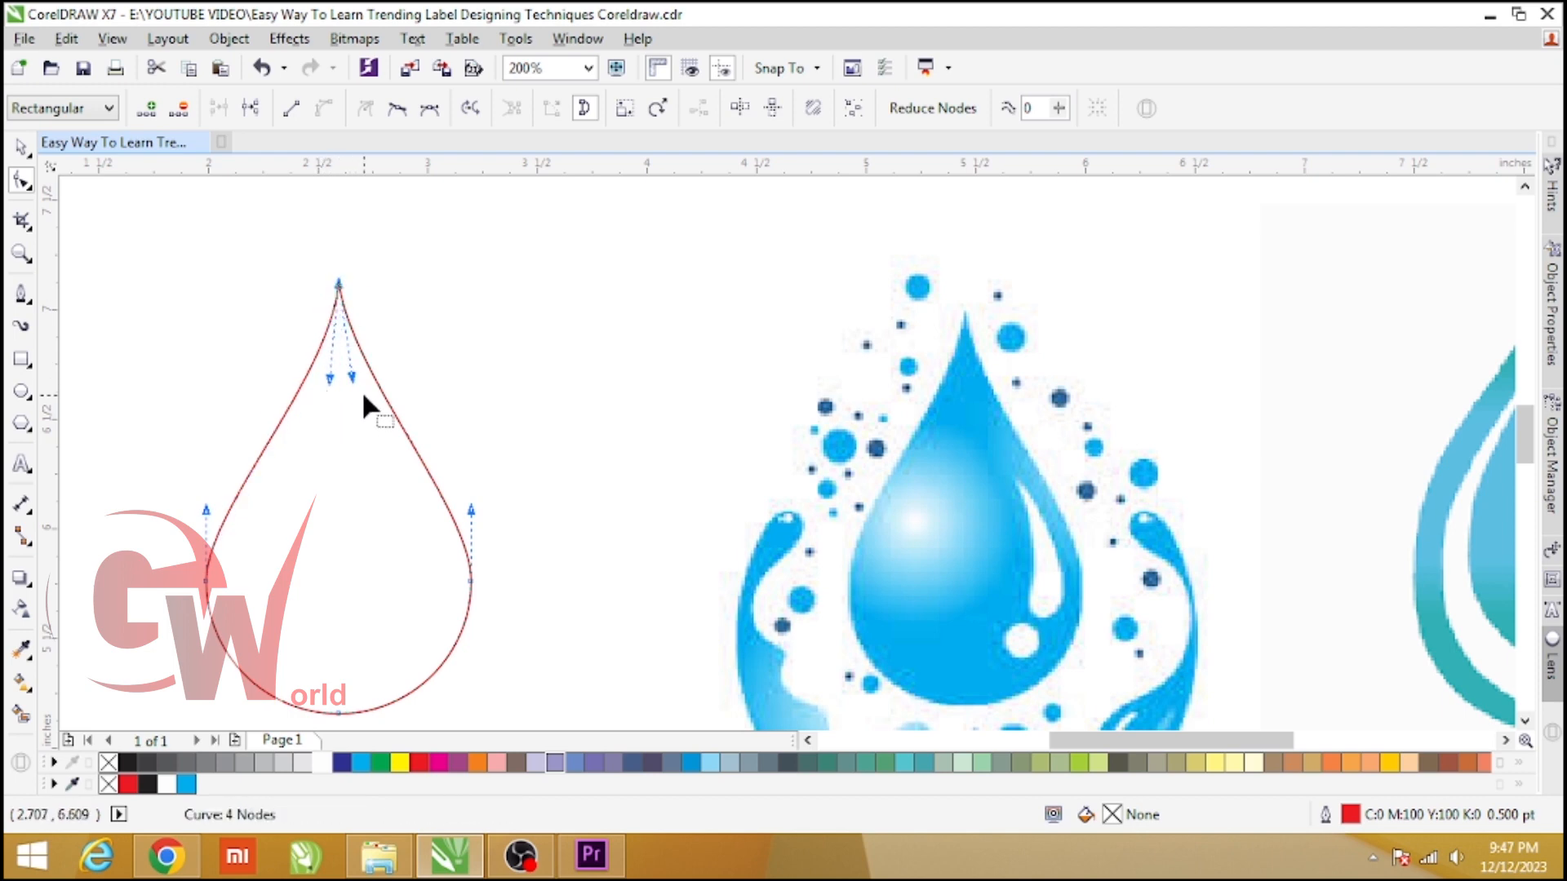
{"action": "key", "text": "space"}
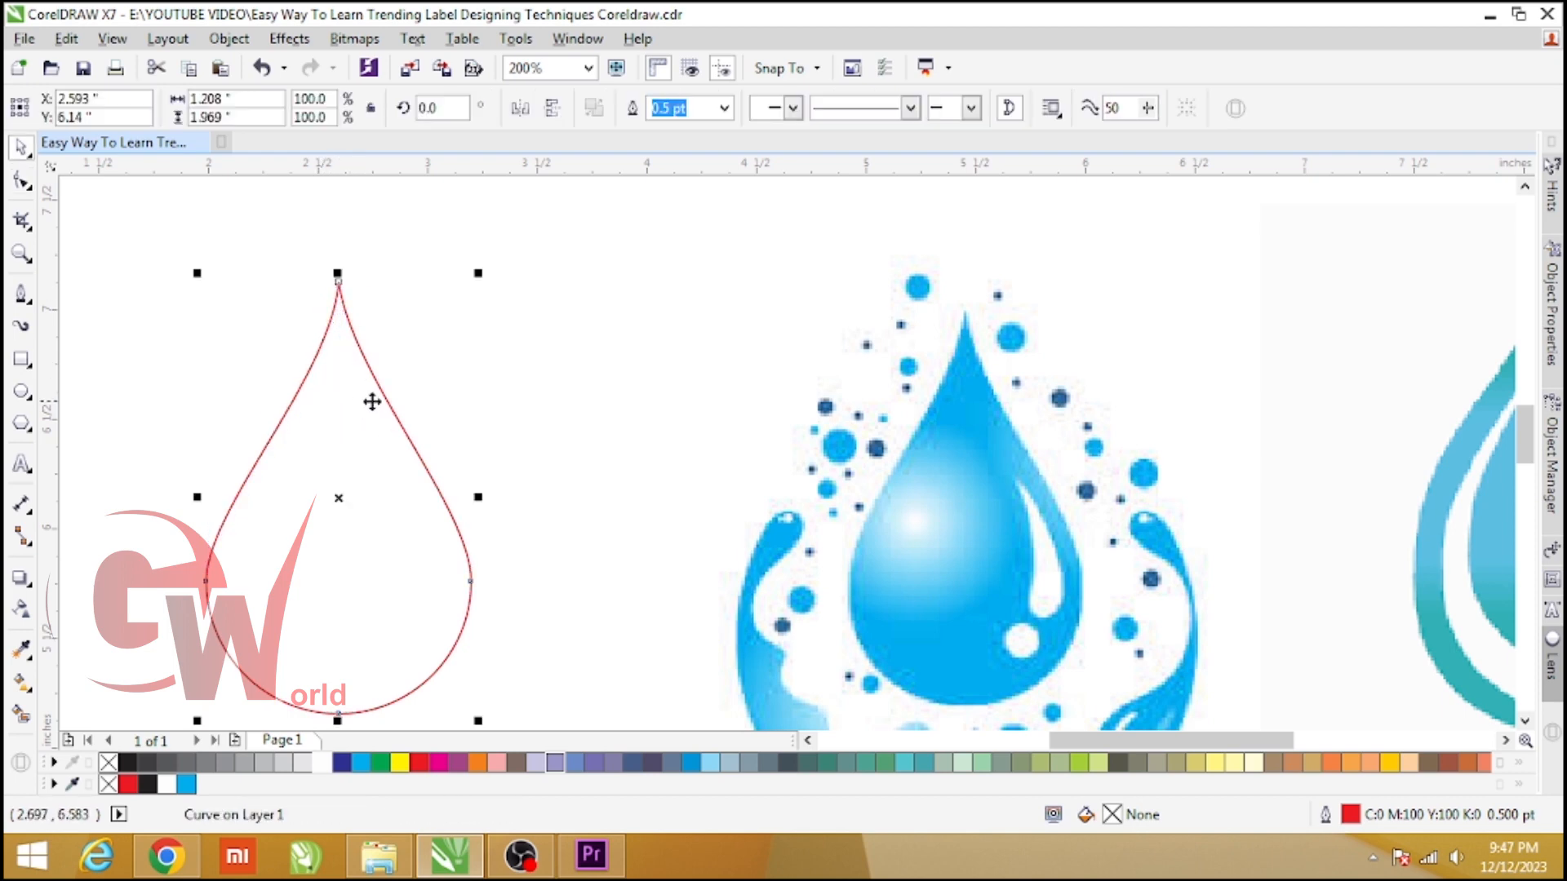
Give the drop a cyan elliptical fountain fill with a white highlight on its lower left, and remove its outline
{"action": "left_click", "coordinate": [360, 763]}
{"action": "key", "text": "g"}
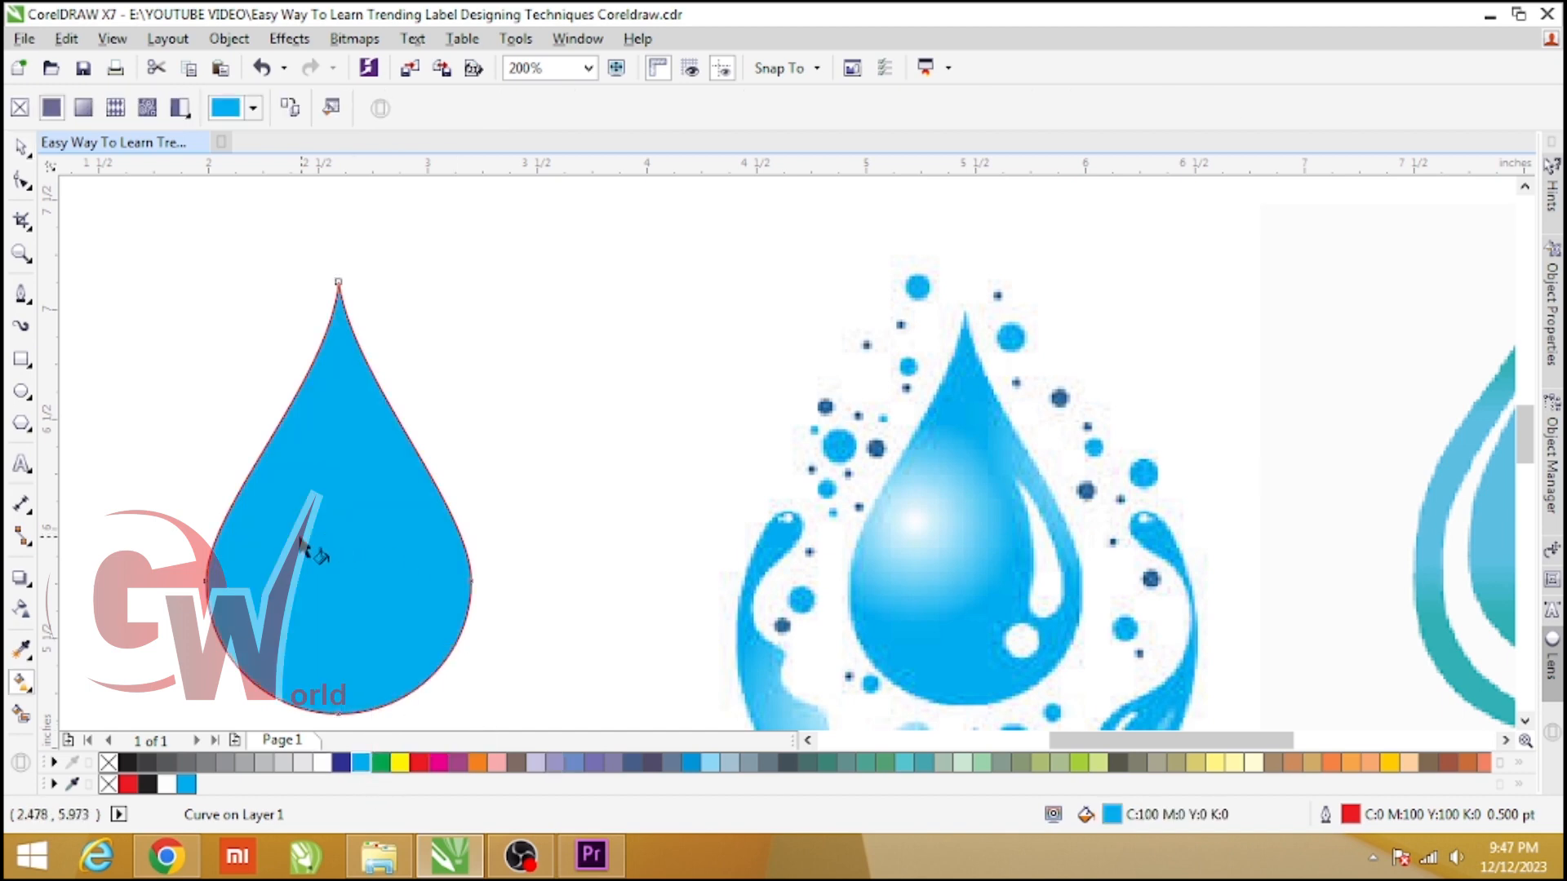
{"action": "left_click_drag", "start_coordinate": [260, 511], "coordinate": [332, 559]}
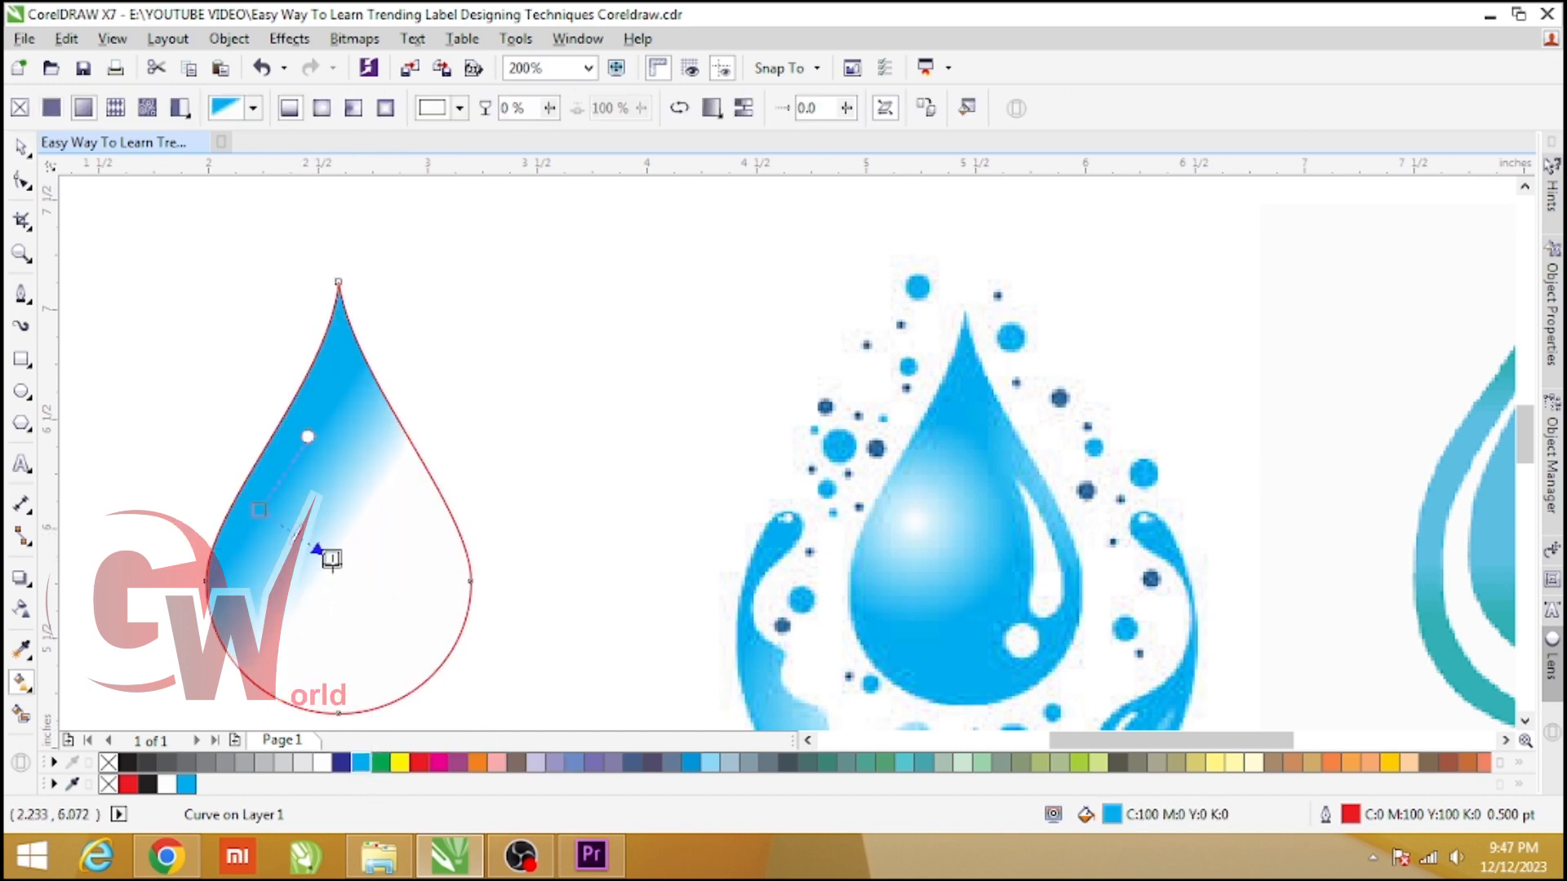
{"action": "left_click", "coordinate": [322, 108]}
{"action": "left_click_drag", "start_coordinate": [325, 490], "coordinate": [359, 459]}
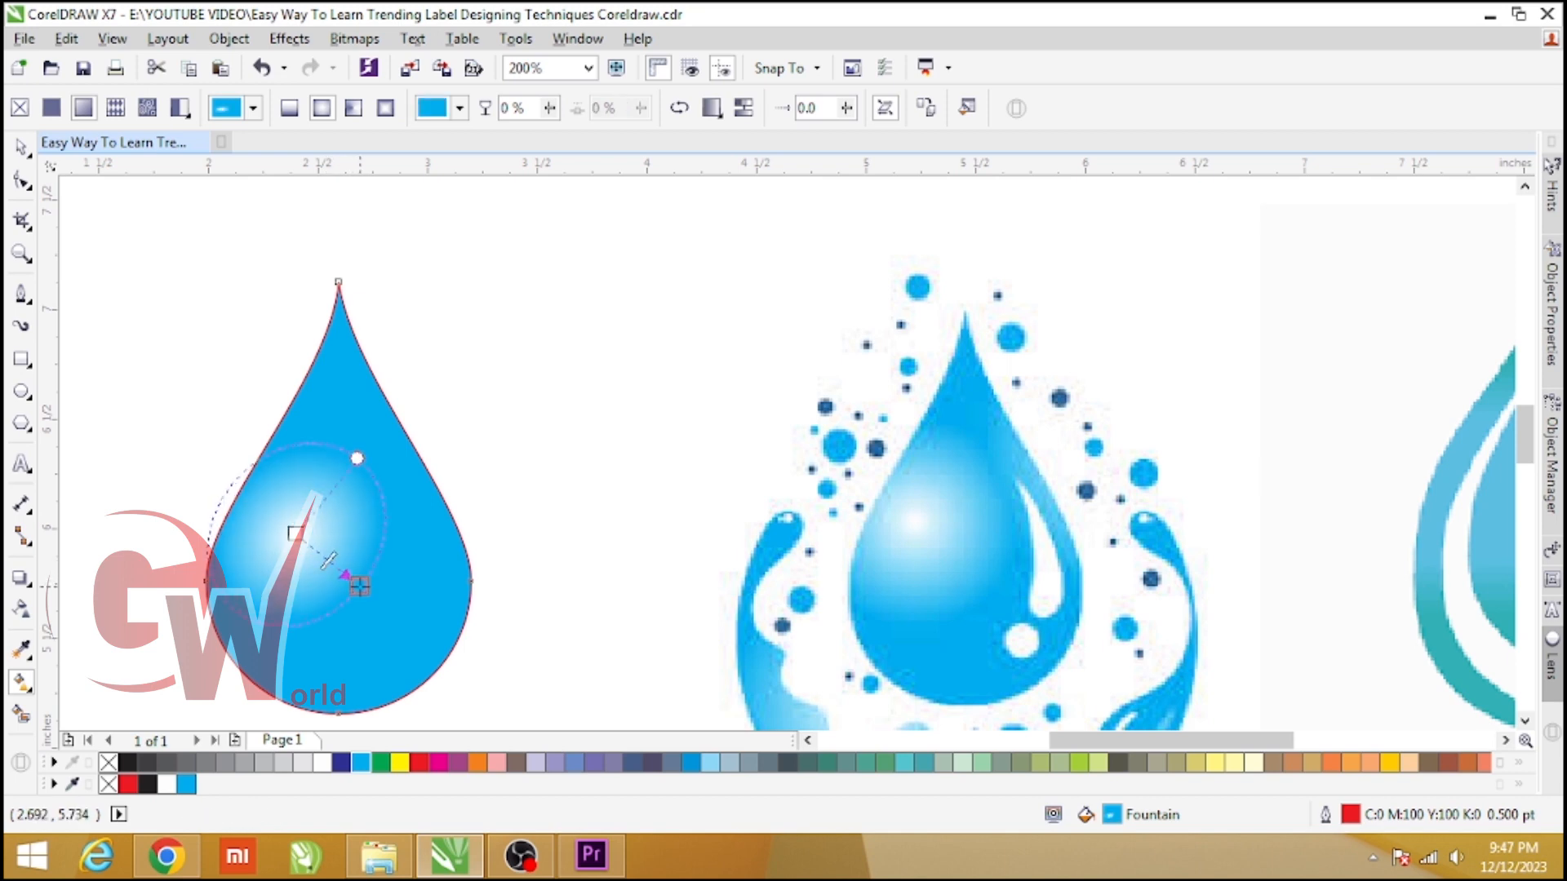
{"action": "key", "text": "space"}
{"action": "right_click", "coordinate": [109, 762]}
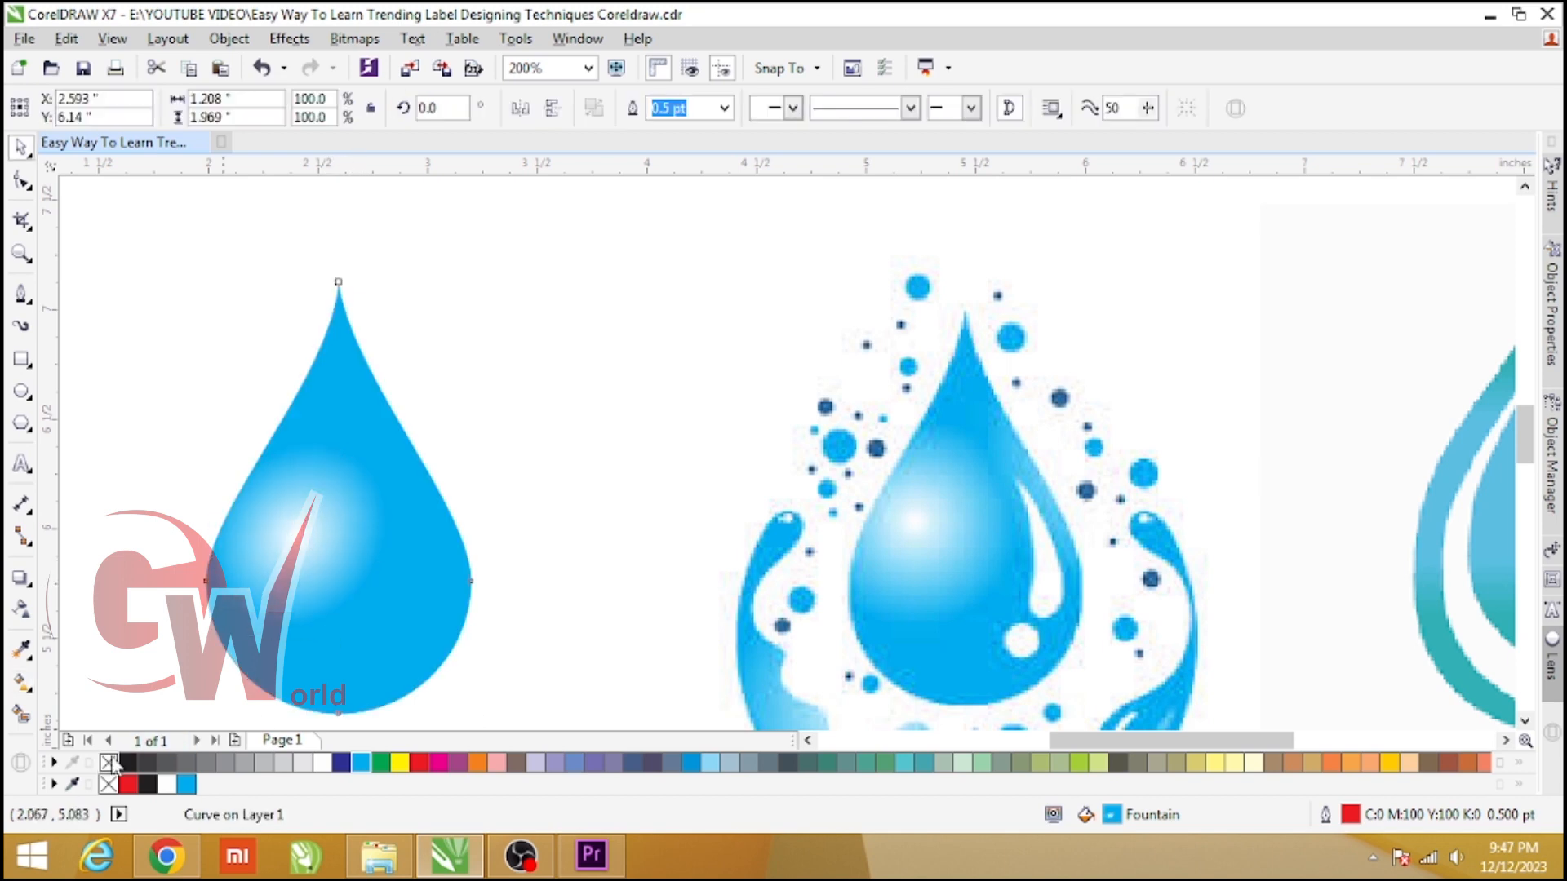
{"action": "left_click", "coordinate": [481, 367]}
Draw a circle about 0.12 inches across just left of the drop's tip and fill it with cyan
{"action": "left_click", "coordinate": [22, 389]}
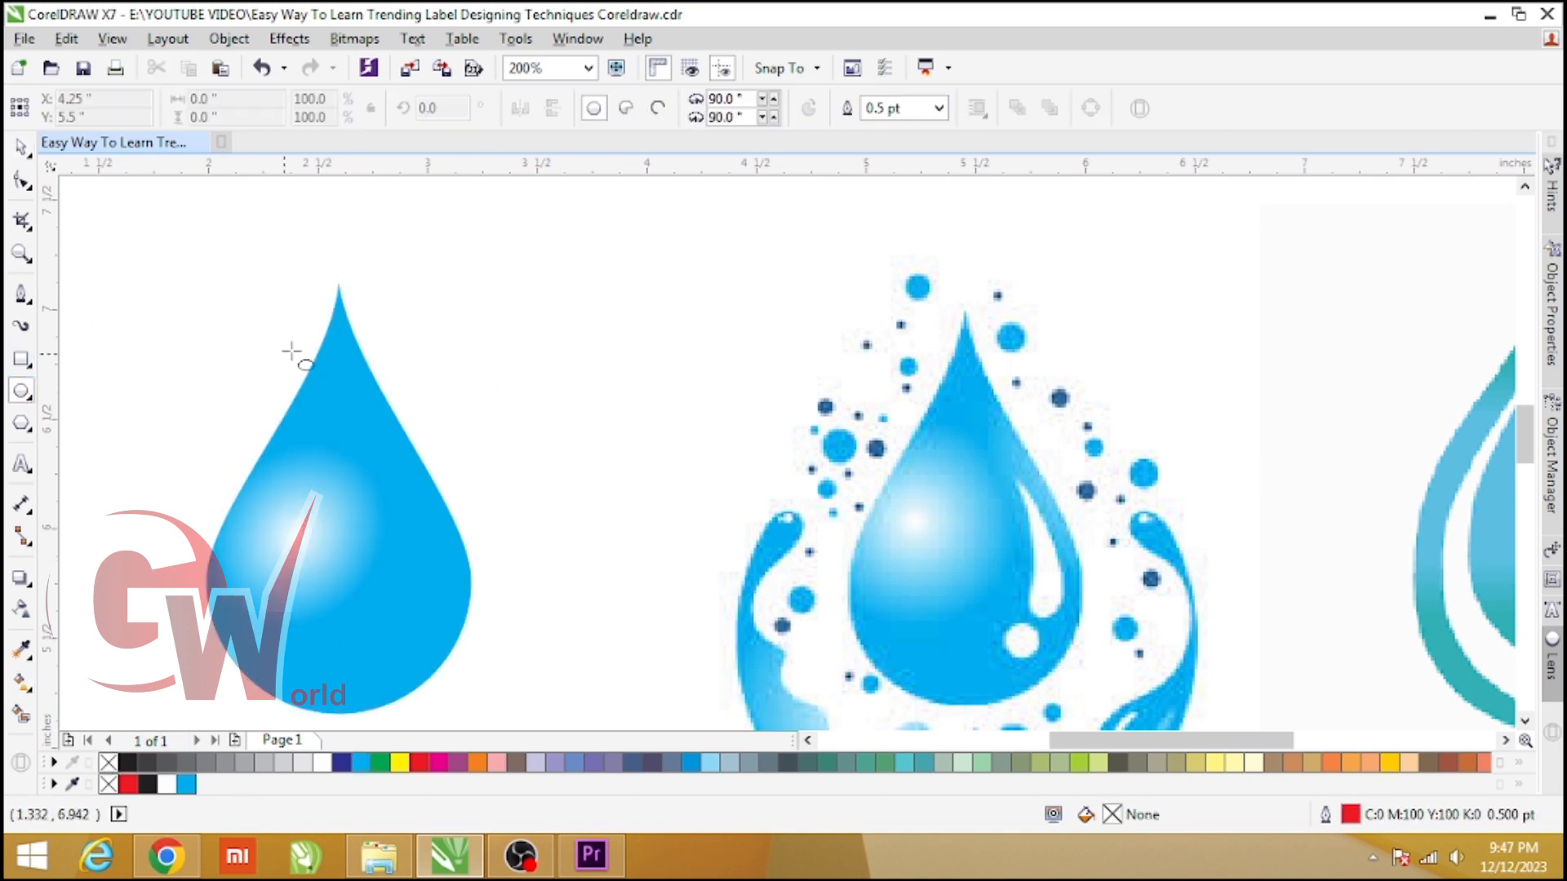
{"action": "left_click_drag", "start_coordinate": [281, 291], "coordinate": [304, 313]}
{"action": "key", "text": "space"}
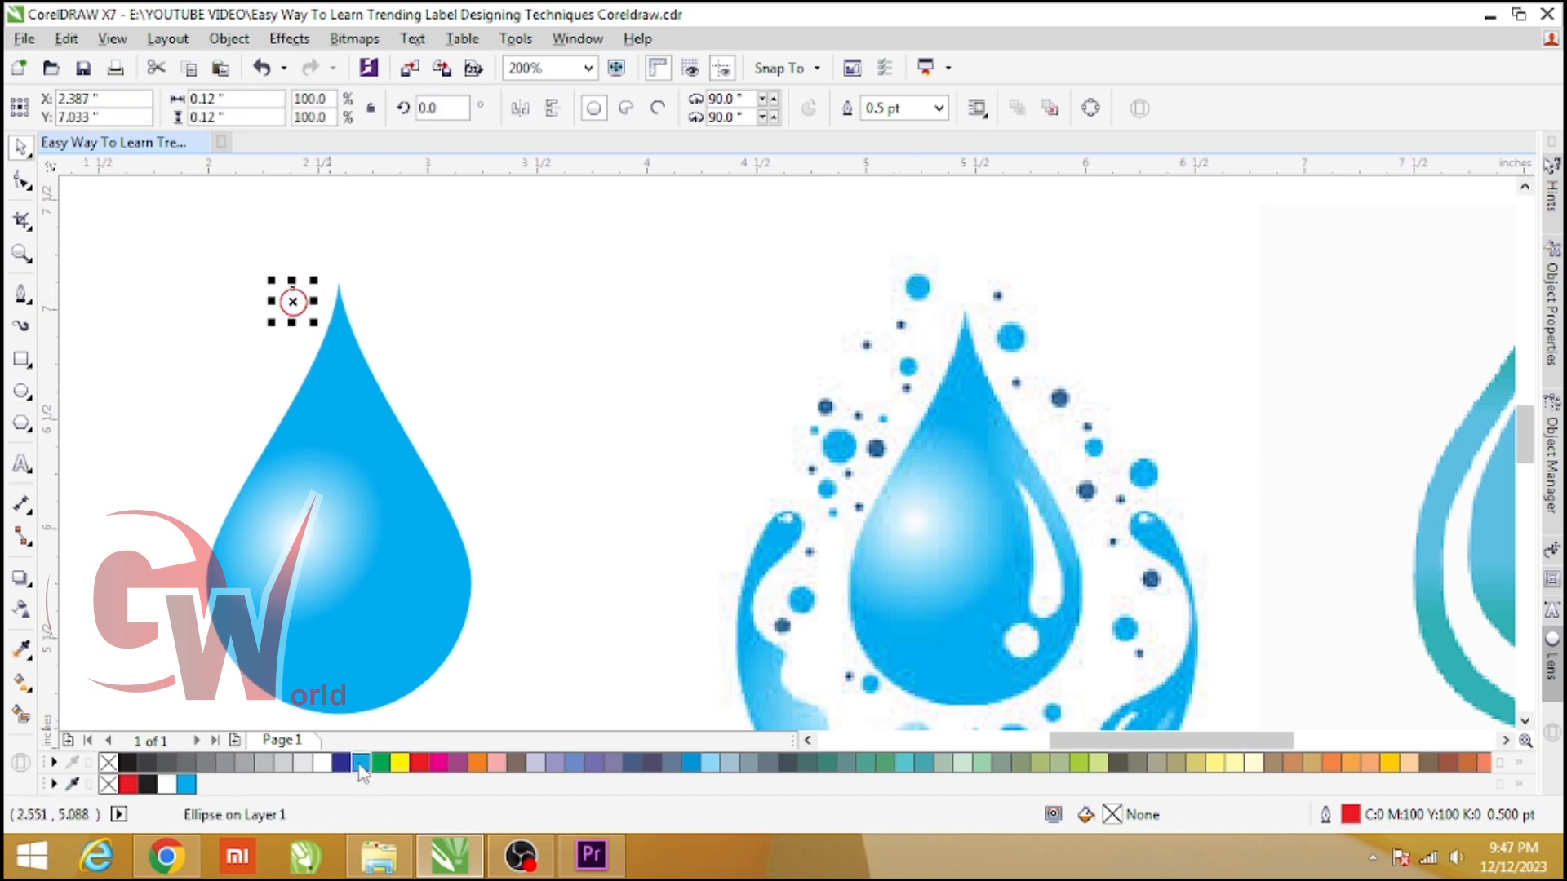
{"action": "left_click", "coordinate": [360, 762]}
Scatter smaller outline-free copies of the circle down the drop's upper left side, coloured dark blue and cyan
{"action": "left_click_drag", "start_coordinate": [293, 303], "coordinate": [253, 371]}
{"action": "right_click", "coordinate": [270, 332]}
{"action": "scroll", "coordinate": [252, 355], "scroll_direction": "up", "scroll_amount": 2}
{"action": "left_click_drag", "start_coordinate": [333, 251], "coordinate": [301, 455]}
{"action": "right_click", "coordinate": [288, 408]}
{"action": "left_click_drag", "start_coordinate": [242, 354], "coordinate": [227, 441]}
{"action": "left_click_drag", "start_coordinate": [229, 439], "coordinate": [274, 488]}
{"action": "left_click_drag", "start_coordinate": [275, 395], "coordinate": [183, 540]}
{"action": "right_click", "coordinate": [183, 540]}
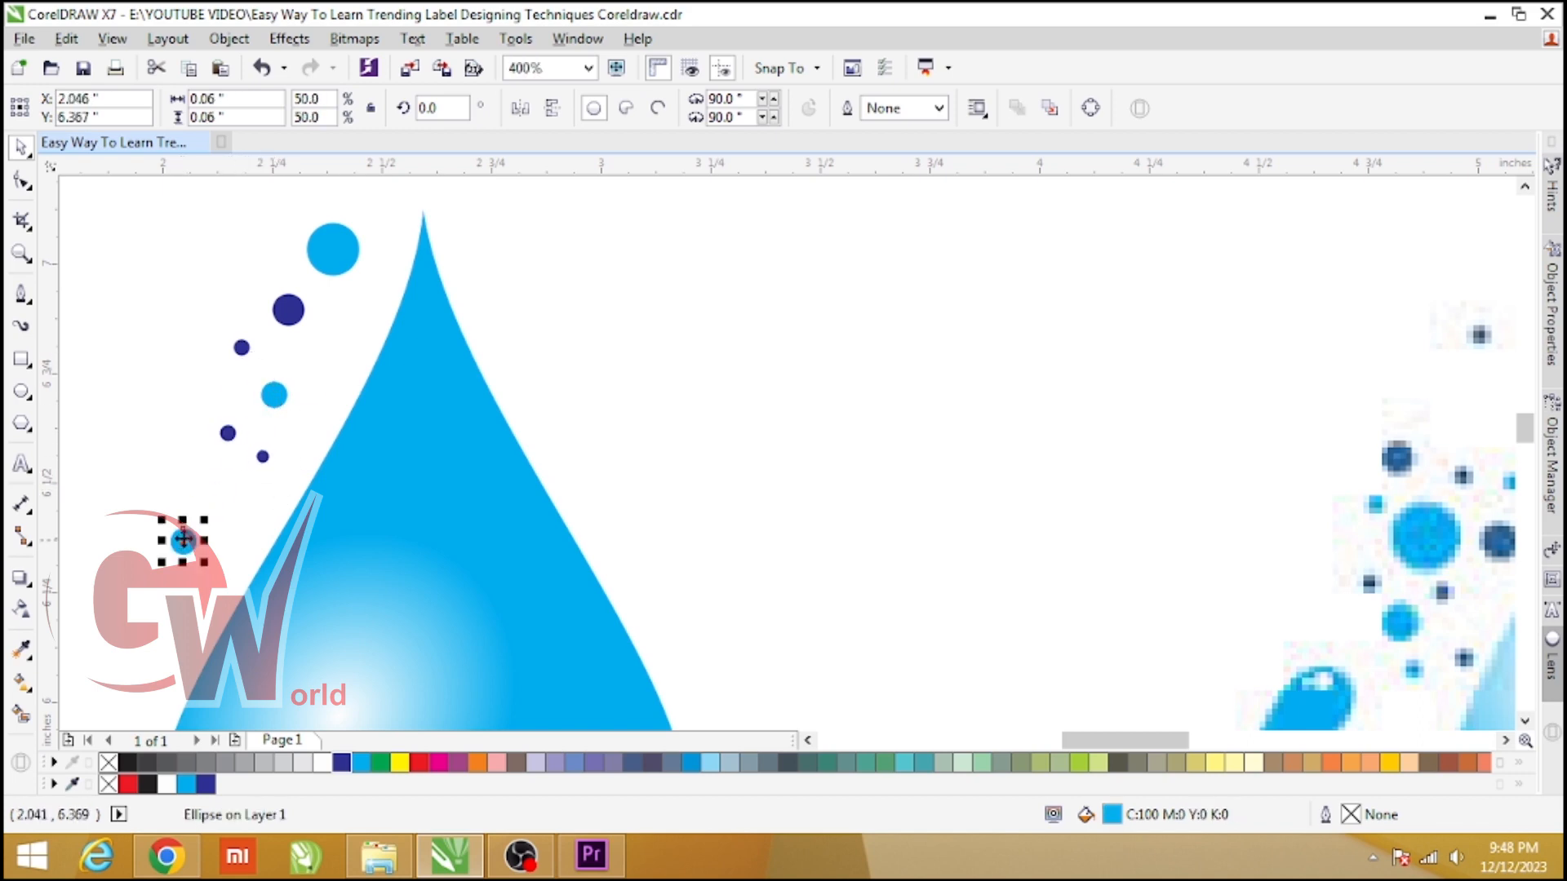
Extend the bubble trail down the drop's left side with more small dark blue and cyan dot copies
{"action": "right_click", "coordinate": [171, 491]}
{"action": "left_click_drag", "start_coordinate": [264, 458], "coordinate": [287, 527]}
{"action": "right_click", "coordinate": [224, 470]}
{"action": "right_click", "coordinate": [260, 502]}
{"action": "left_click_drag", "start_coordinate": [262, 457], "coordinate": [155, 633]}
{"action": "right_click", "coordinate": [155, 633]}
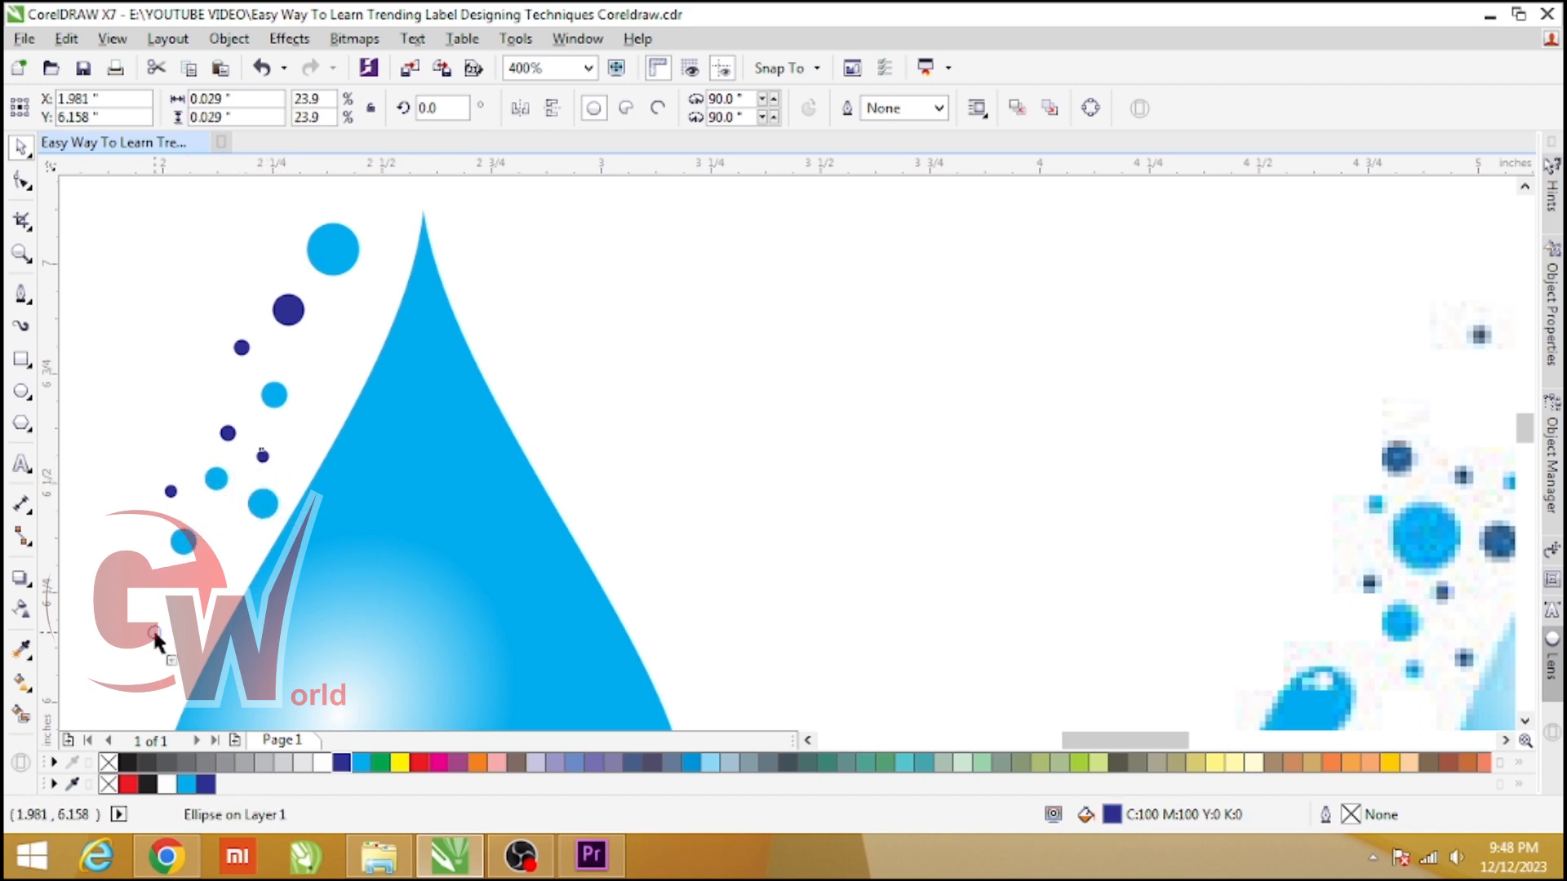
{"action": "scroll", "coordinate": [454, 395], "scroll_direction": "down", "scroll_amount": 2}
{"action": "left_click", "coordinate": [555, 384]}
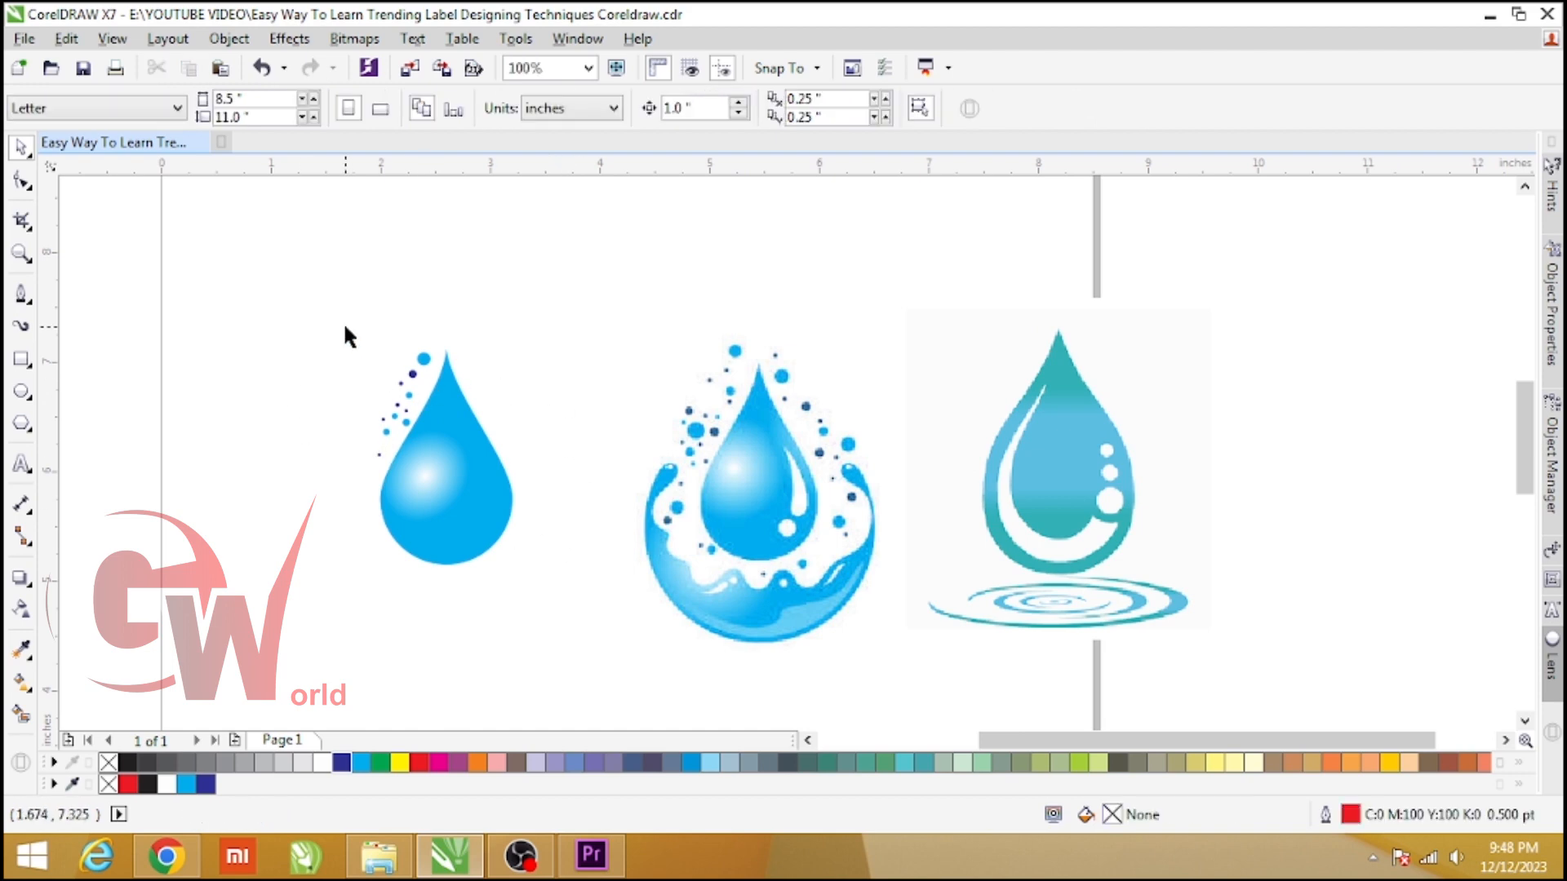
Place a mirrored copy of all the left-hand bubbles along the drop's right side
{"action": "left_click_drag", "start_coordinate": [342, 336], "coordinate": [482, 501]}
{"action": "left_click_drag", "start_coordinate": [368, 404], "coordinate": [524, 411]}
{"action": "right_click", "coordinate": [468, 416]}
{"action": "scroll", "coordinate": [470, 416], "scroll_direction": "up", "scroll_amount": 1}
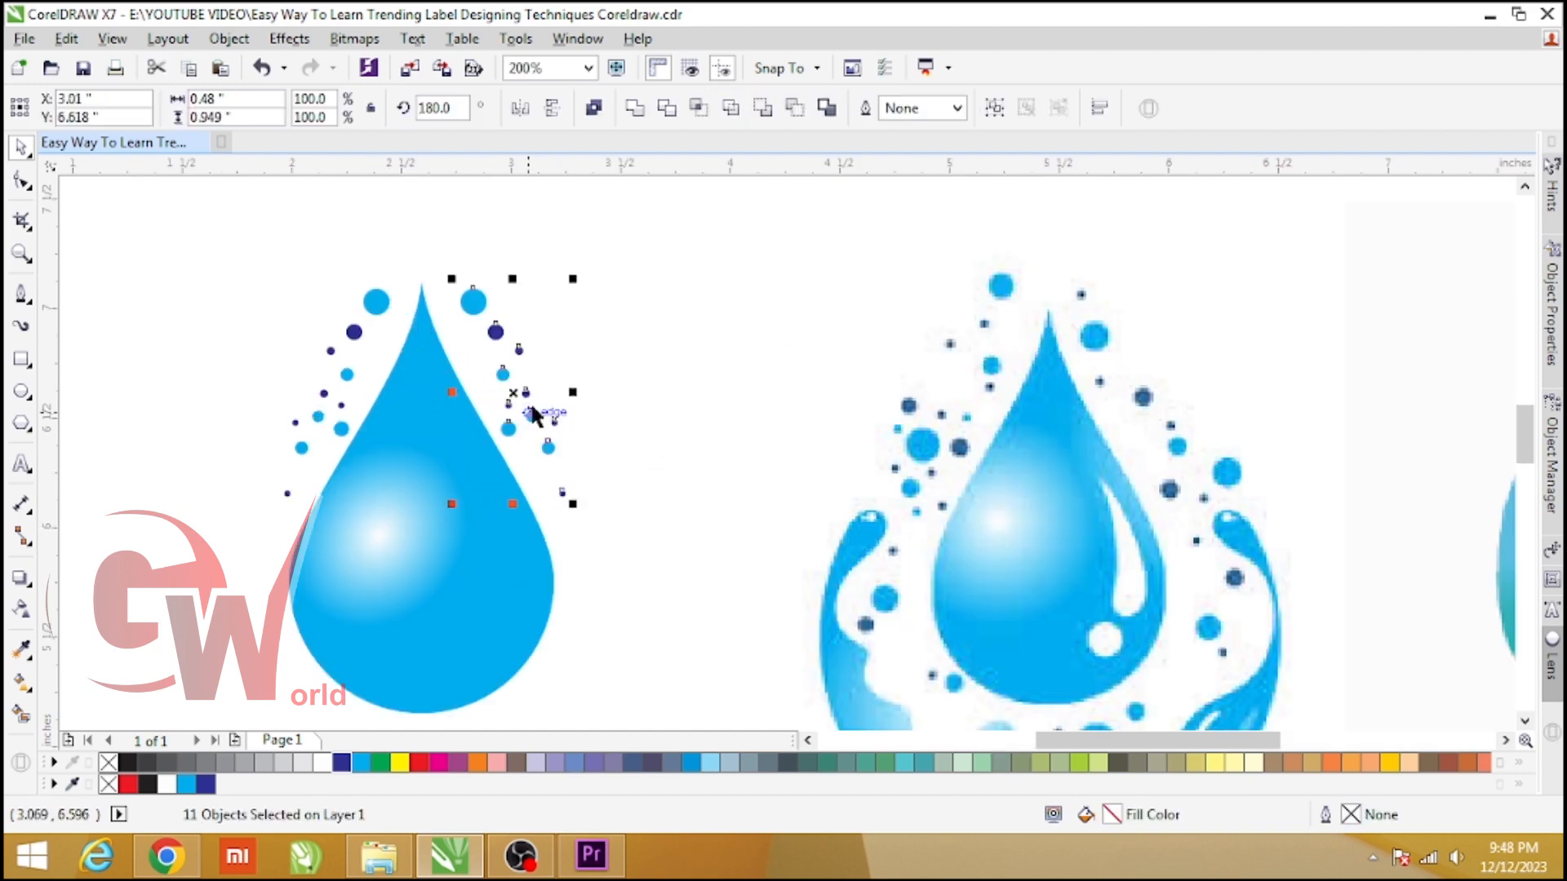
Move the largest cyan bubble on the drop's right side slightly down and to the left
{"action": "left_click", "coordinate": [555, 355]}
{"action": "left_click_drag", "start_coordinate": [474, 303], "coordinate": [462, 329]}
{"action": "left_click", "coordinate": [627, 389]}
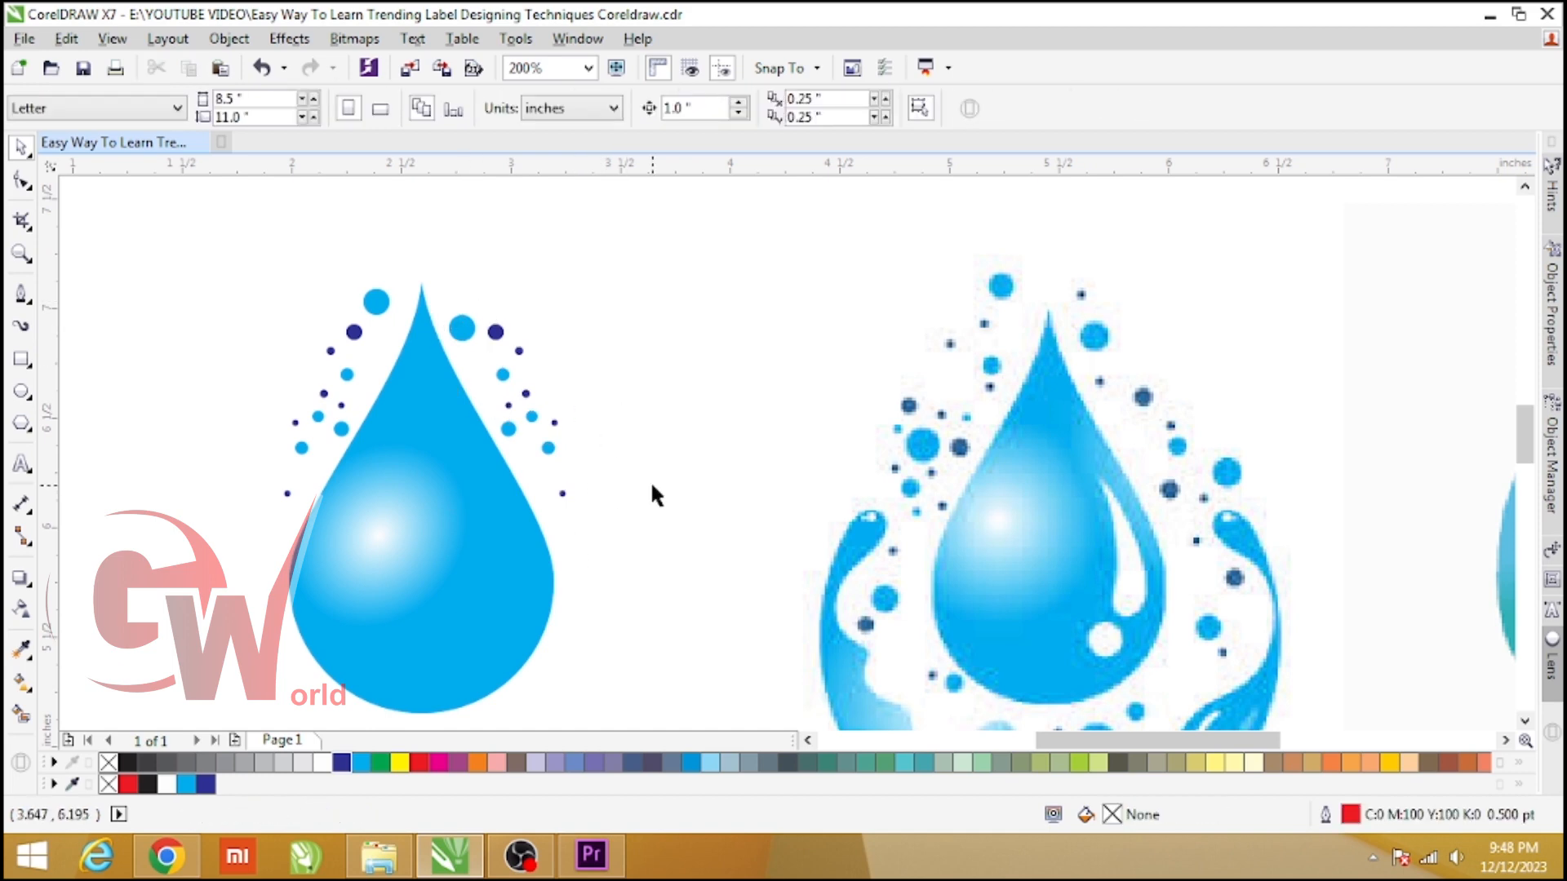
Draw a circle over the reference splash, enlarge it to about 2.09 inches and align it with the splash's outer edge
{"action": "scroll", "coordinate": [600, 424], "scroll_direction": "down", "scroll_amount": 1}
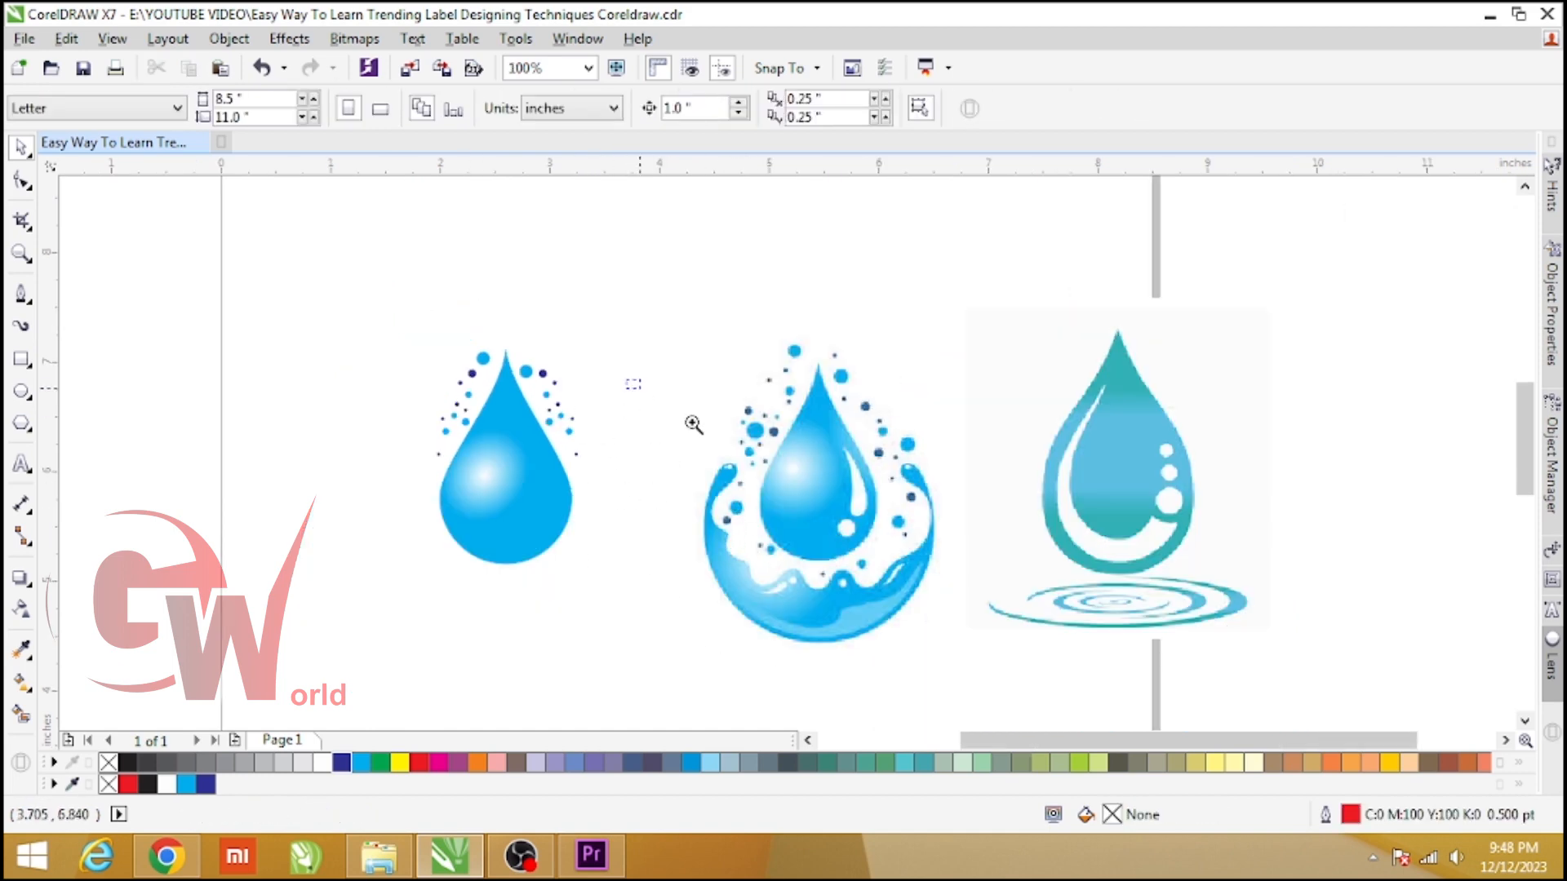
{"action": "left_click_drag", "start_coordinate": [630, 379], "coordinate": [976, 685]}
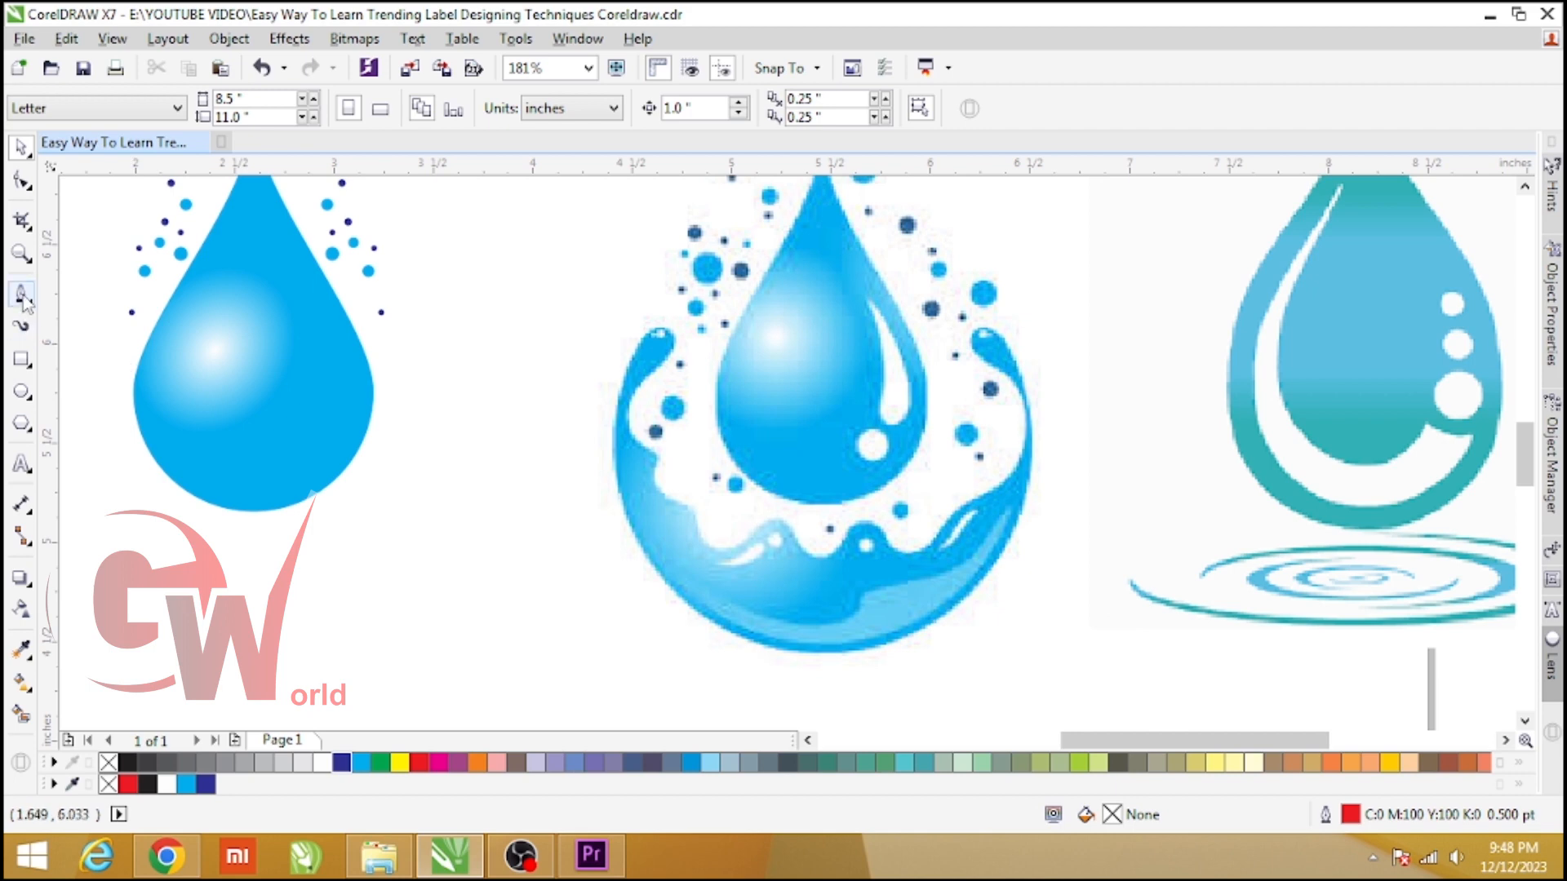
{"action": "left_click", "coordinate": [21, 392]}
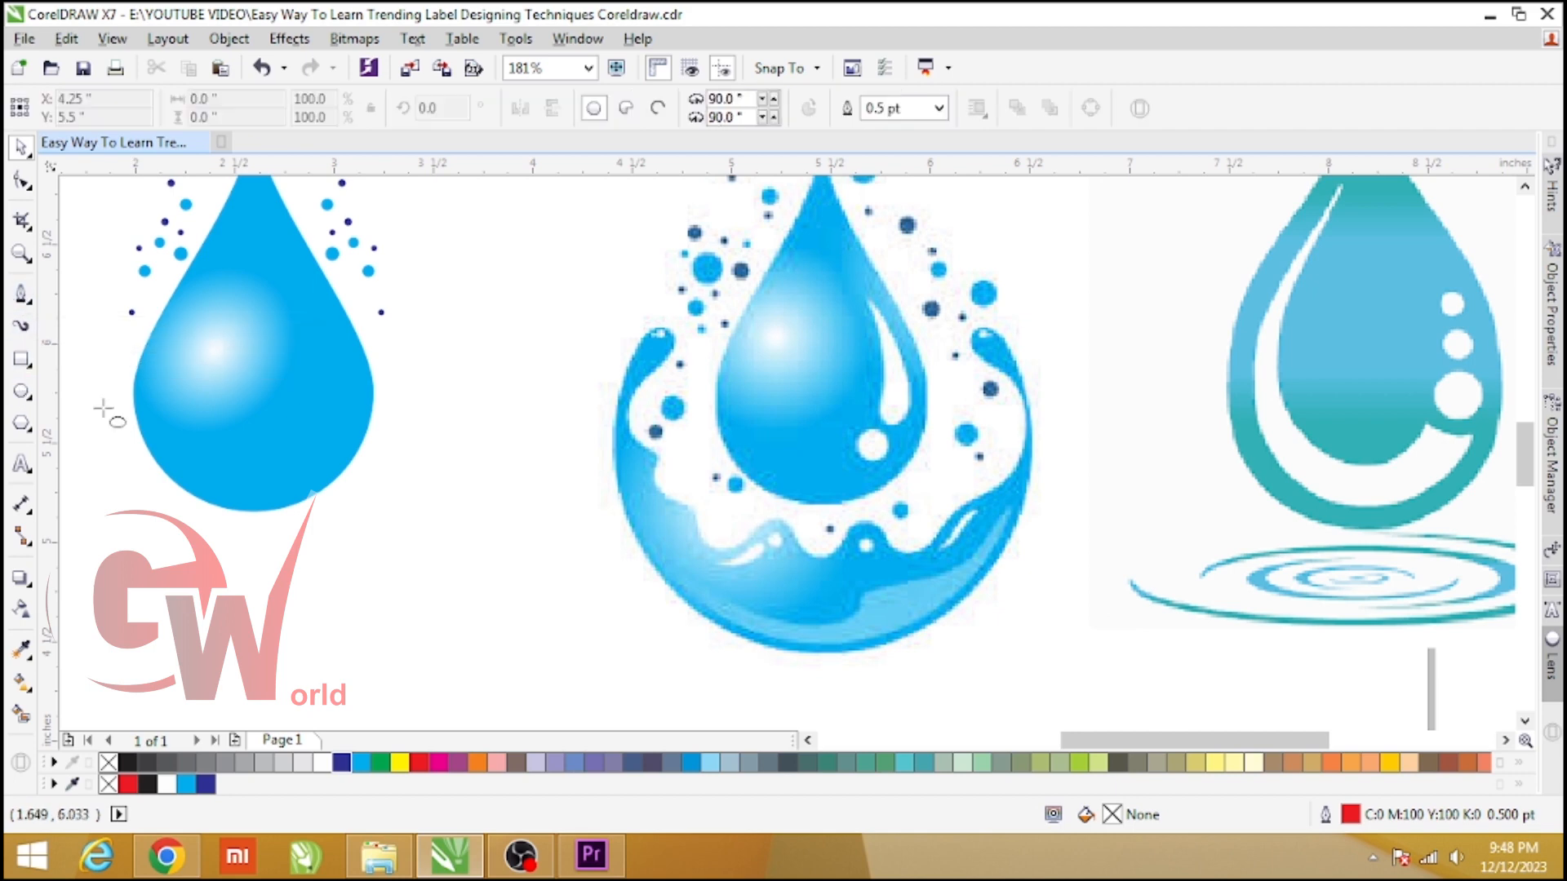
{"action": "left_click_drag", "start_coordinate": [598, 290], "coordinate": [988, 685]}
{"action": "key", "text": "space"}
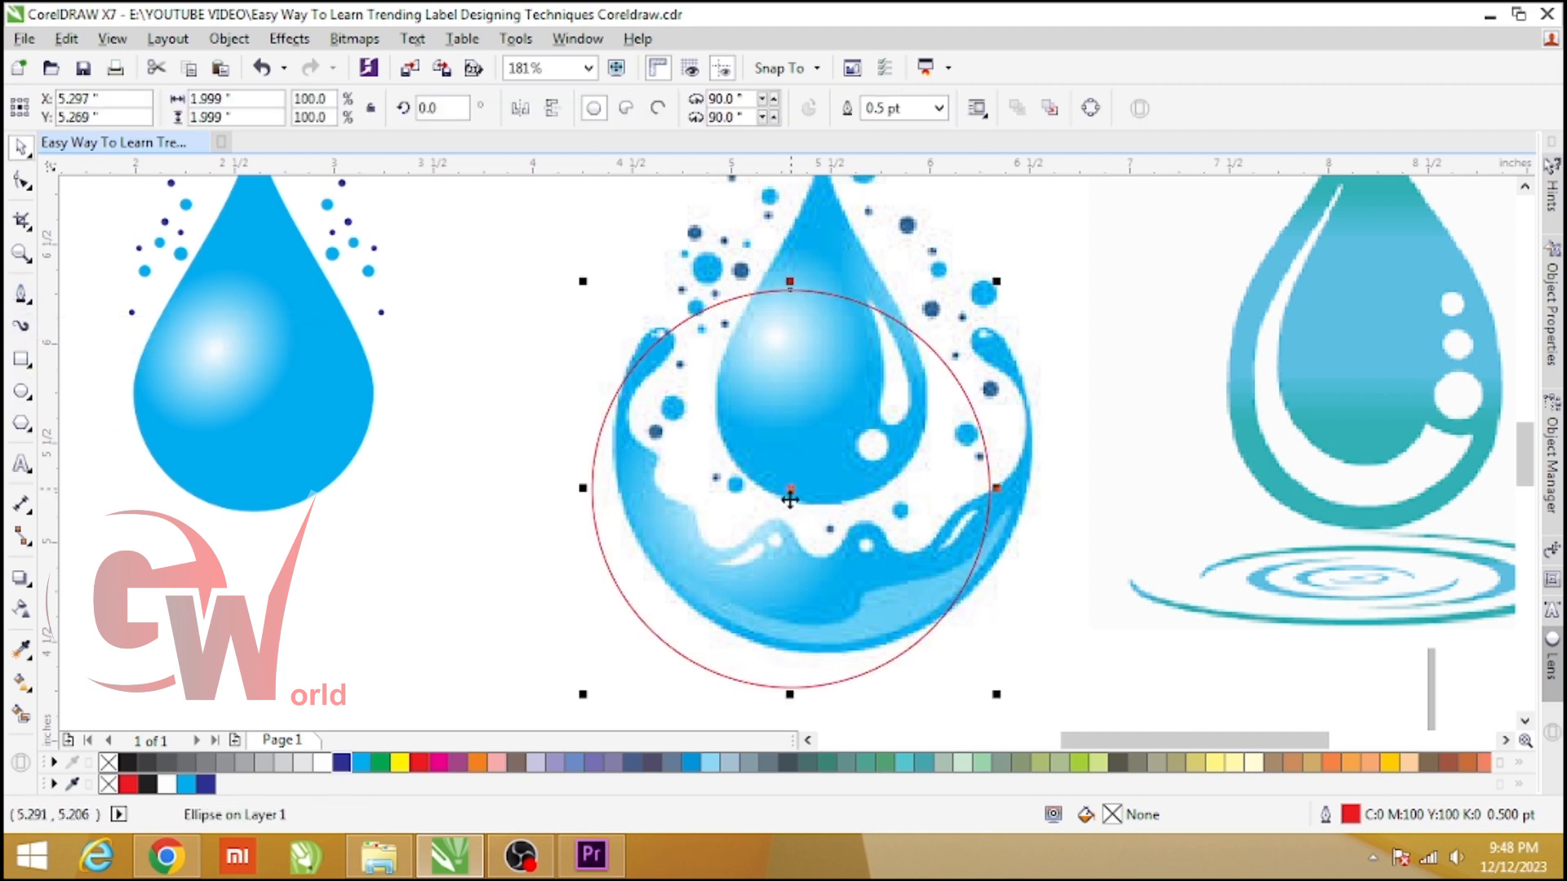
{"action": "left_click_drag", "start_coordinate": [790, 490], "coordinate": [813, 449]}
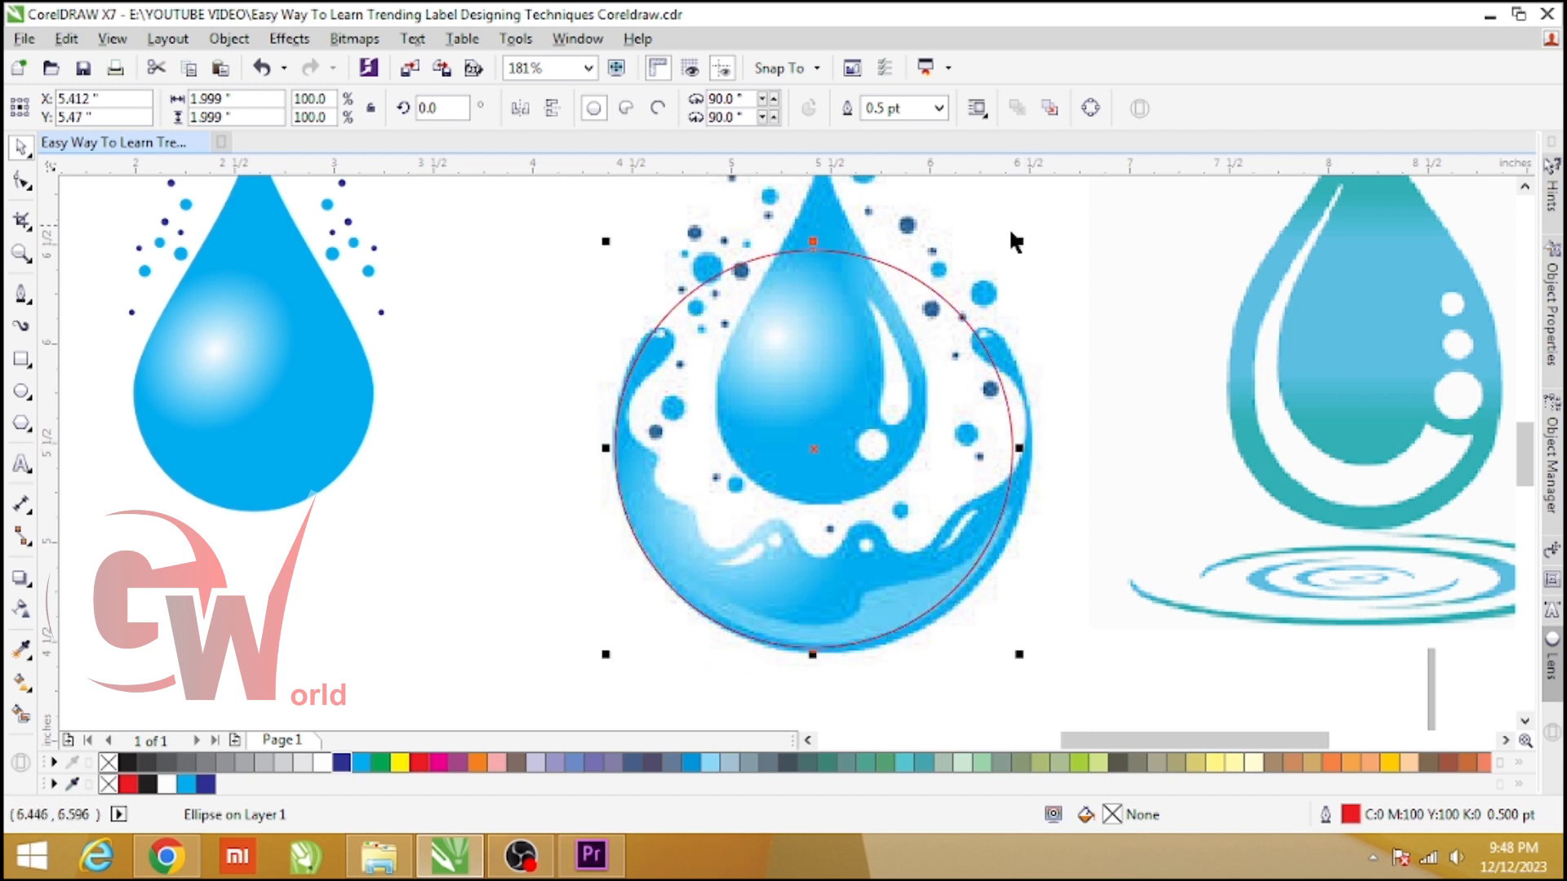
{"action": "left_click_drag", "start_coordinate": [1019, 241], "coordinate": [1071, 231]}
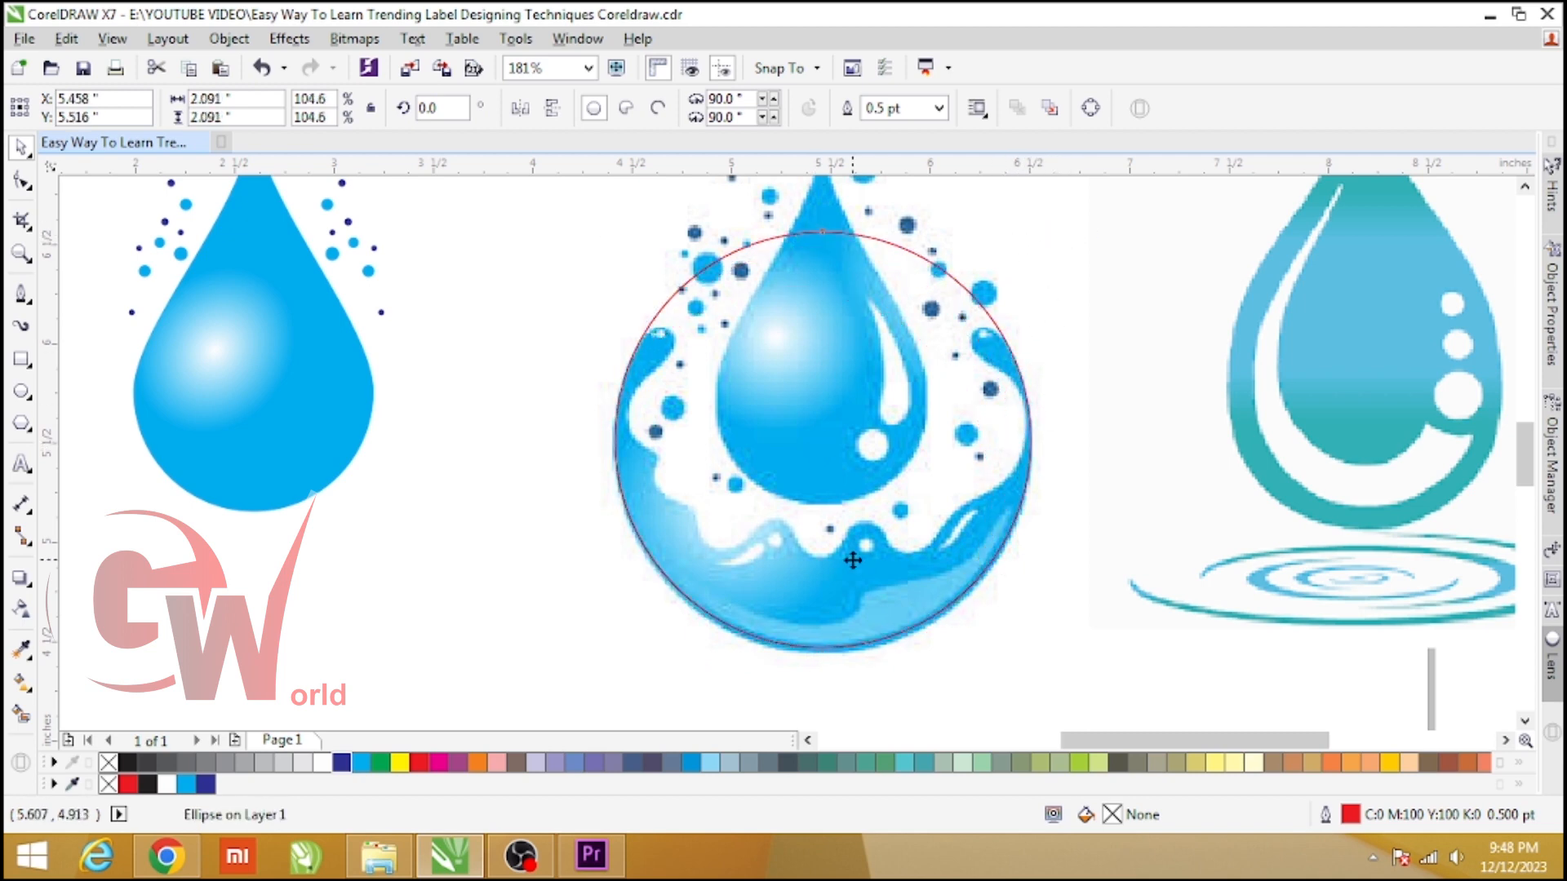
{"action": "left_click_drag", "start_coordinate": [853, 560], "coordinate": [874, 556]}
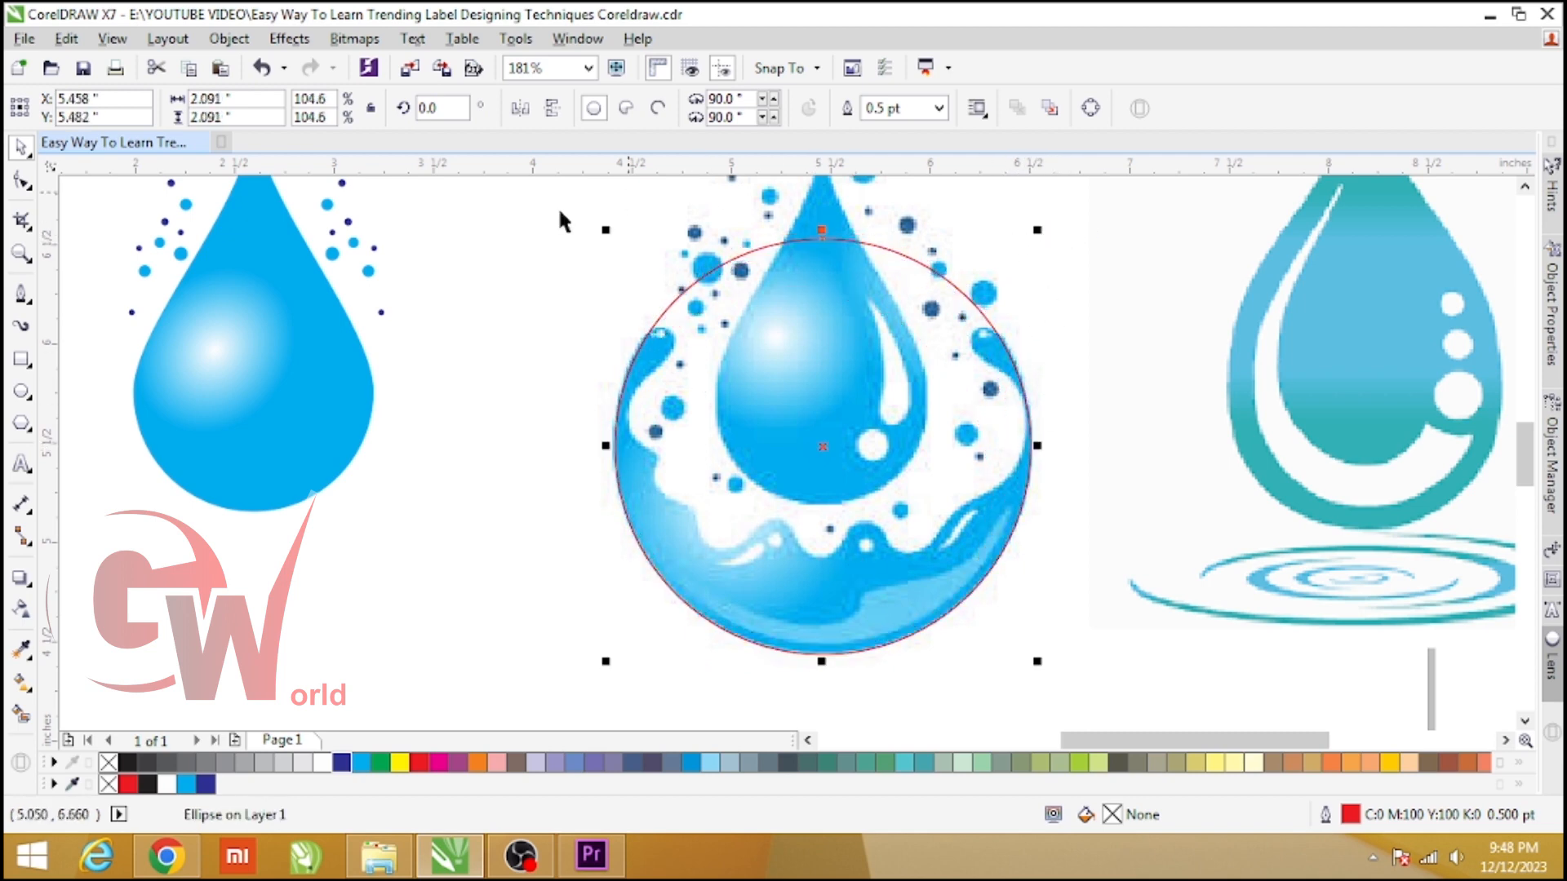
With the Pen tool, start a curve left of the circle and trace the reference splash's left tip and inner edge
{"action": "left_click", "coordinate": [22, 294]}
{"action": "left_click", "coordinate": [533, 314]}
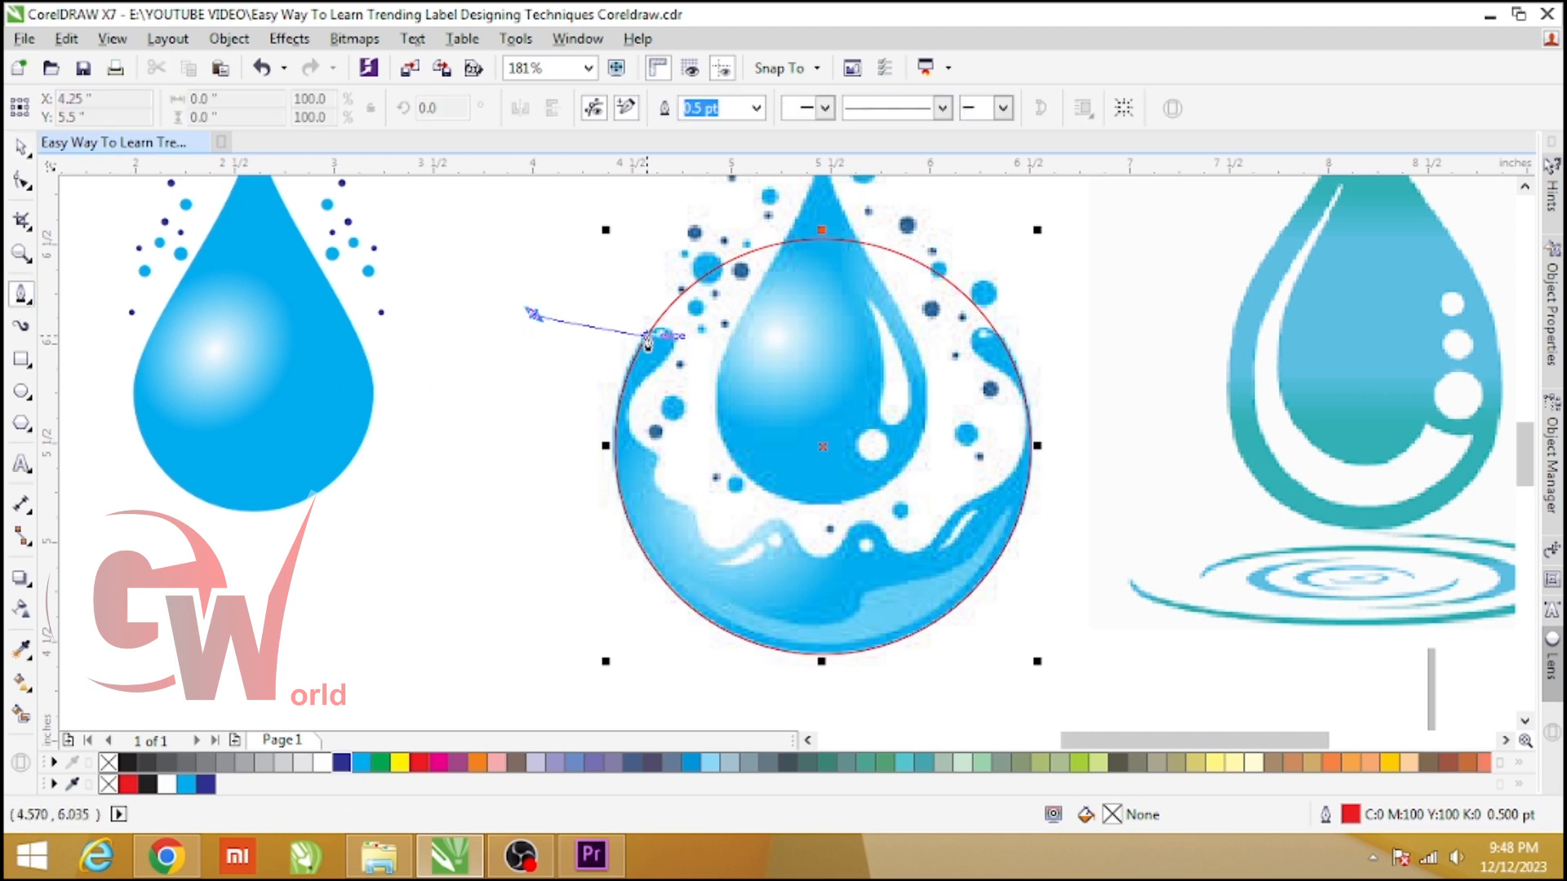
{"action": "left_click", "coordinate": [657, 333]}
{"action": "scroll", "coordinate": [665, 342], "scroll_direction": "up", "scroll_amount": 2}
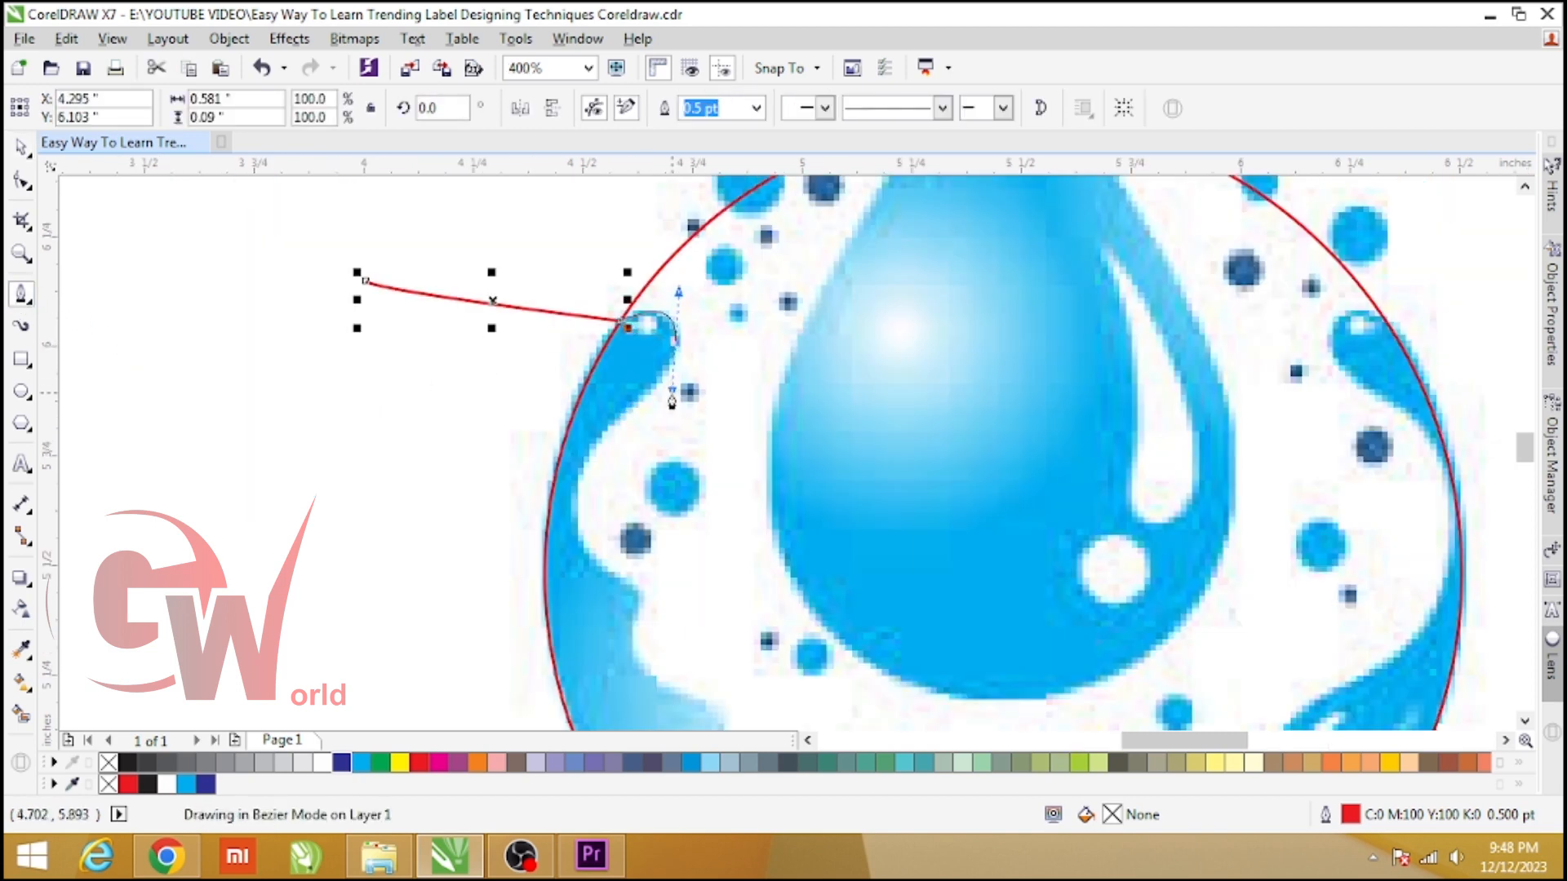
{"action": "left_click_drag", "start_coordinate": [672, 393], "coordinate": [672, 395]}
{"action": "left_click_drag", "start_coordinate": [579, 460], "coordinate": [567, 491]}
{"action": "left_click_drag", "start_coordinate": [606, 578], "coordinate": [708, 709]}
{"action": "scroll", "coordinate": [524, 431], "scroll_direction": "down", "scroll_amount": 2}
{"action": "scroll", "coordinate": [583, 547], "scroll_direction": "up", "scroll_amount": 2}
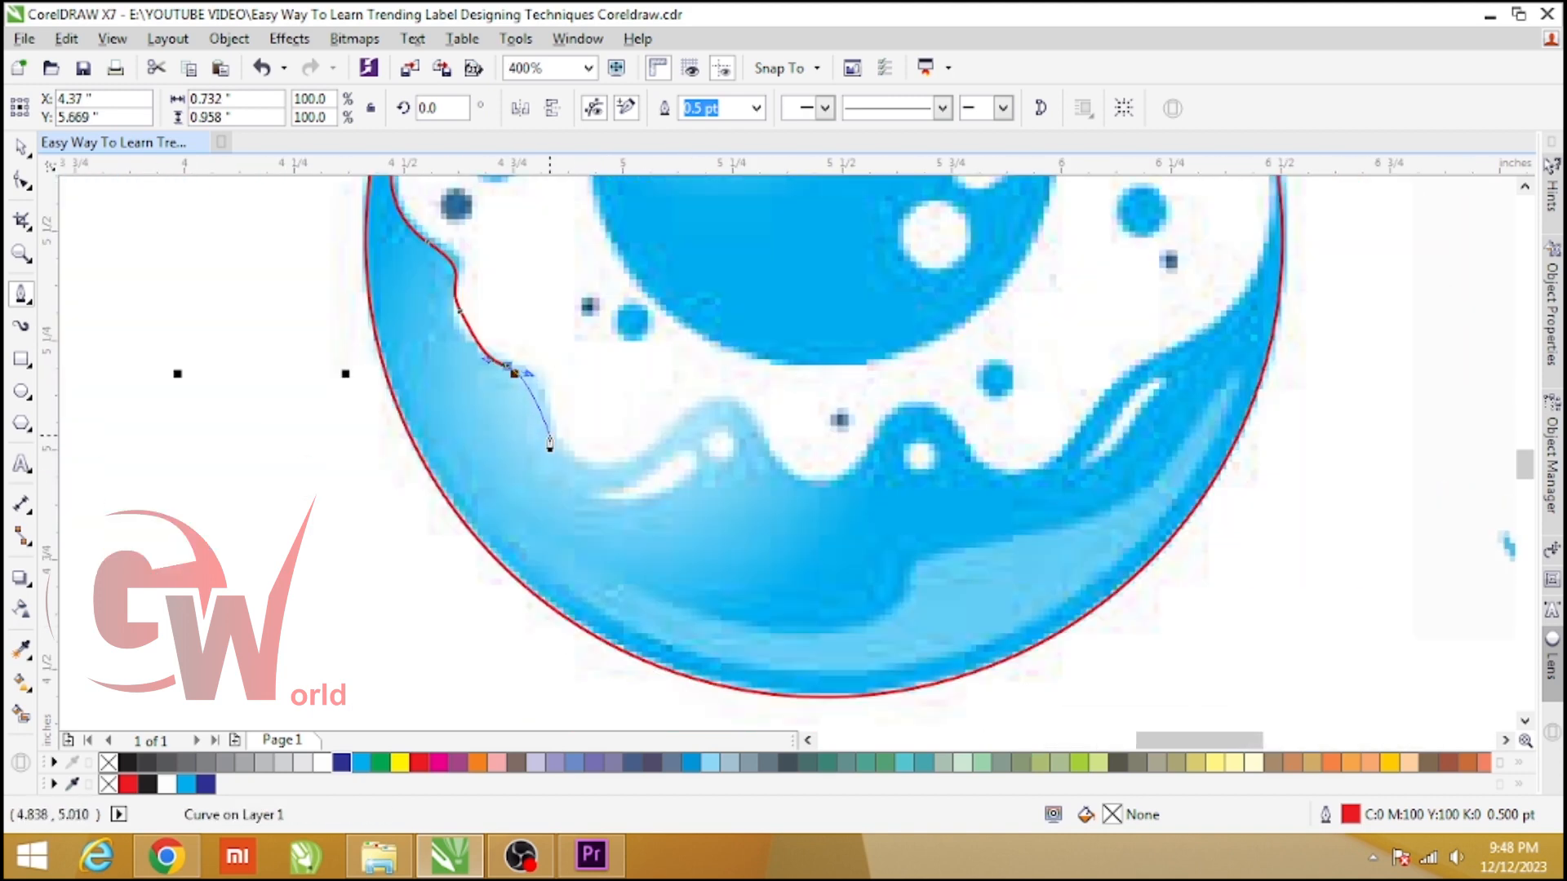
Continue the curve along the wavy crests of the reference splash towards its right side
{"action": "left_click_drag", "start_coordinate": [553, 422], "coordinate": [563, 451]}
{"action": "left_click_drag", "start_coordinate": [598, 464], "coordinate": [640, 453]}
{"action": "left_click_drag", "start_coordinate": [704, 400], "coordinate": [721, 401]}
{"action": "left_click_drag", "start_coordinate": [768, 451], "coordinate": [866, 449]}
{"action": "left_click_drag", "start_coordinate": [917, 400], "coordinate": [940, 401]}
{"action": "left_click_drag", "start_coordinate": [988, 460], "coordinate": [1023, 473]}
{"action": "left_click_drag", "start_coordinate": [1126, 372], "coordinate": [1239, 297]}
{"action": "scroll", "coordinate": [932, 344], "scroll_direction": "down", "scroll_amount": 1}
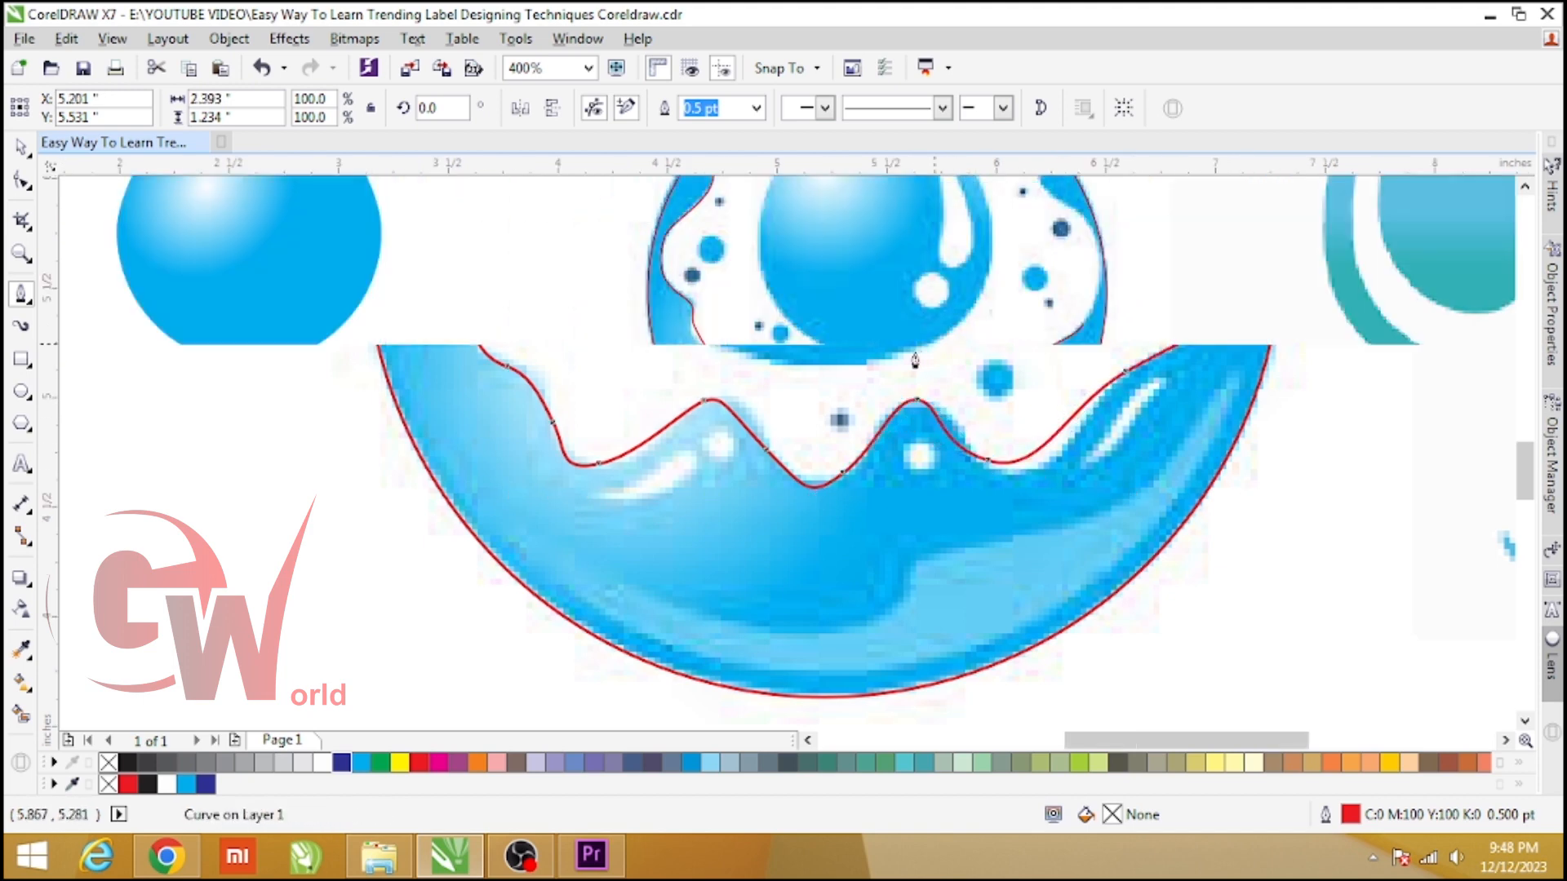
Trace the splash's right inner edge up around its right tip and carry the curve outside the circle
{"action": "scroll", "coordinate": [918, 354], "scroll_direction": "down", "scroll_amount": 1}
{"action": "scroll", "coordinate": [1049, 270], "scroll_direction": "up", "scroll_amount": 2}
{"action": "left_click_drag", "start_coordinate": [893, 415], "coordinate": [864, 322]}
{"action": "left_click_drag", "start_coordinate": [793, 281], "coordinate": [1009, 283]}
{"action": "left_click", "coordinate": [838, 239]}
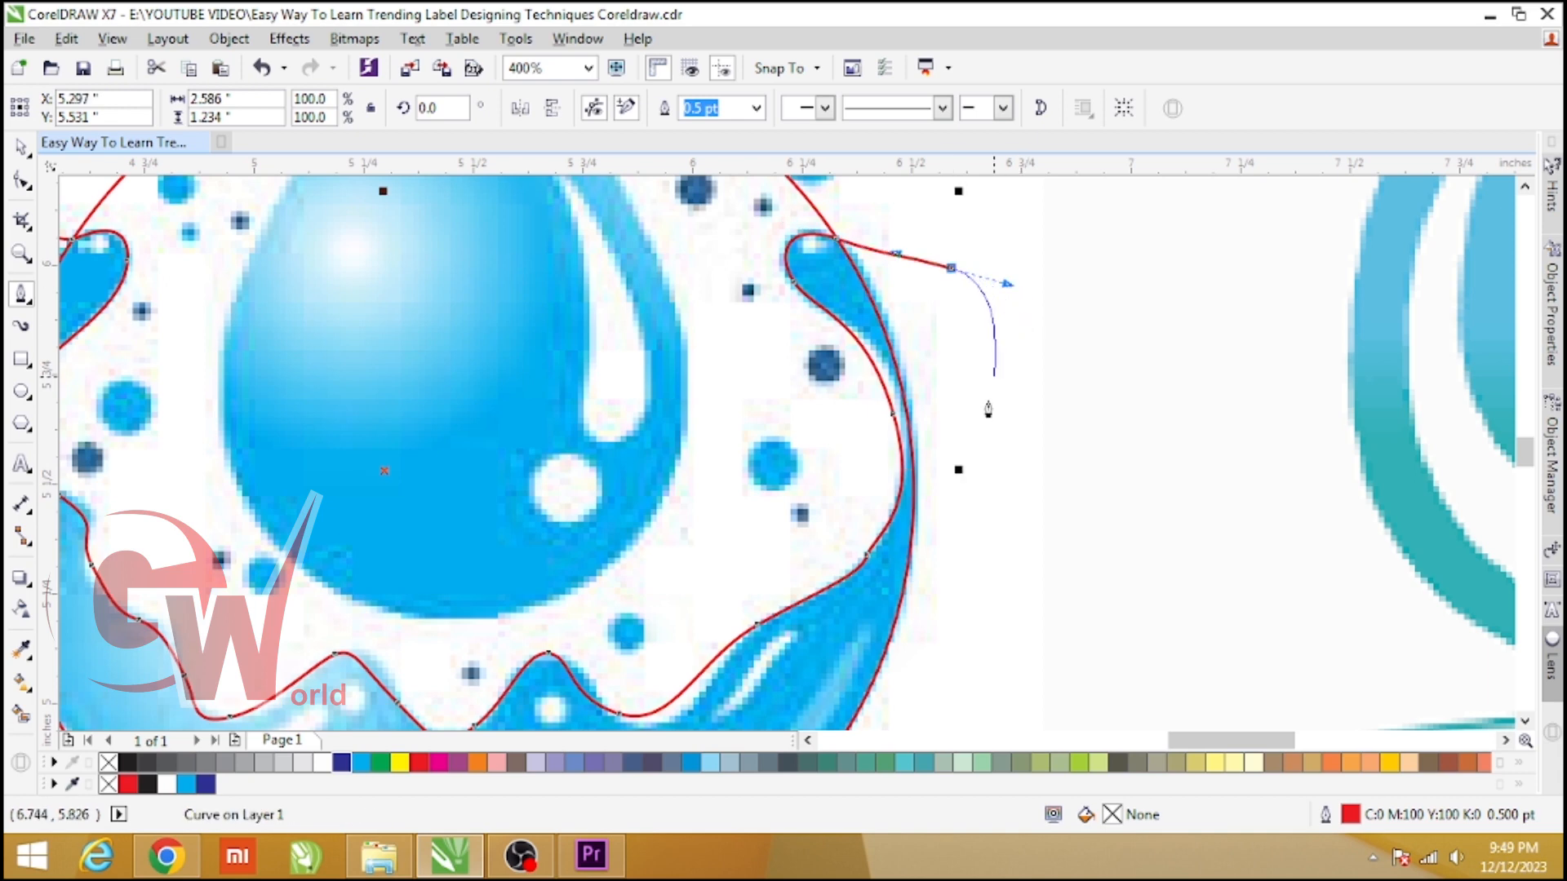
Close the traced curve by looping it above the circle back to its starting point
{"action": "scroll", "coordinate": [986, 415], "scroll_direction": "down", "scroll_amount": 1}
{"action": "left_click_drag", "start_coordinate": [926, 212], "coordinate": [856, 190]}
{"action": "left_click_drag", "start_coordinate": [536, 216], "coordinate": [476, 228]}
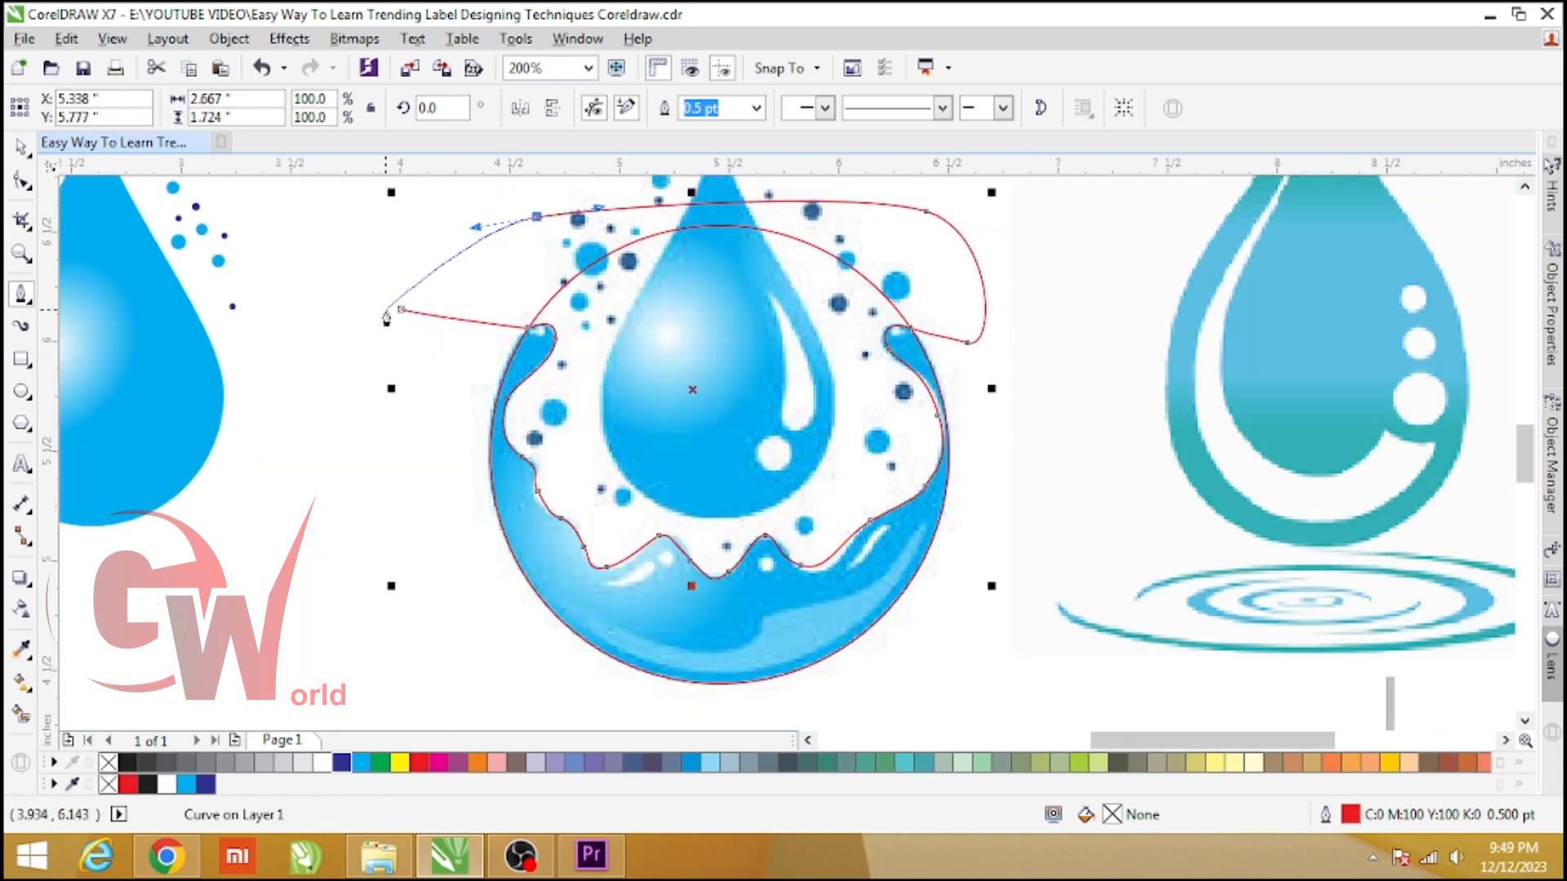
{"action": "left_click", "coordinate": [401, 309]}
{"action": "key", "text": "space"}
Trim the circle with the traced curve and delete the leftover curve, keeping only the splash bowl shape
{"action": "left_click", "coordinate": [682, 619], "text": "shift"}
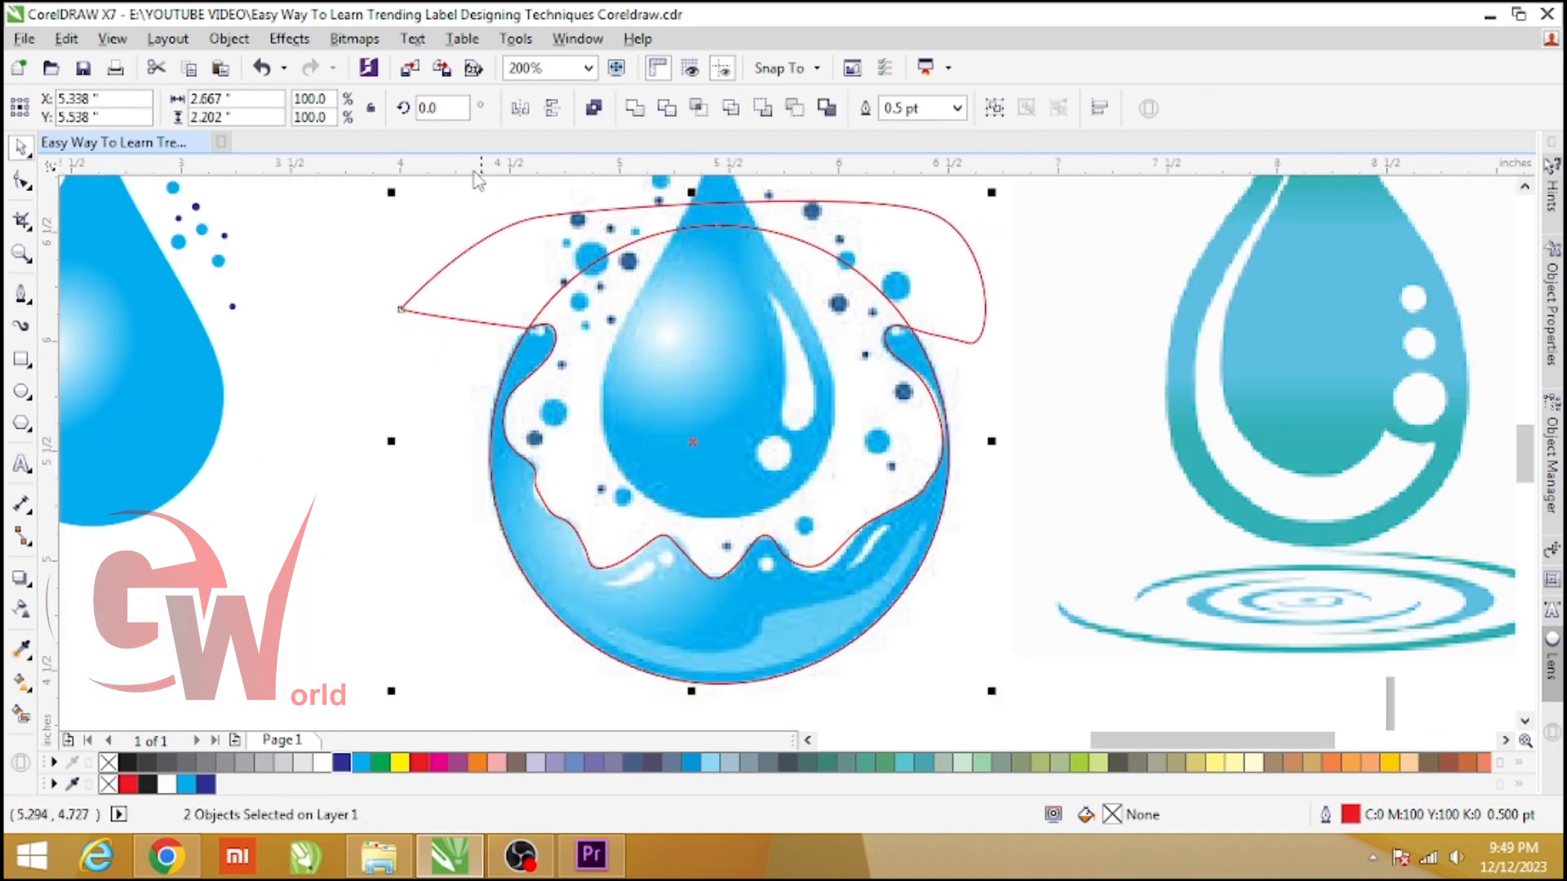
{"action": "left_click", "coordinate": [667, 108]}
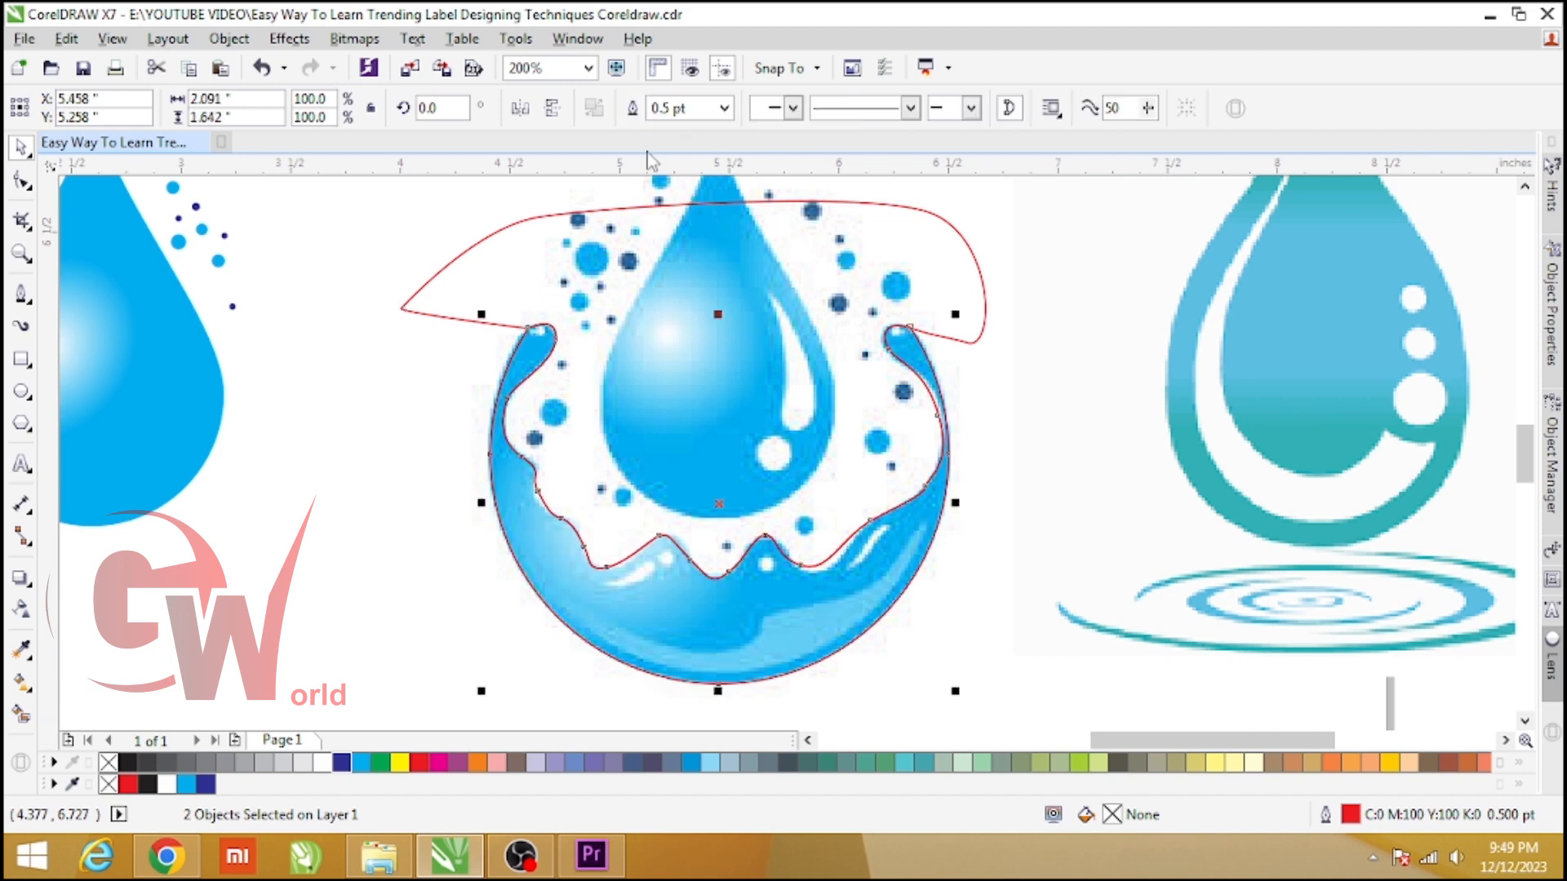
{"action": "left_click", "coordinate": [576, 596]}
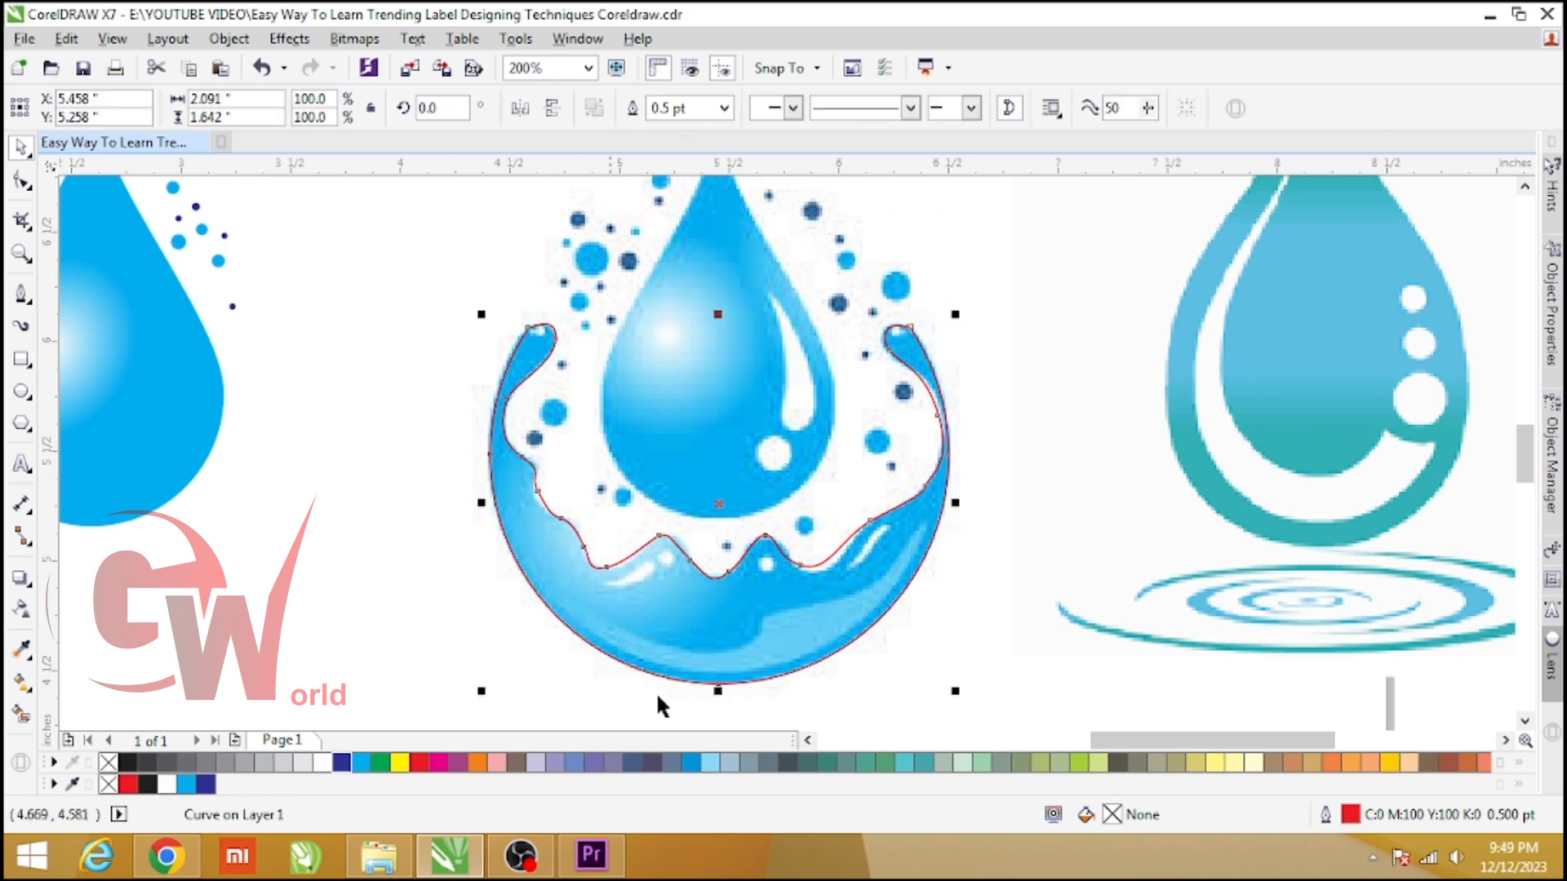
Move the splash bowl shape from the reference image to surround the lower part of the drawn drop
{"action": "scroll", "coordinate": [581, 389], "scroll_direction": "down", "scroll_amount": 1}
{"action": "scroll", "coordinate": [370, 458], "scroll_direction": "up", "scroll_amount": 1}
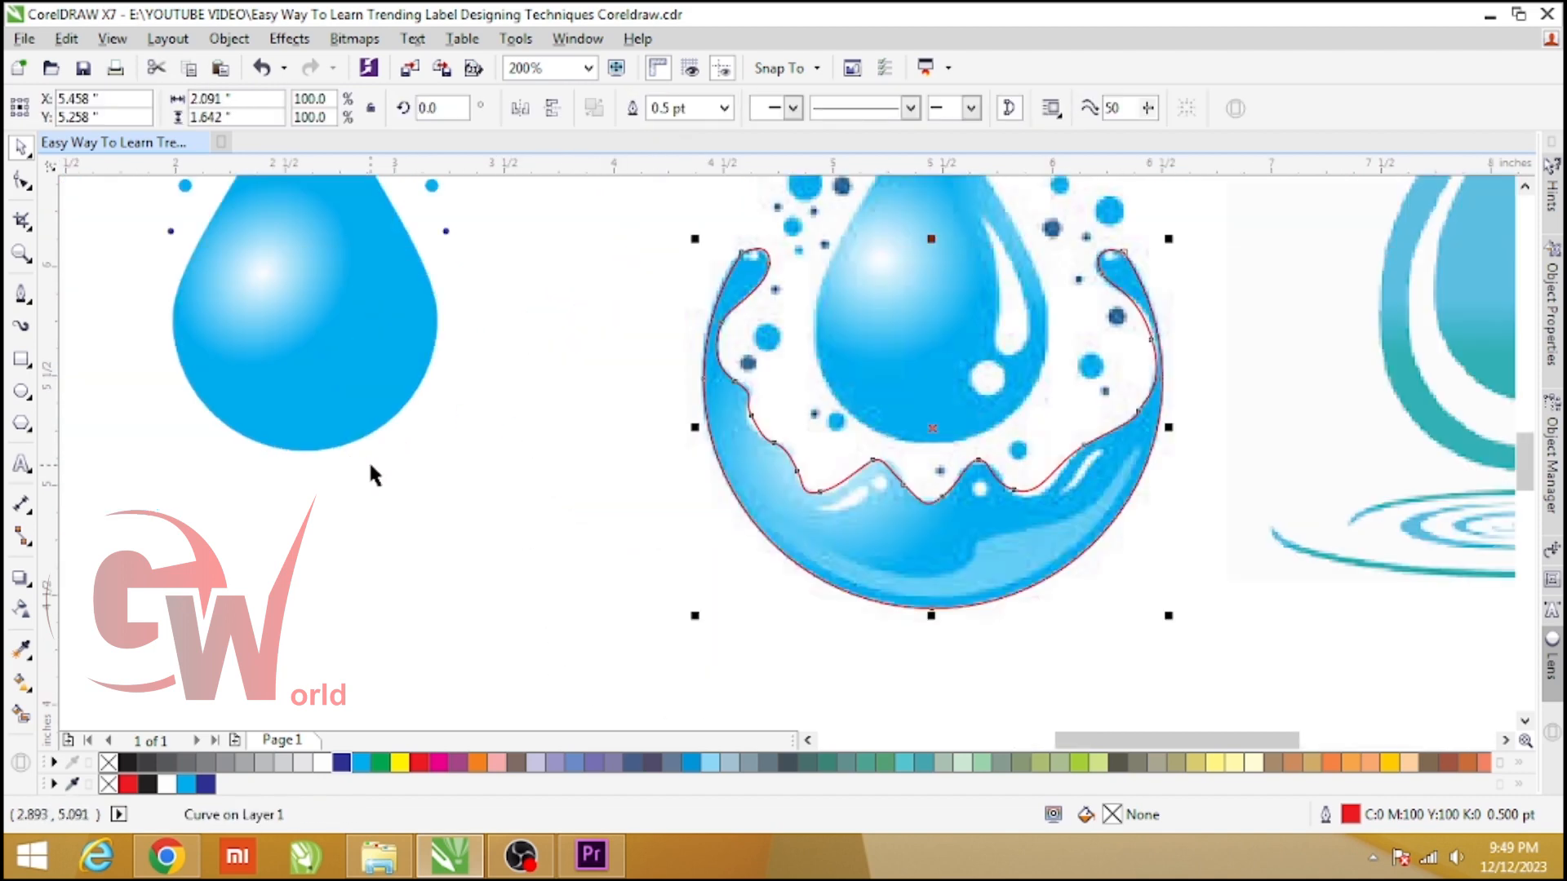
{"action": "scroll", "coordinate": [787, 542], "scroll_direction": "down", "scroll_amount": 1}
{"action": "left_click_drag", "start_coordinate": [852, 555], "coordinate": [543, 554]}
Copy the drop's fountain fill and missing outline onto the splash bowl shape
{"action": "left_click", "coordinate": [570, 473]}
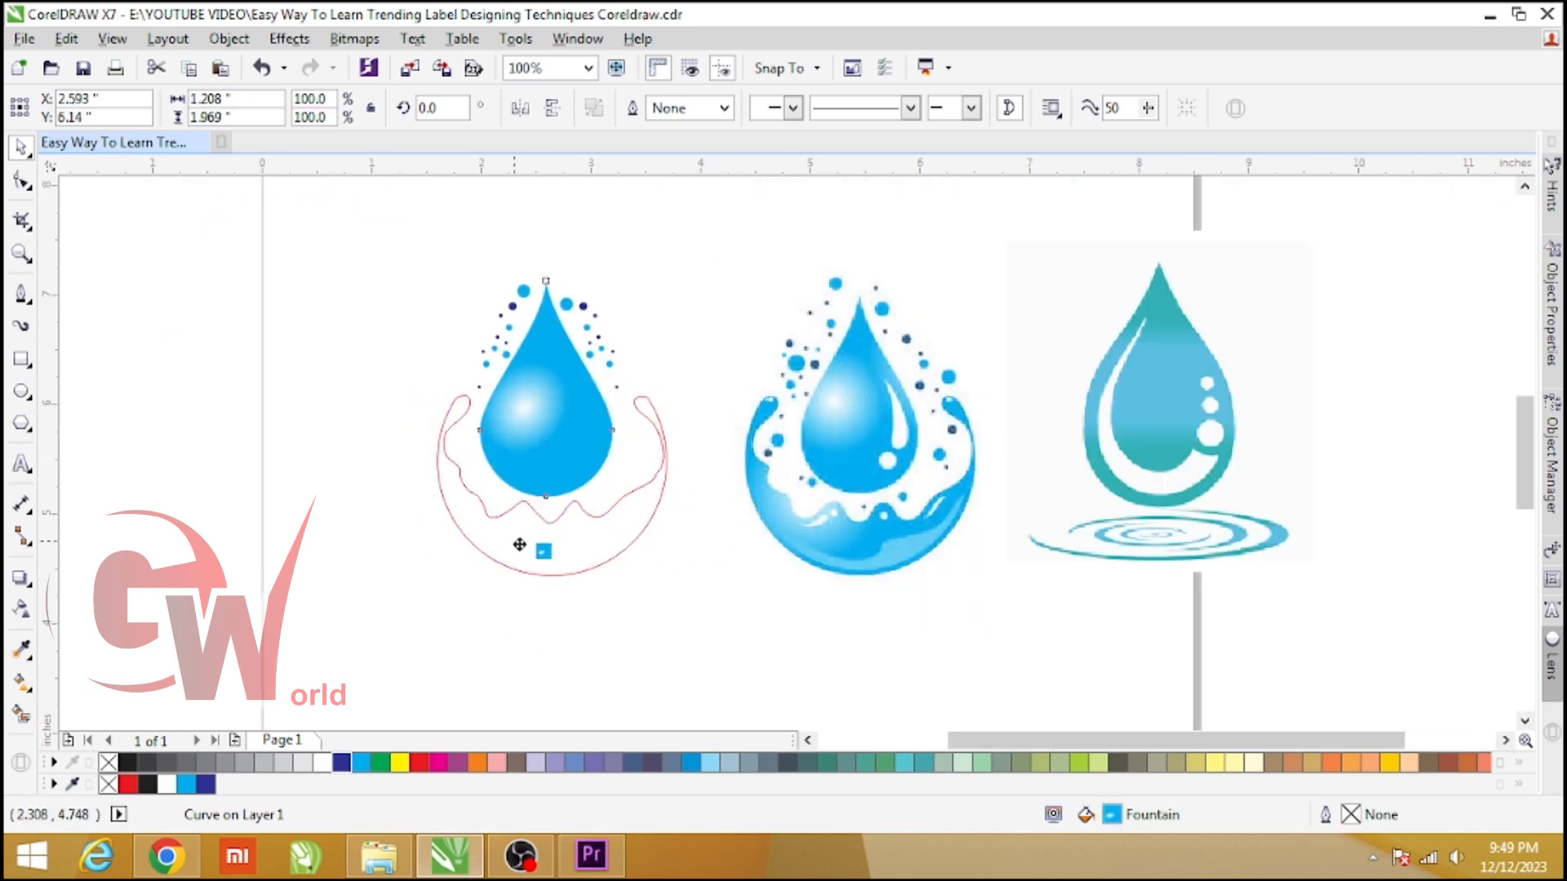
{"action": "left_click", "coordinate": [563, 540]}
{"action": "left_click", "coordinate": [658, 639]}
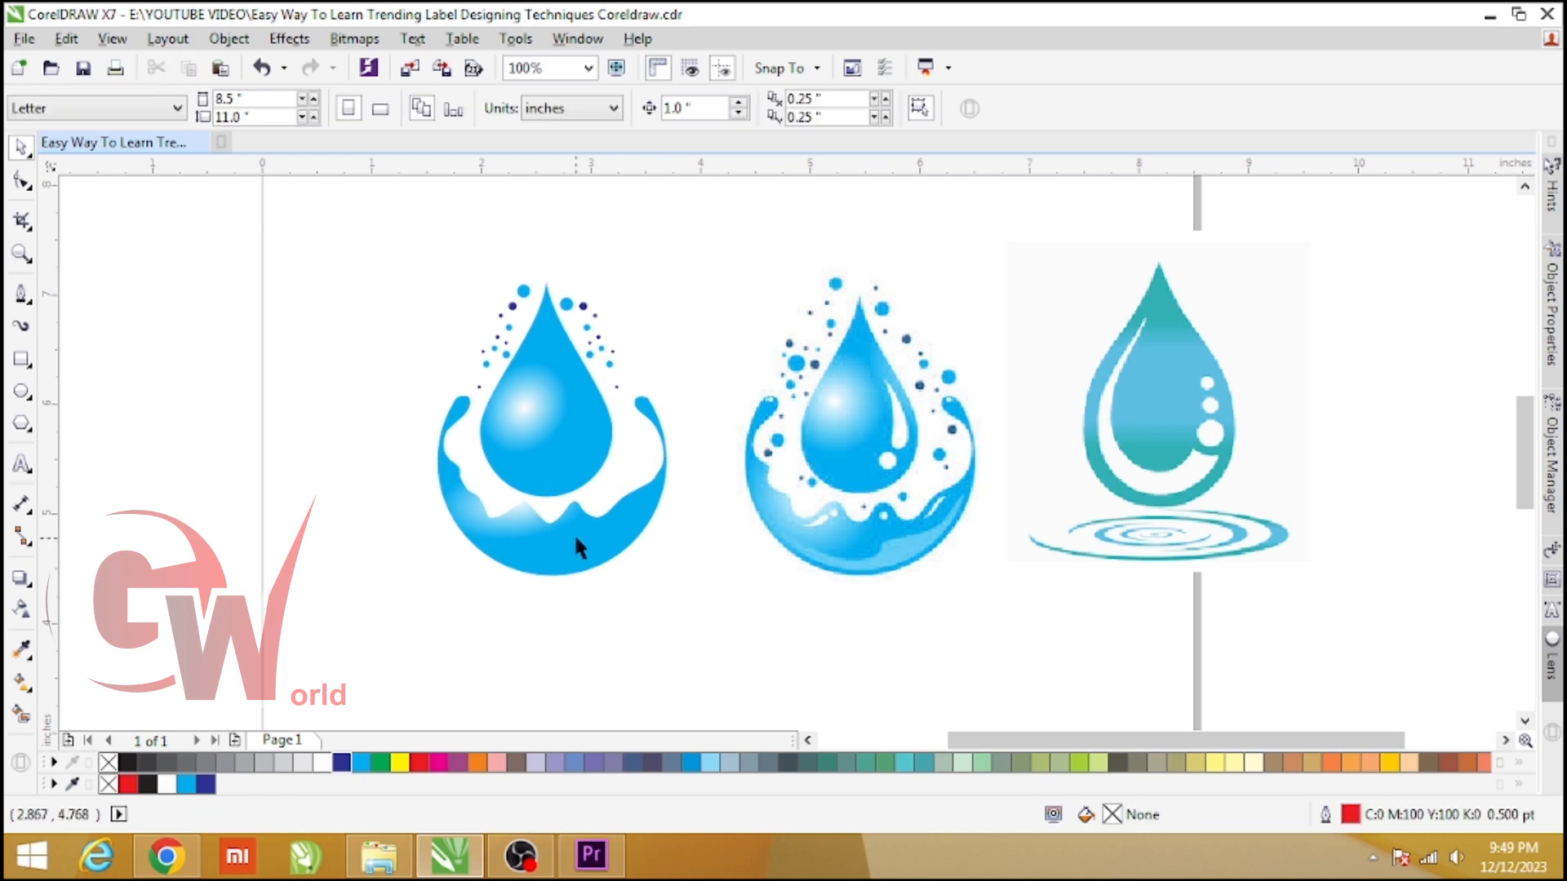
Draw a closed, forked highlight curve about 1.65 by 0.58 in along the inside of the splash bowl's lower edge
{"action": "scroll", "coordinate": [576, 539], "scroll_direction": "up", "scroll_amount": 1}
{"action": "left_click", "coordinate": [24, 296]}
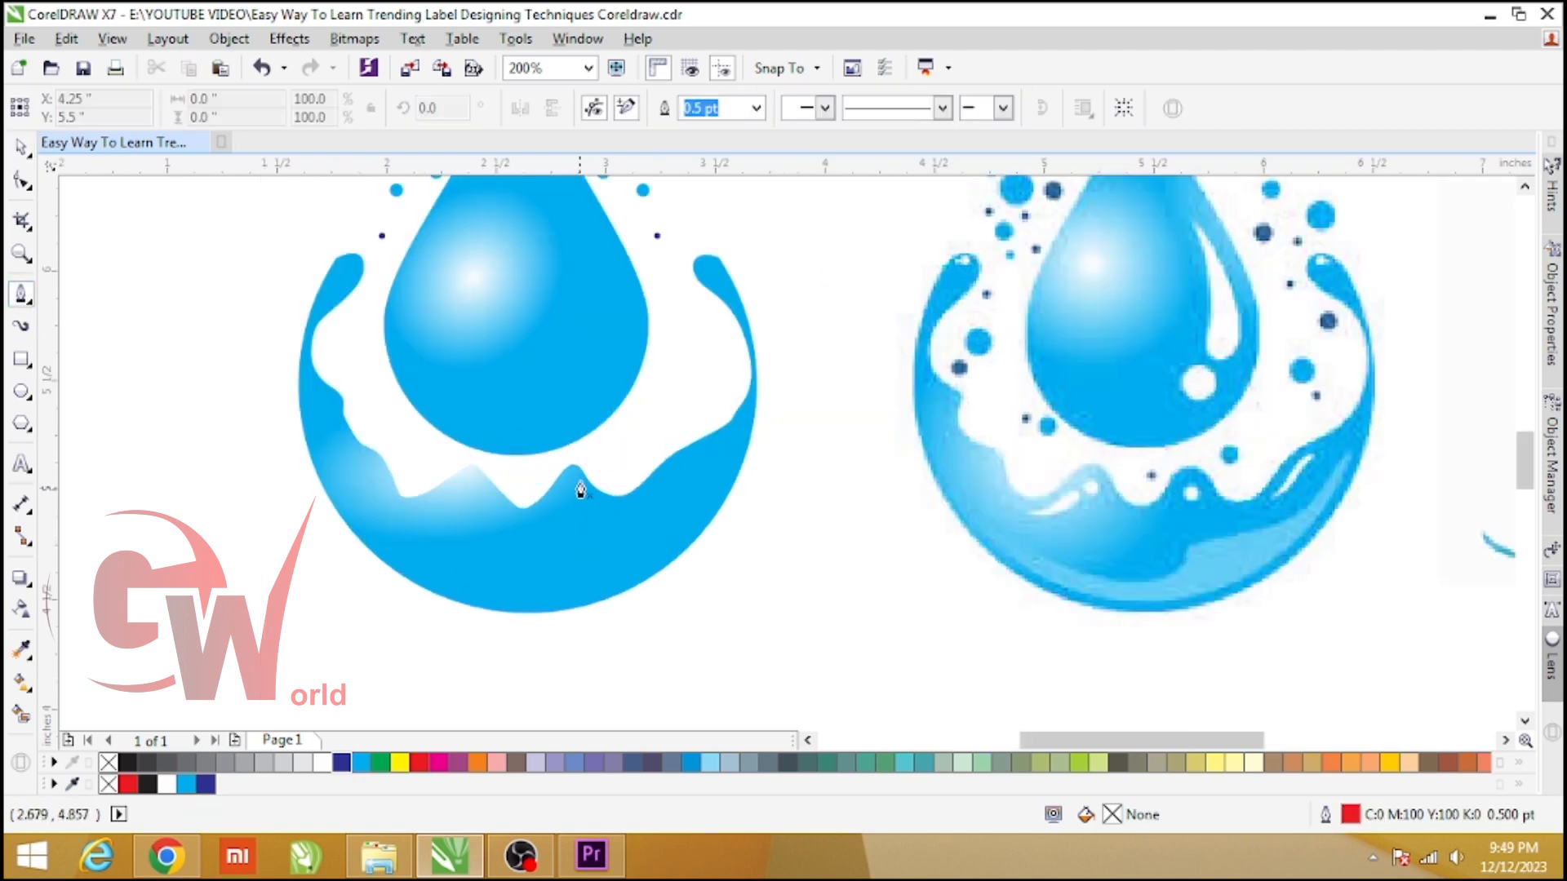
{"action": "left_click", "coordinate": [722, 478]}
{"action": "left_click_drag", "start_coordinate": [557, 595], "coordinate": [436, 610]}
{"action": "left_click_drag", "start_coordinate": [360, 523], "coordinate": [375, 538]}
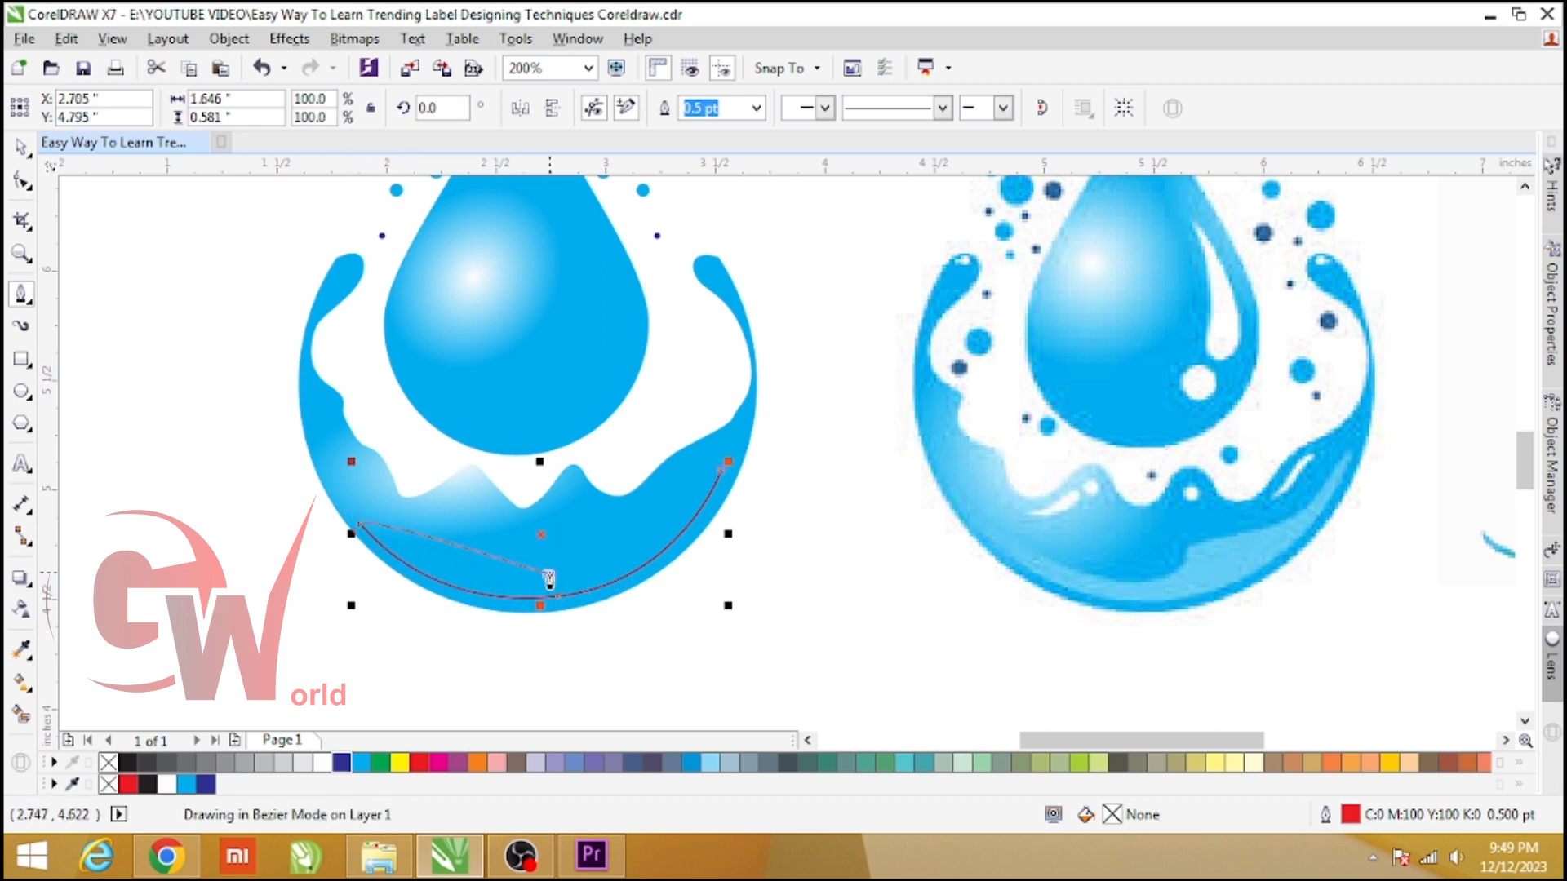
{"action": "left_click_drag", "start_coordinate": [633, 554], "coordinate": [651, 538]}
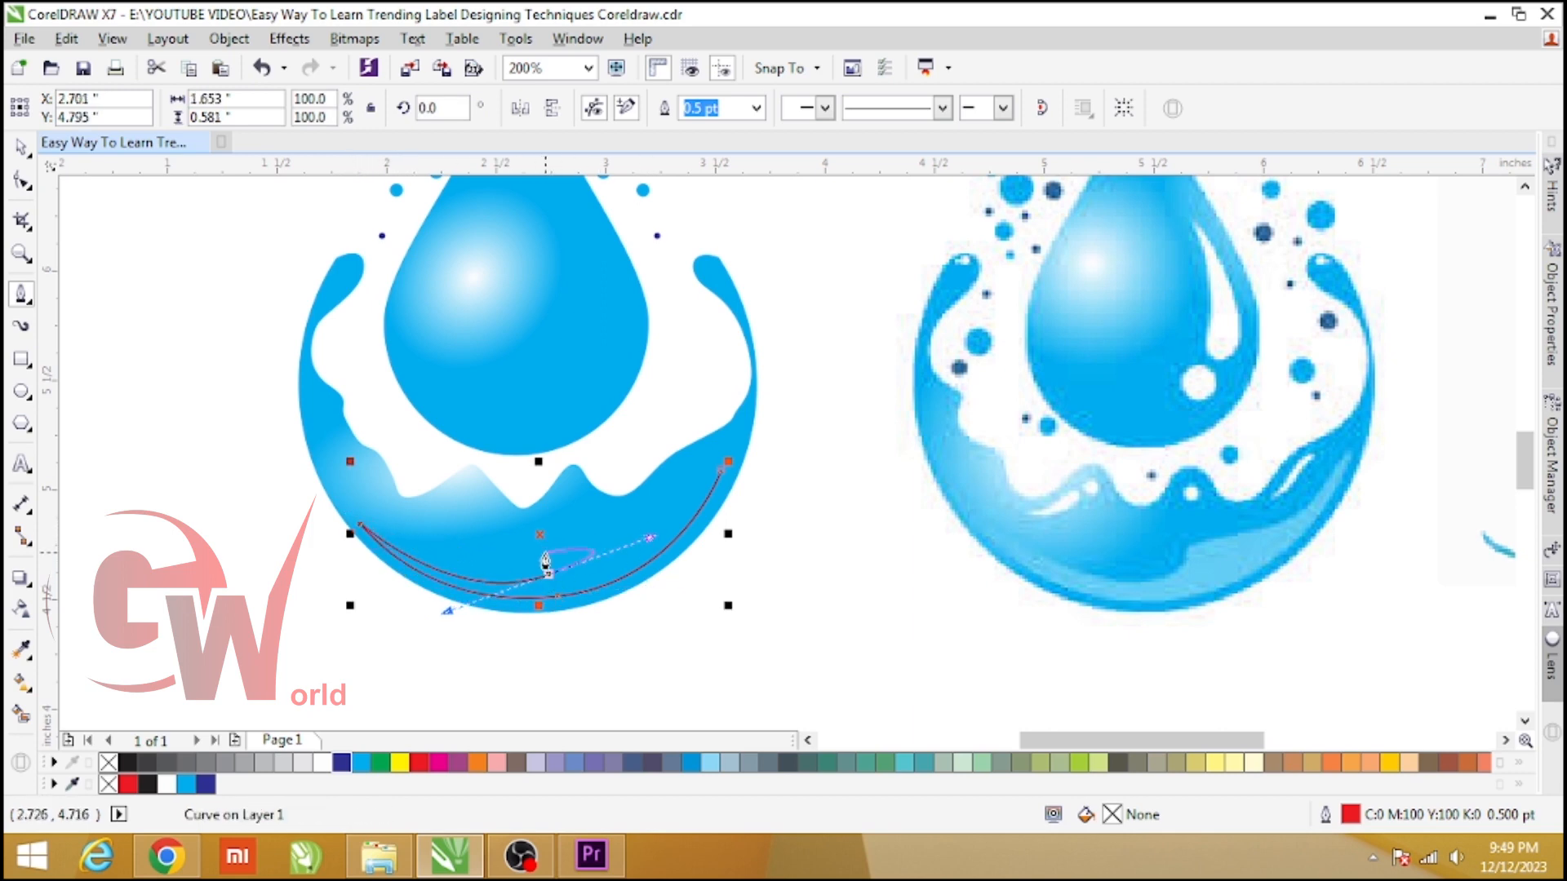
{"action": "left_click_drag", "start_coordinate": [527, 552], "coordinate": [509, 532]}
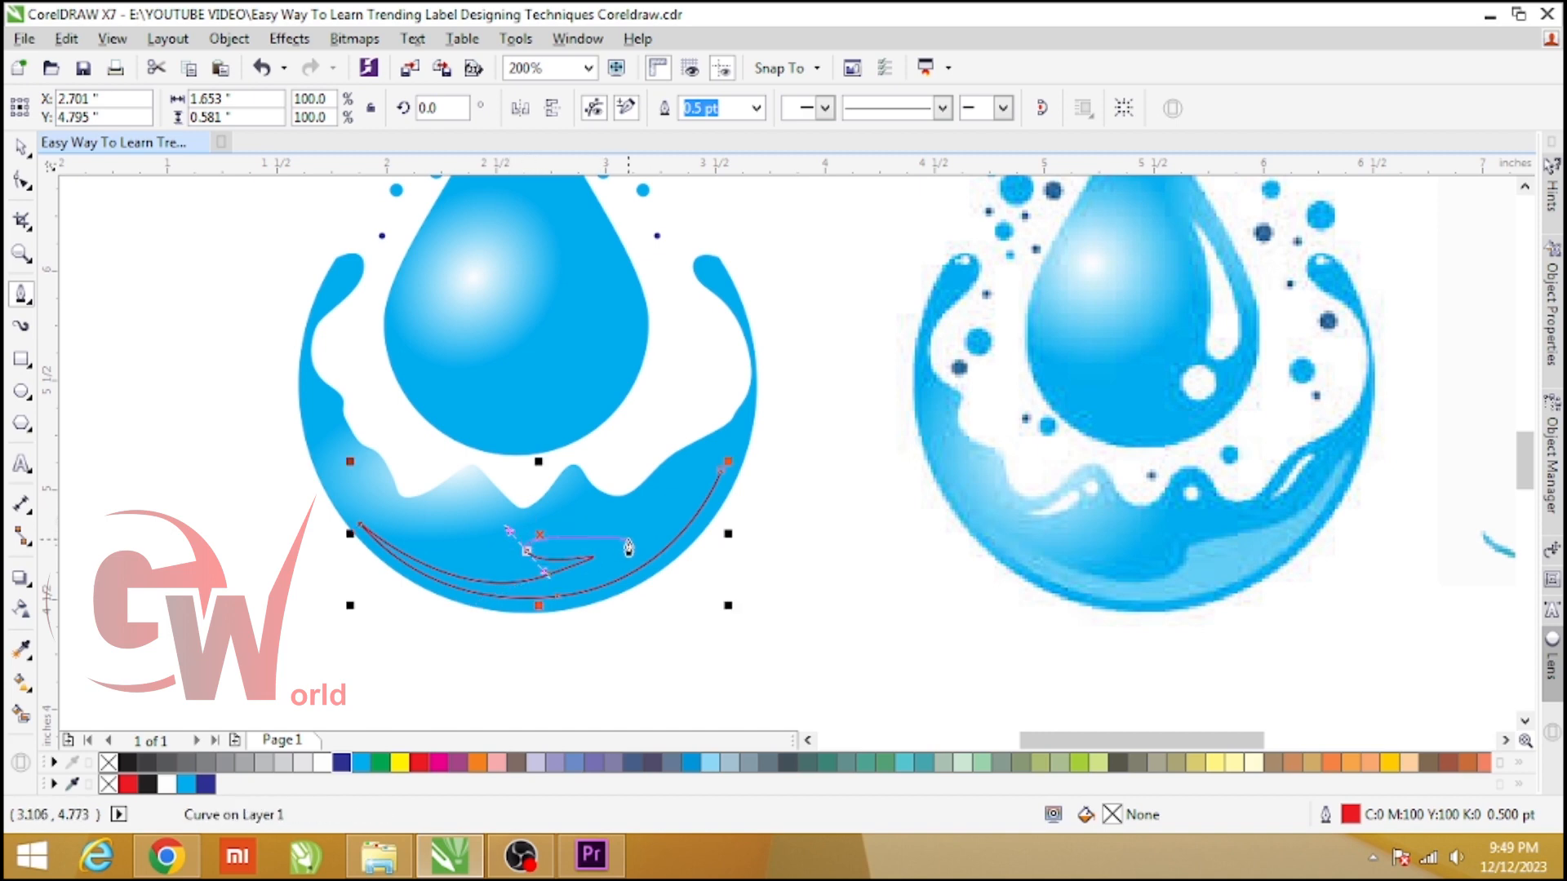
{"action": "left_click_drag", "start_coordinate": [640, 535], "coordinate": [676, 516]}
{"action": "left_click", "coordinate": [720, 475]}
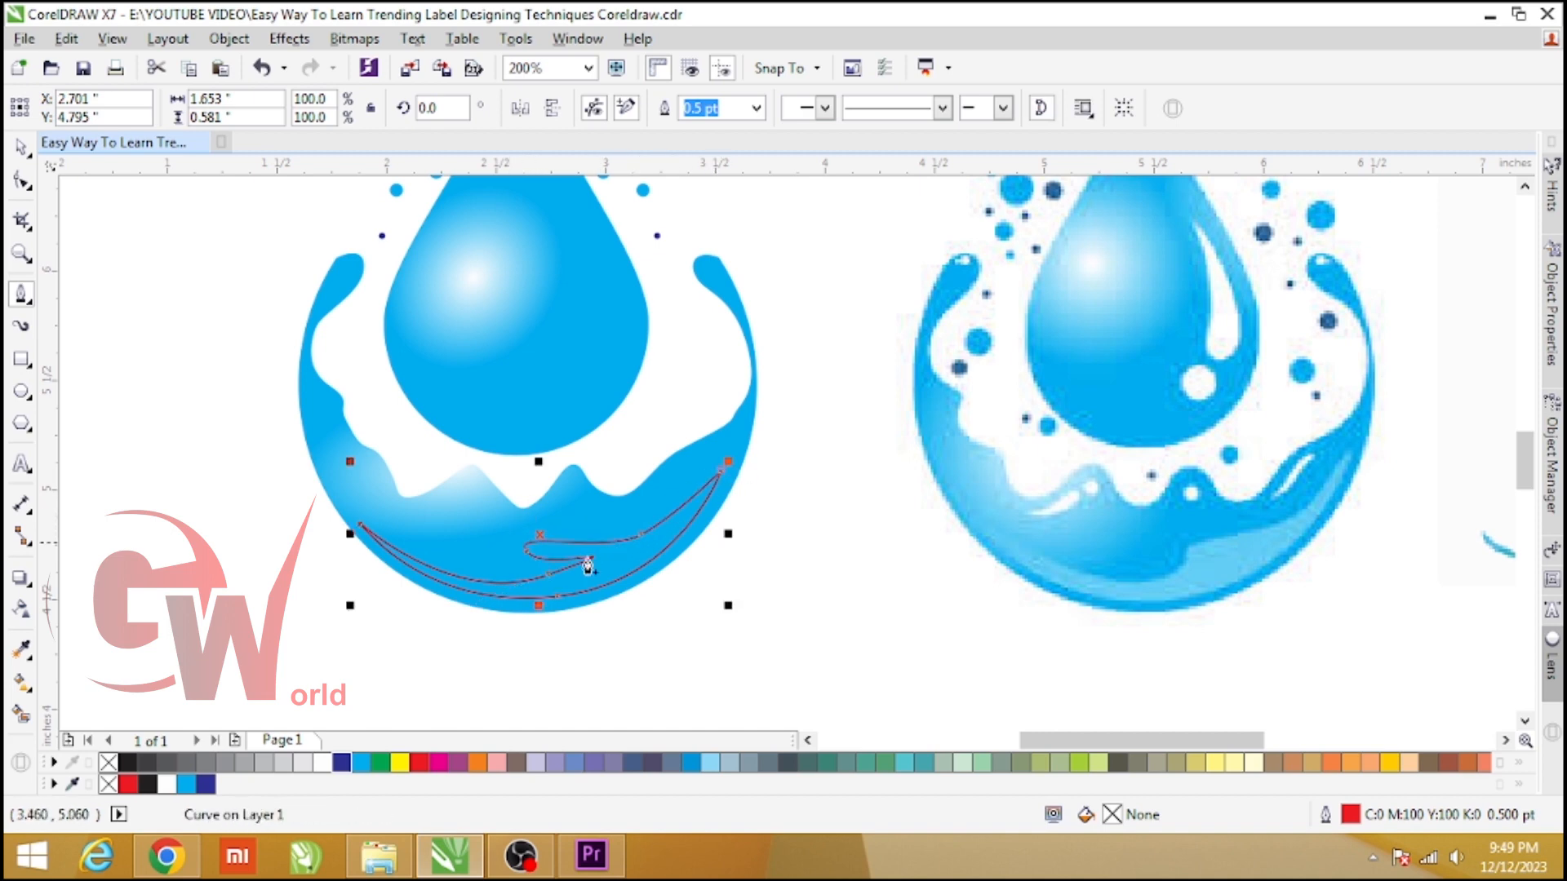
Fill the bowl highlight with a light cyan tint of C:35 M:0 Y:0 K:0 and remove its outline
{"action": "key", "text": "space"}
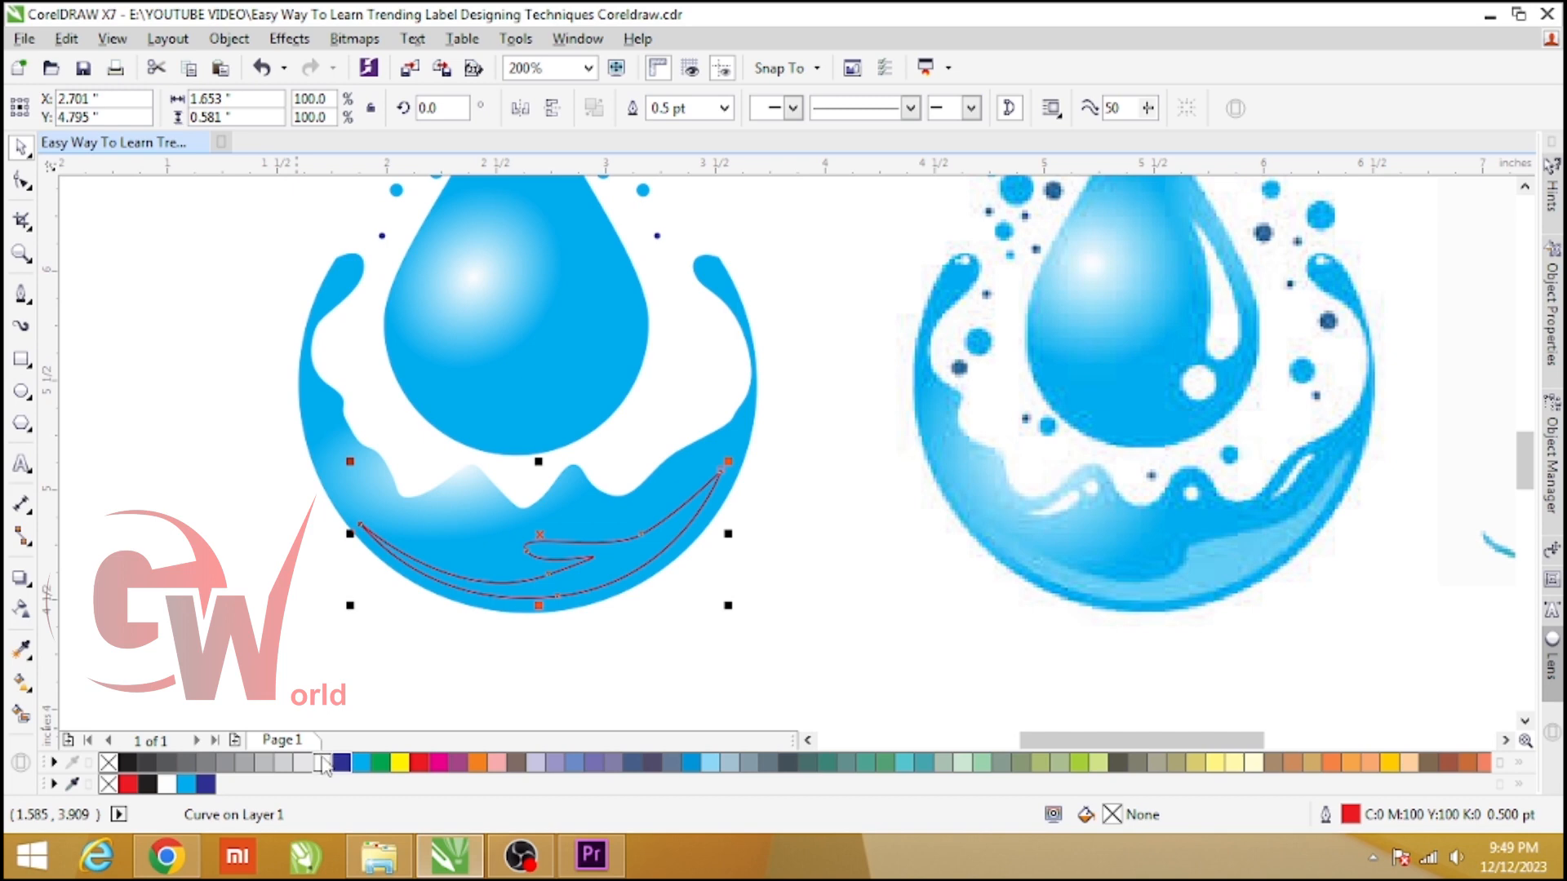
{"action": "left_click", "coordinate": [324, 763]}
{"action": "left_click", "coordinate": [362, 764], "text": "ctrl"}
{"action": "left_click", "coordinate": [362, 763], "text": "ctrl"}
{"action": "left_click", "coordinate": [361, 763], "text": "ctrl"}
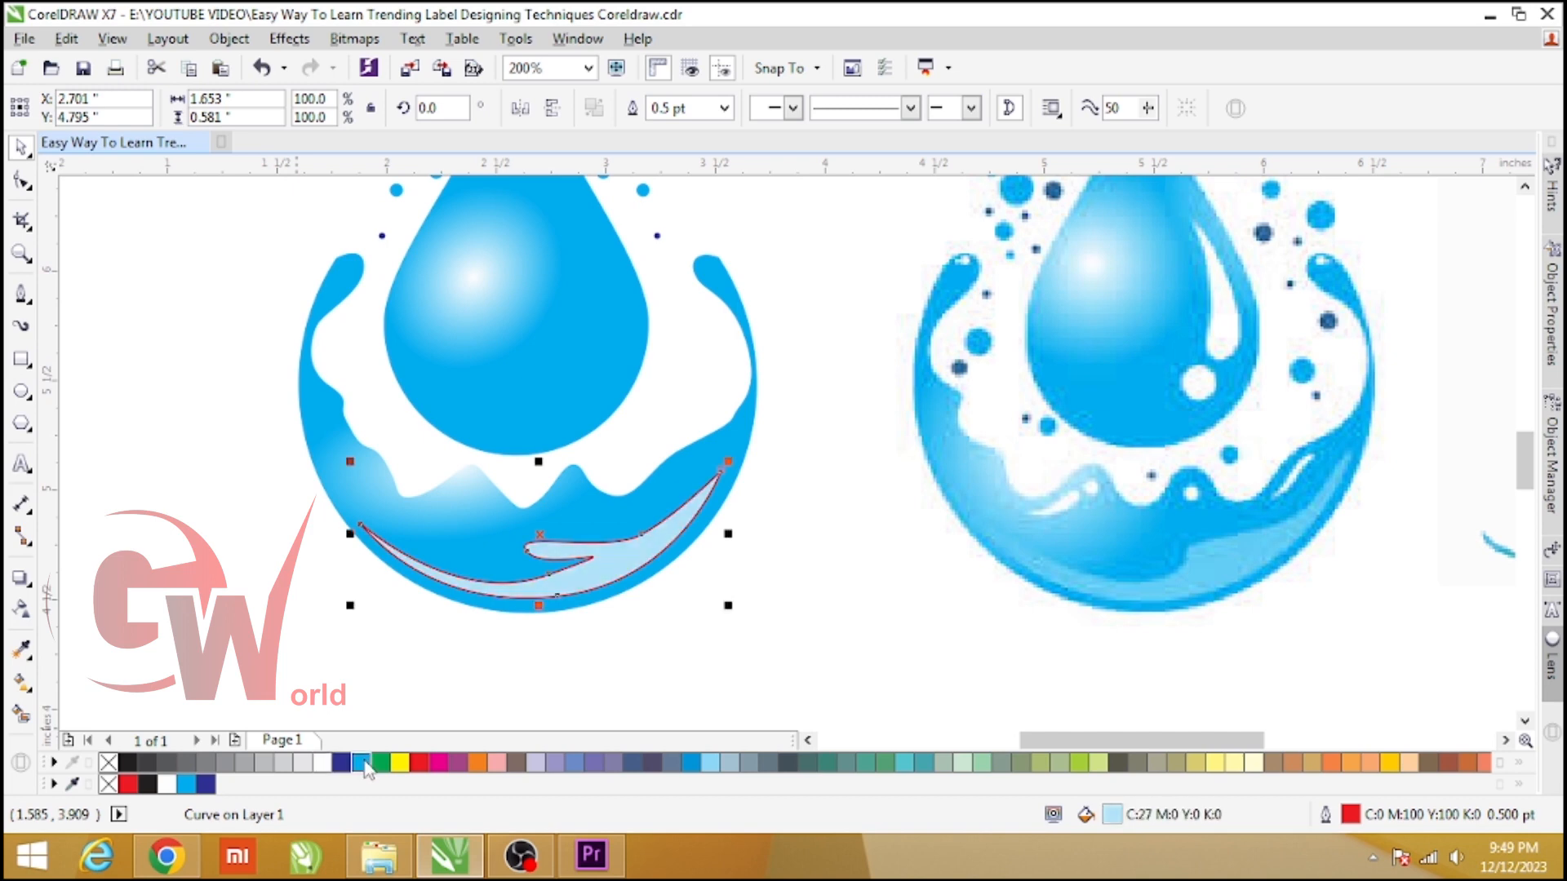
{"action": "left_click", "coordinate": [363, 762], "text": "ctrl"}
{"action": "right_click", "coordinate": [627, 559]}
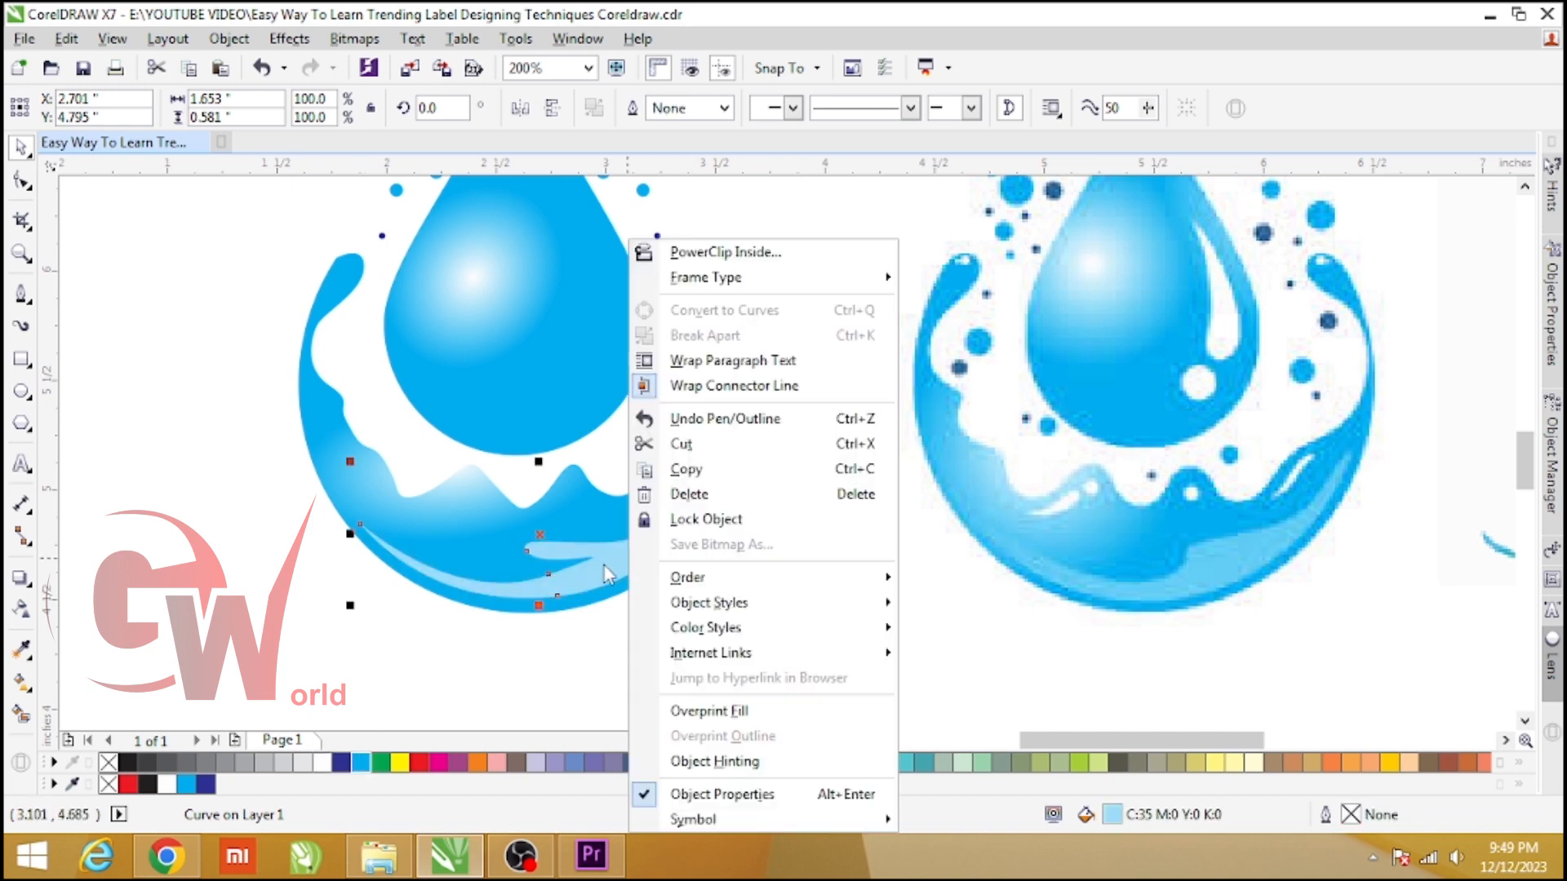
{"action": "key", "text": "Escape"}
Delete the node at the inner tip of the bowl highlight's upper fork to simplify its upper edge
{"action": "key", "text": "F10"}
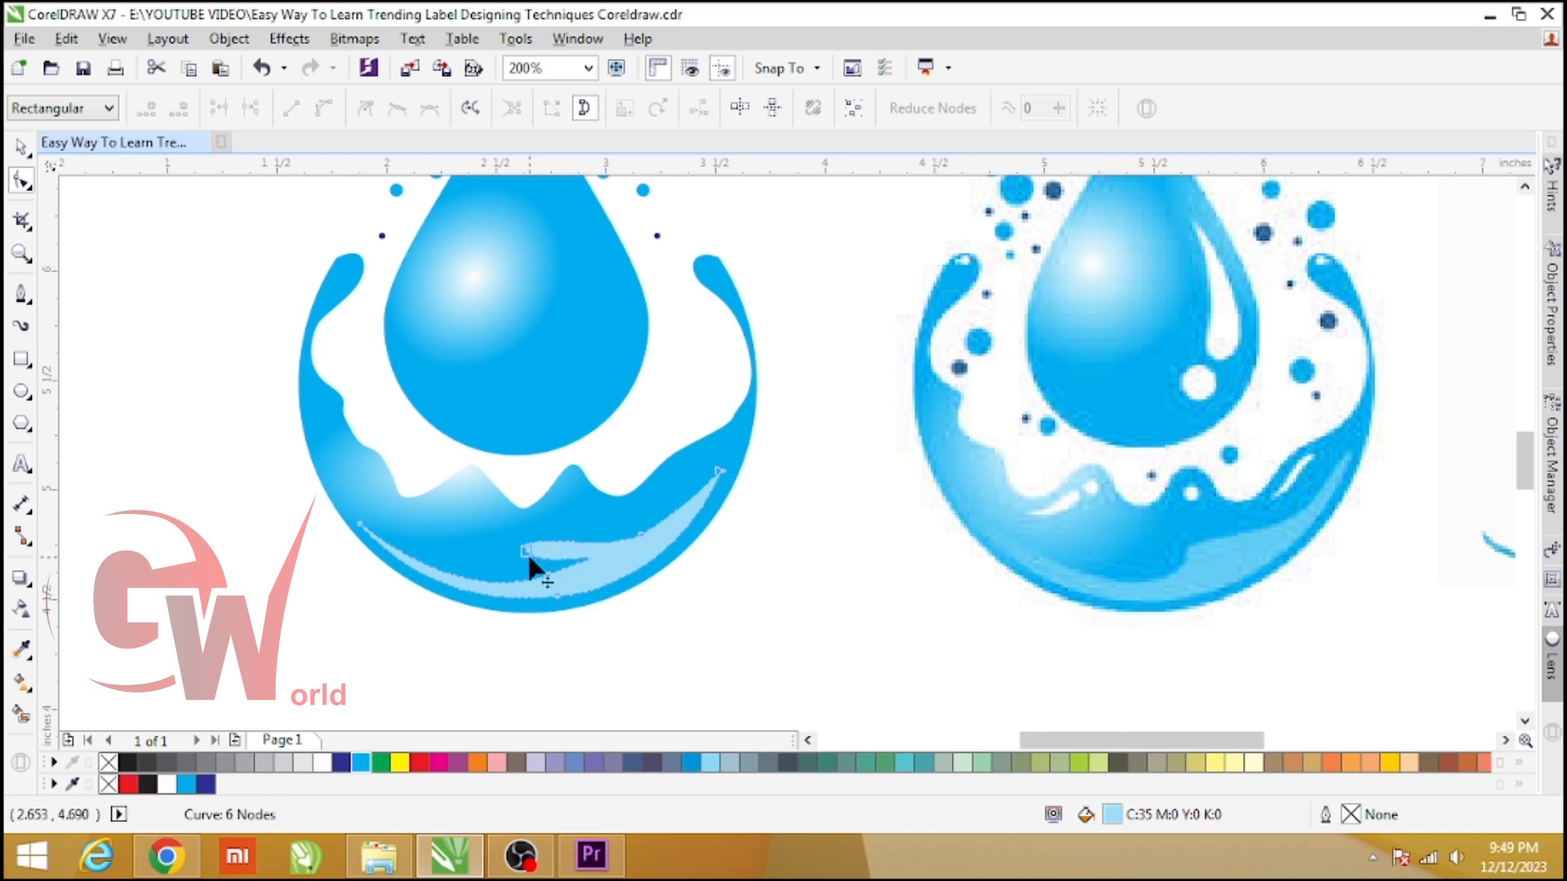
{"action": "left_click_drag", "start_coordinate": [534, 528], "coordinate": [592, 548]}
{"action": "key", "text": "Delete"}
{"action": "key", "text": "ctrl+z"}
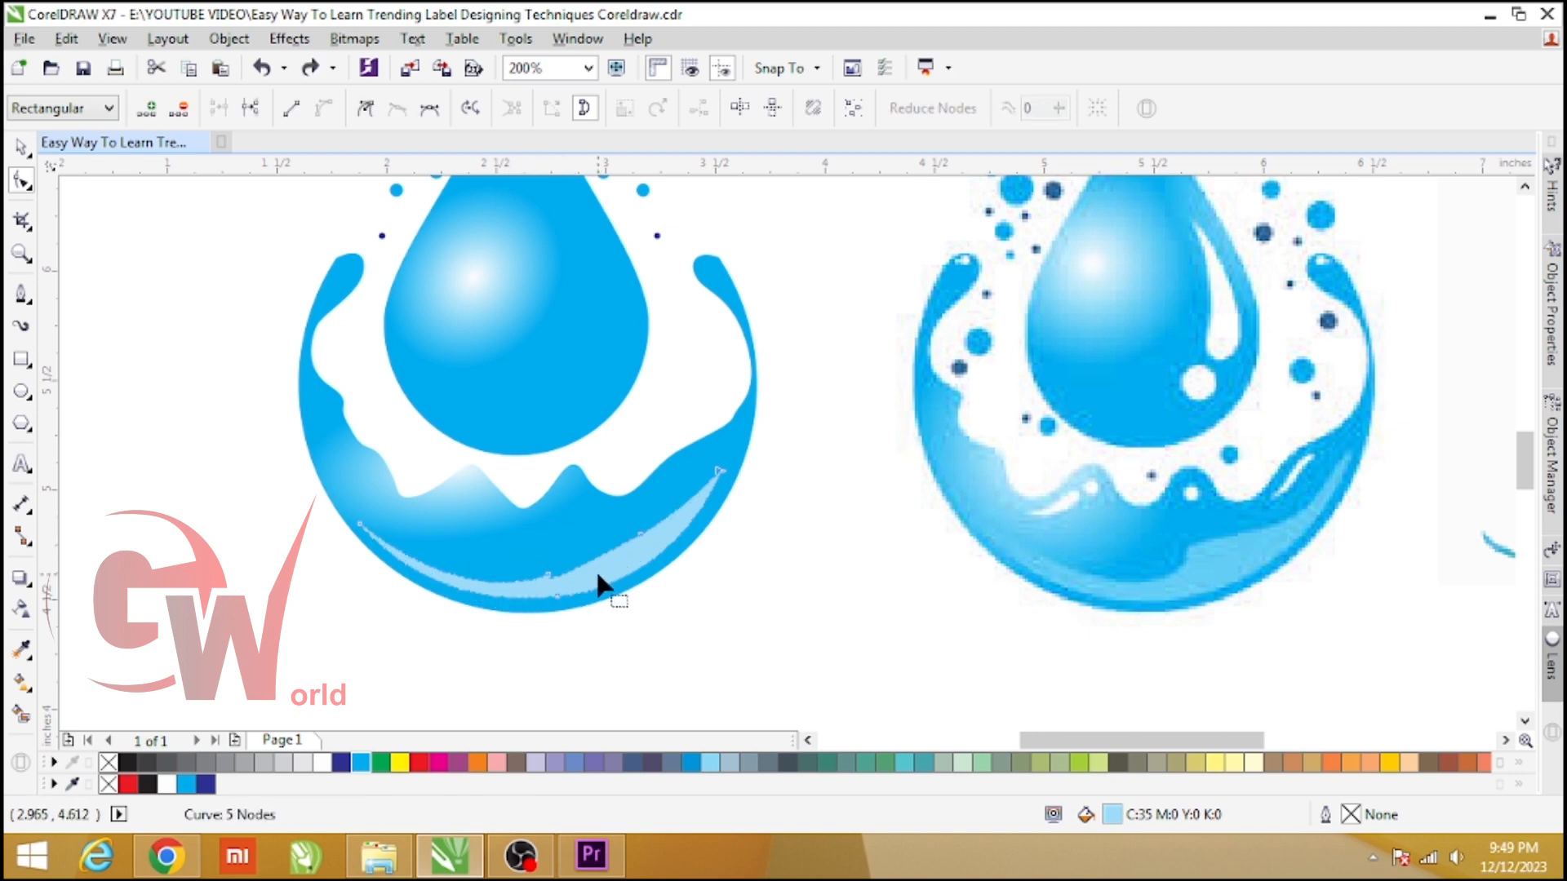
{"action": "key", "text": "ctrl+a"}
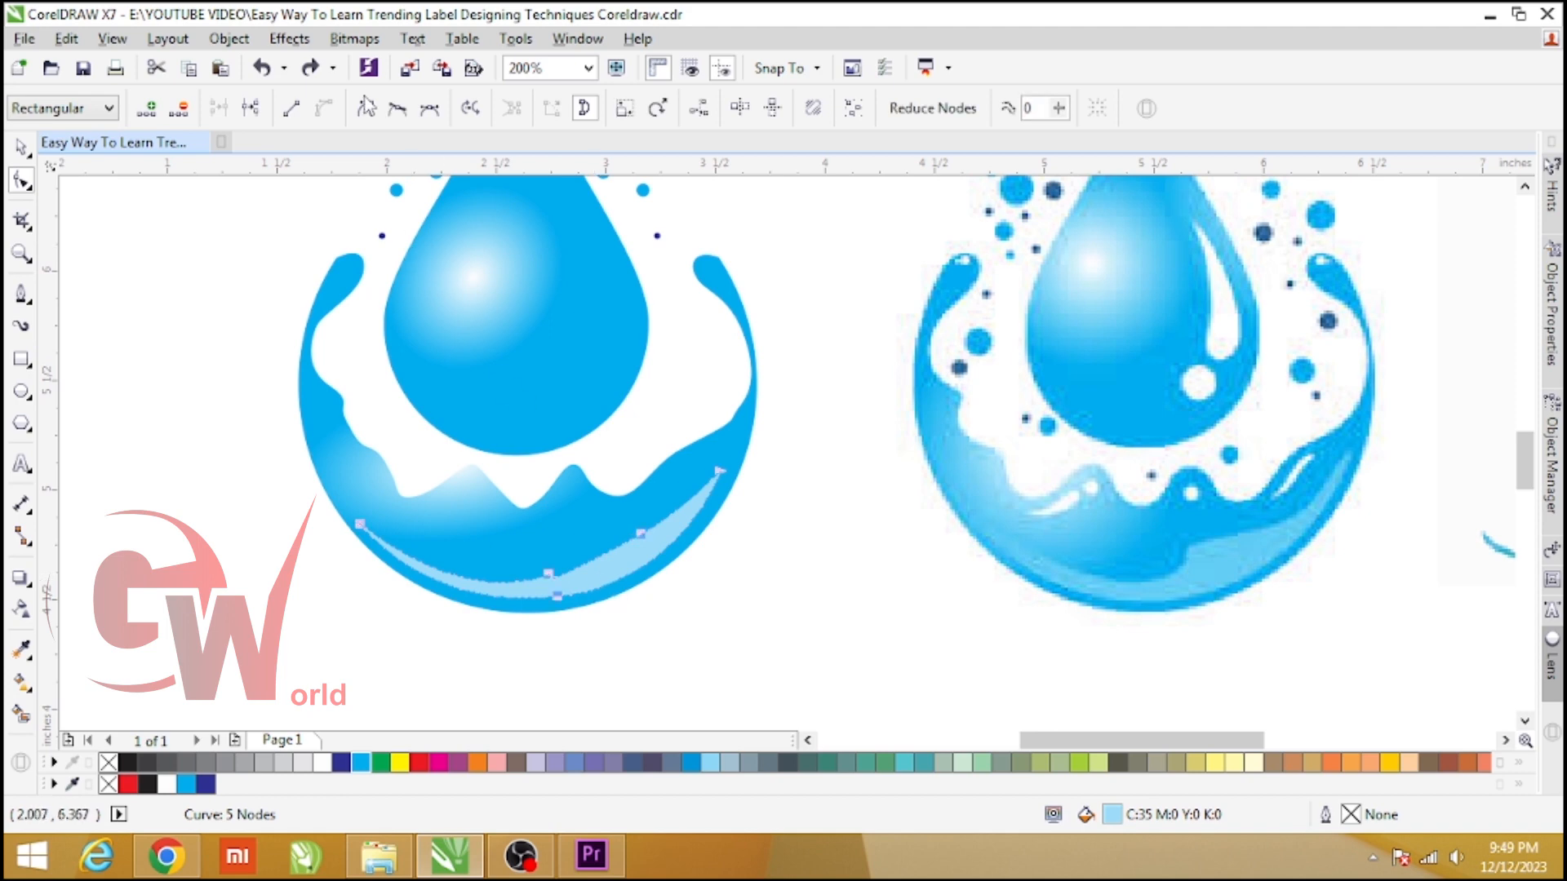
Move the upper-edge nodes of the bowl highlight to form a small pointed notch and slim its right branch
{"action": "scroll", "coordinate": [636, 531], "scroll_direction": "up", "scroll_amount": 5}
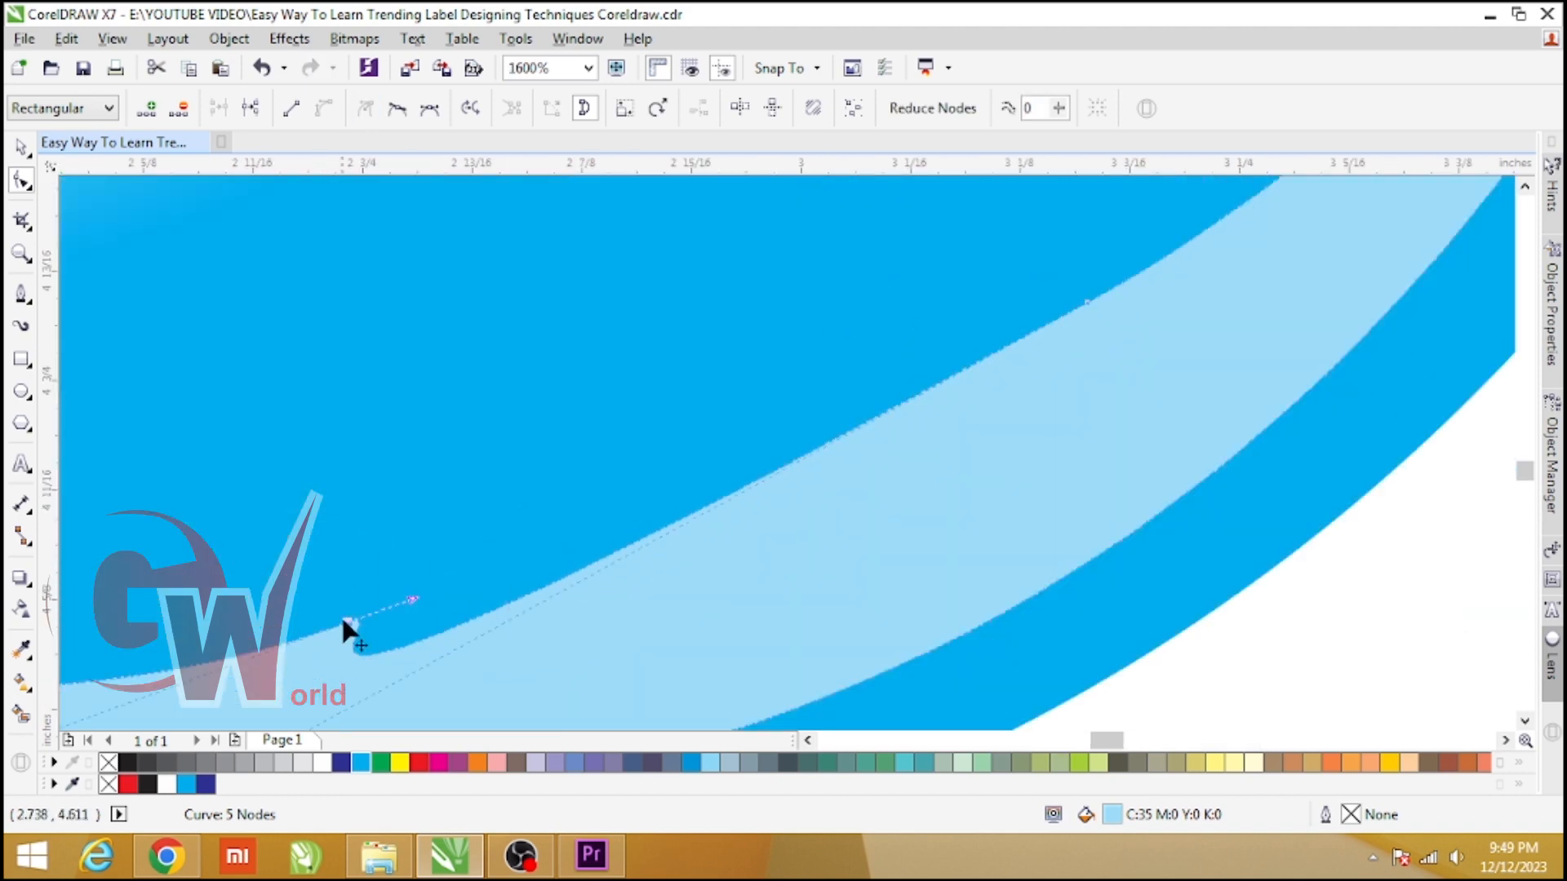
{"action": "scroll", "coordinate": [345, 624], "scroll_direction": "down", "scroll_amount": 4}
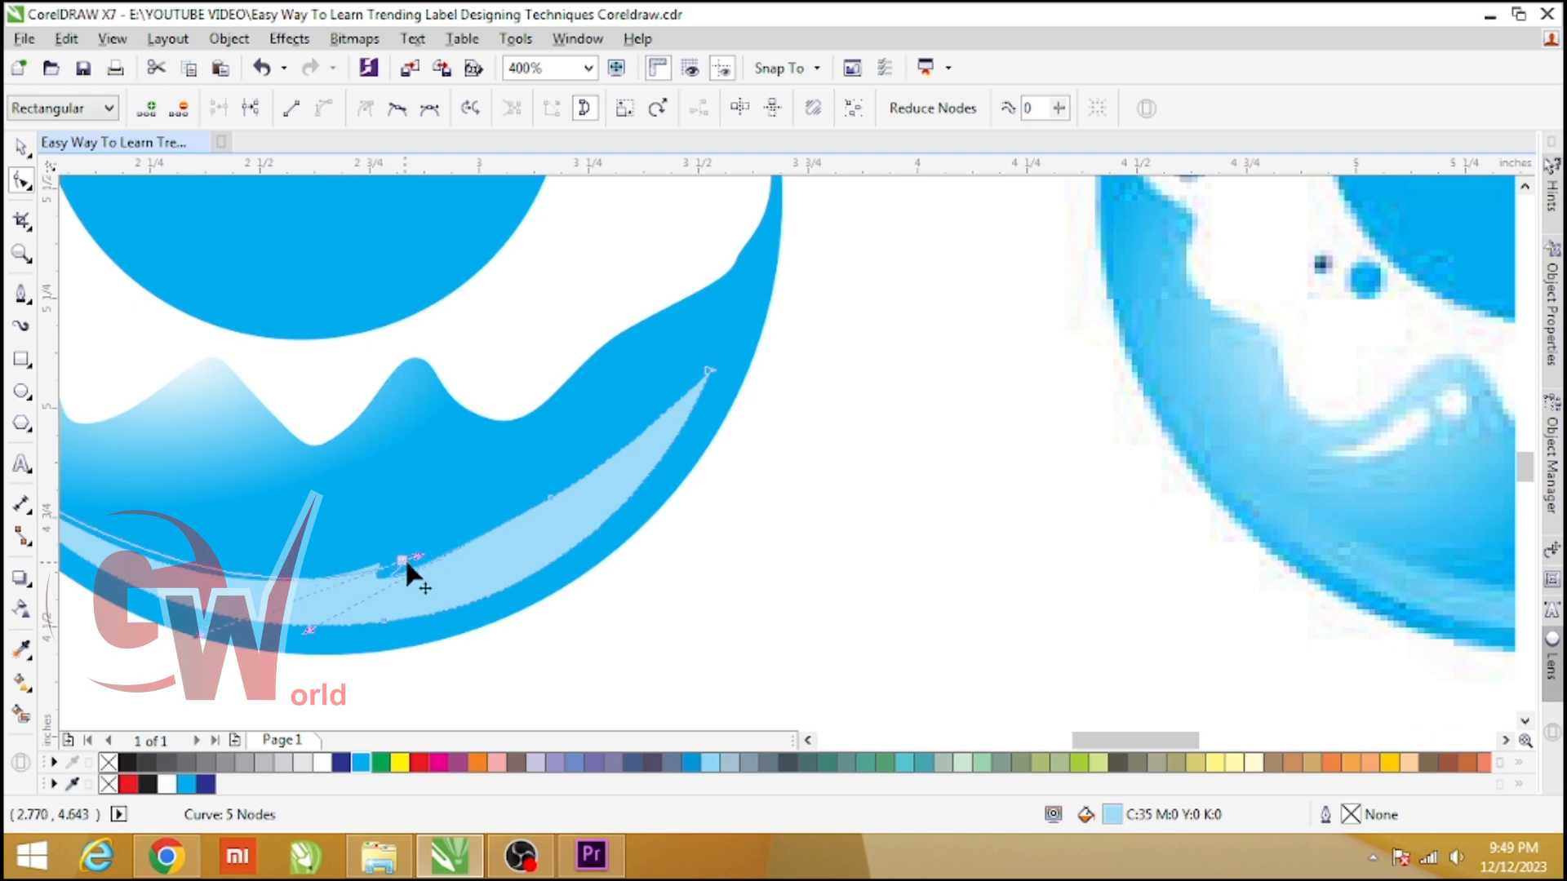
{"action": "left_click_drag", "start_coordinate": [407, 562], "coordinate": [419, 551]}
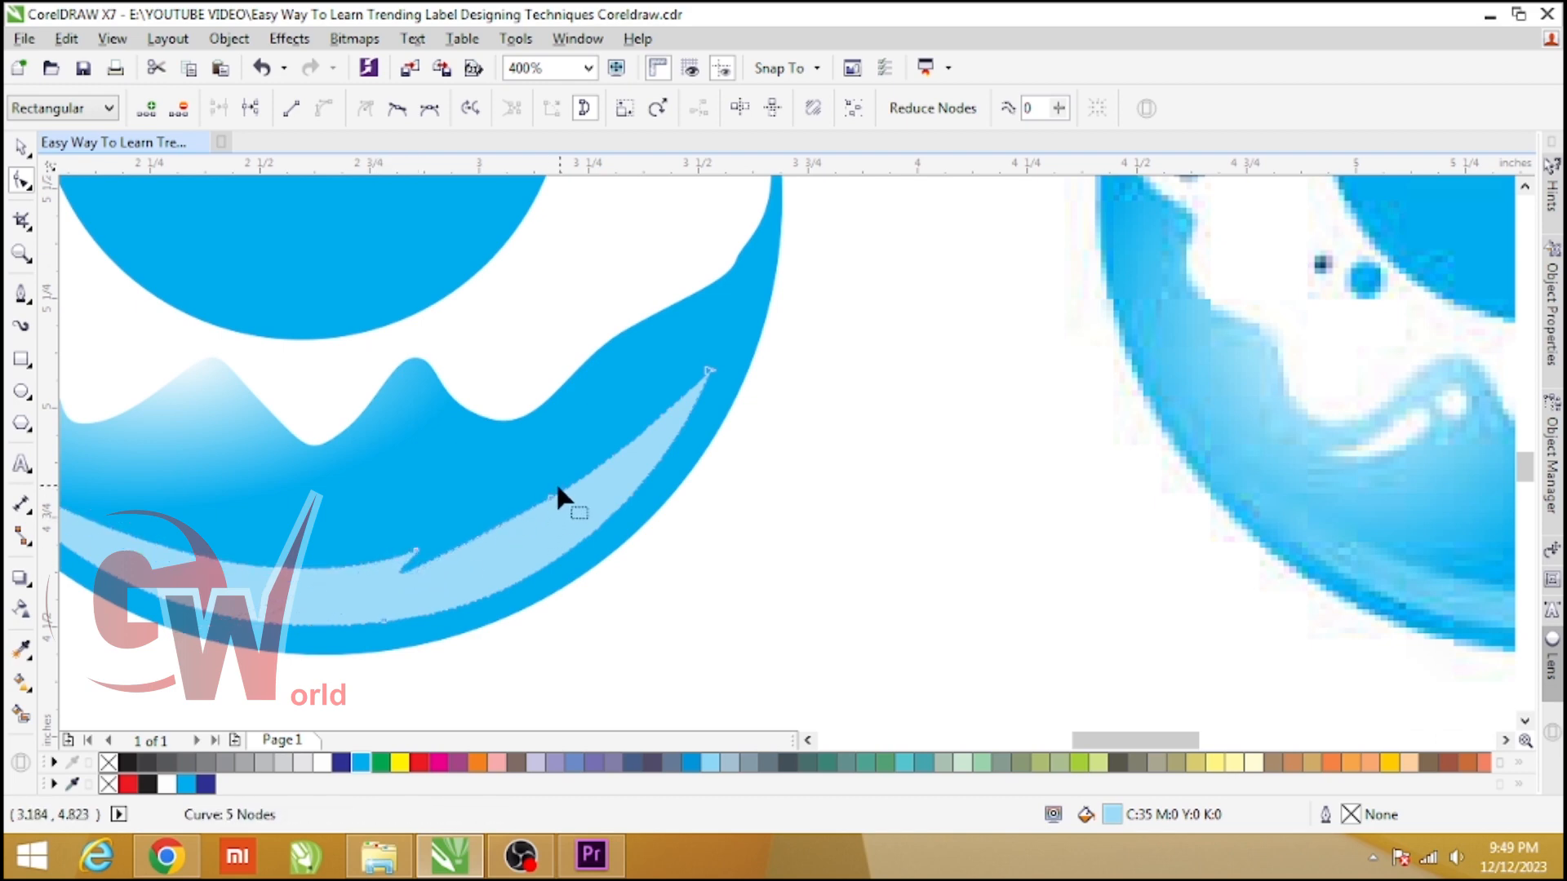
{"action": "left_click_drag", "start_coordinate": [548, 493], "coordinate": [555, 529]}
{"action": "scroll", "coordinate": [602, 514], "scroll_direction": "down", "scroll_amount": 1}
{"action": "key", "text": "space"}
{"action": "left_click", "coordinate": [673, 610]}
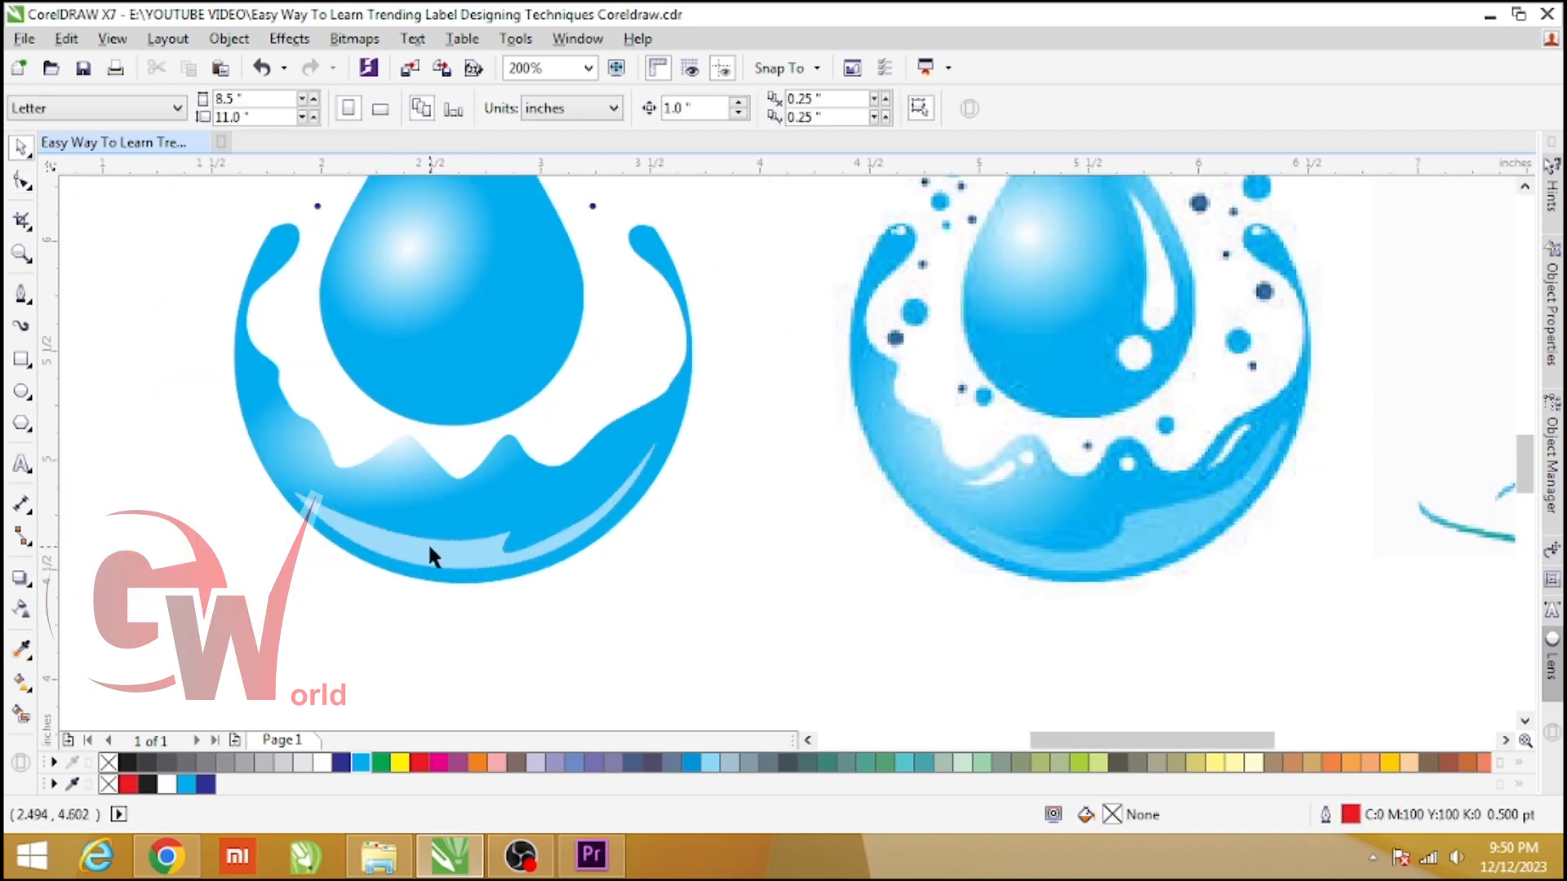
Convert the bowl highlight to a bitmap at 300 dpi in CMYK with a transparent background
{"action": "left_click", "coordinate": [430, 554]}
{"action": "left_click", "coordinate": [354, 38]}
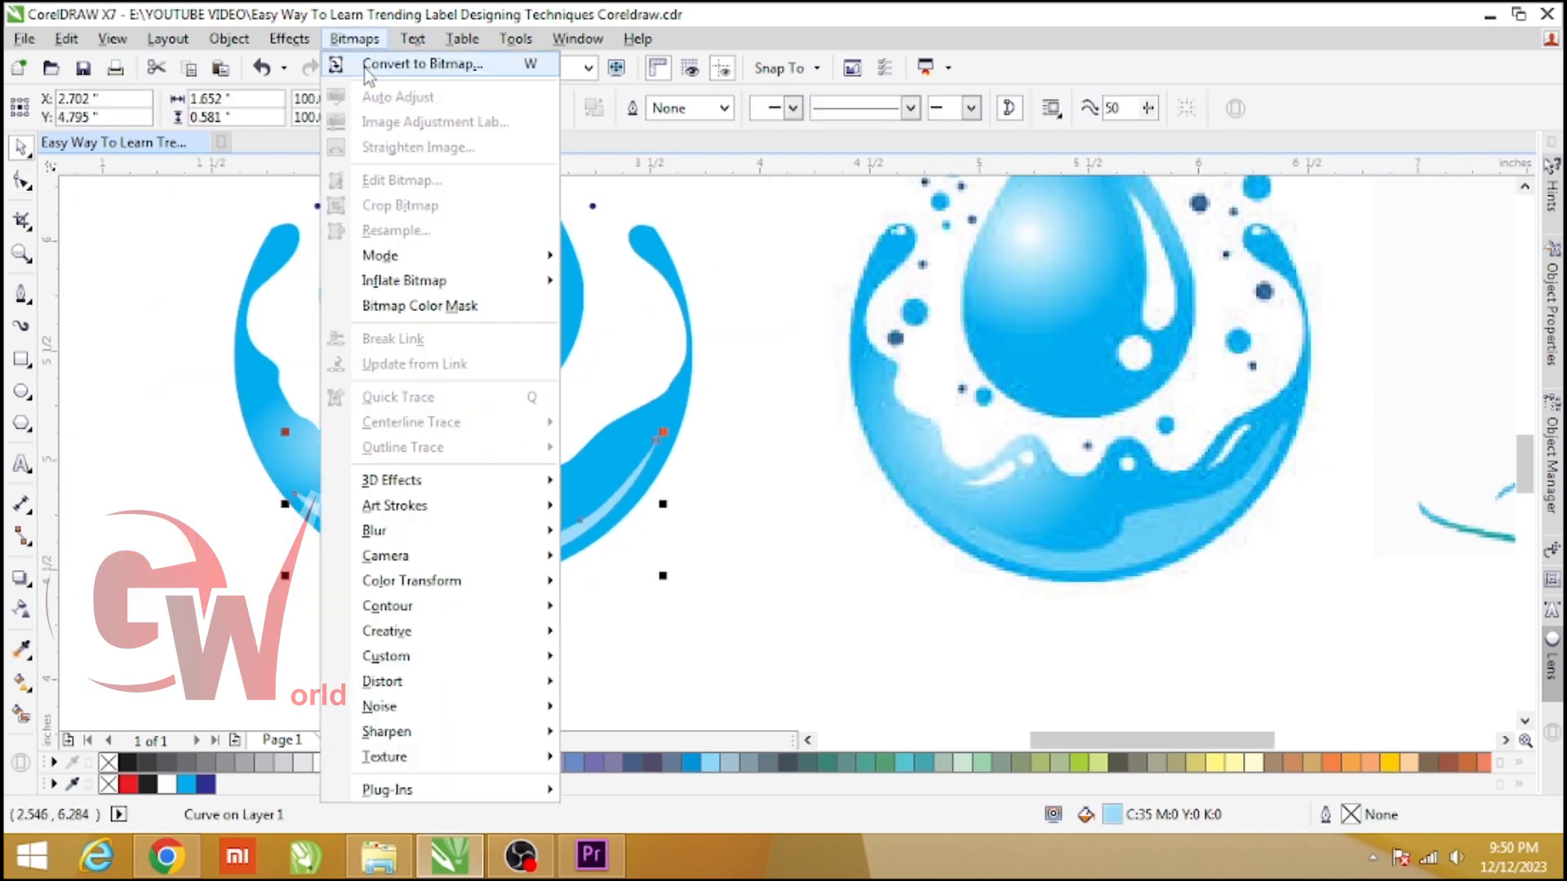
{"action": "left_click", "coordinate": [384, 61]}
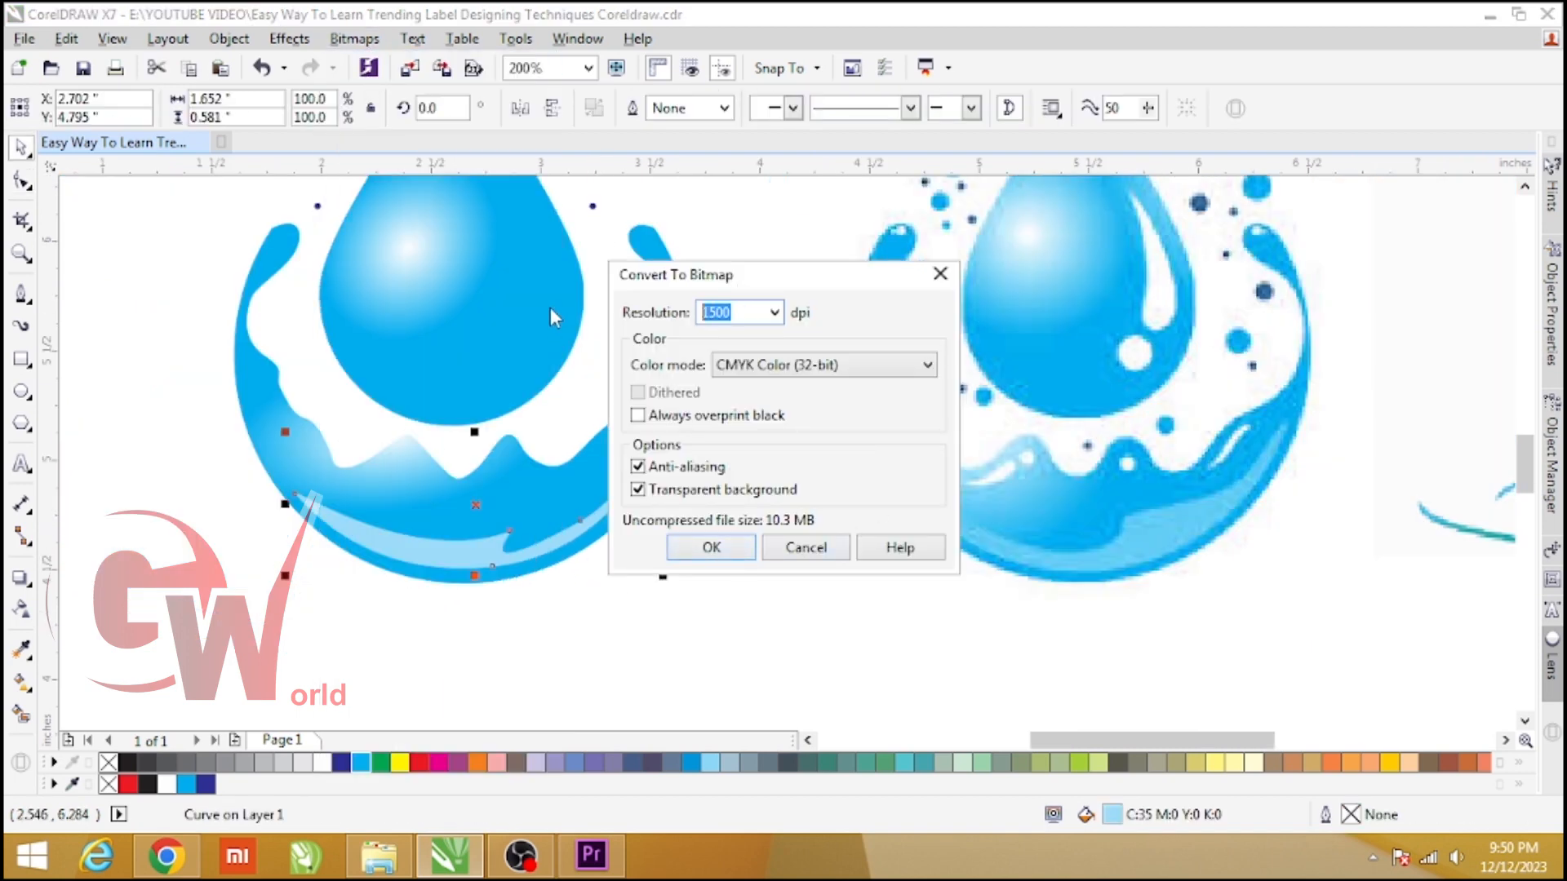
{"action": "type", "text": "300"}
{"action": "key", "text": "Return"}
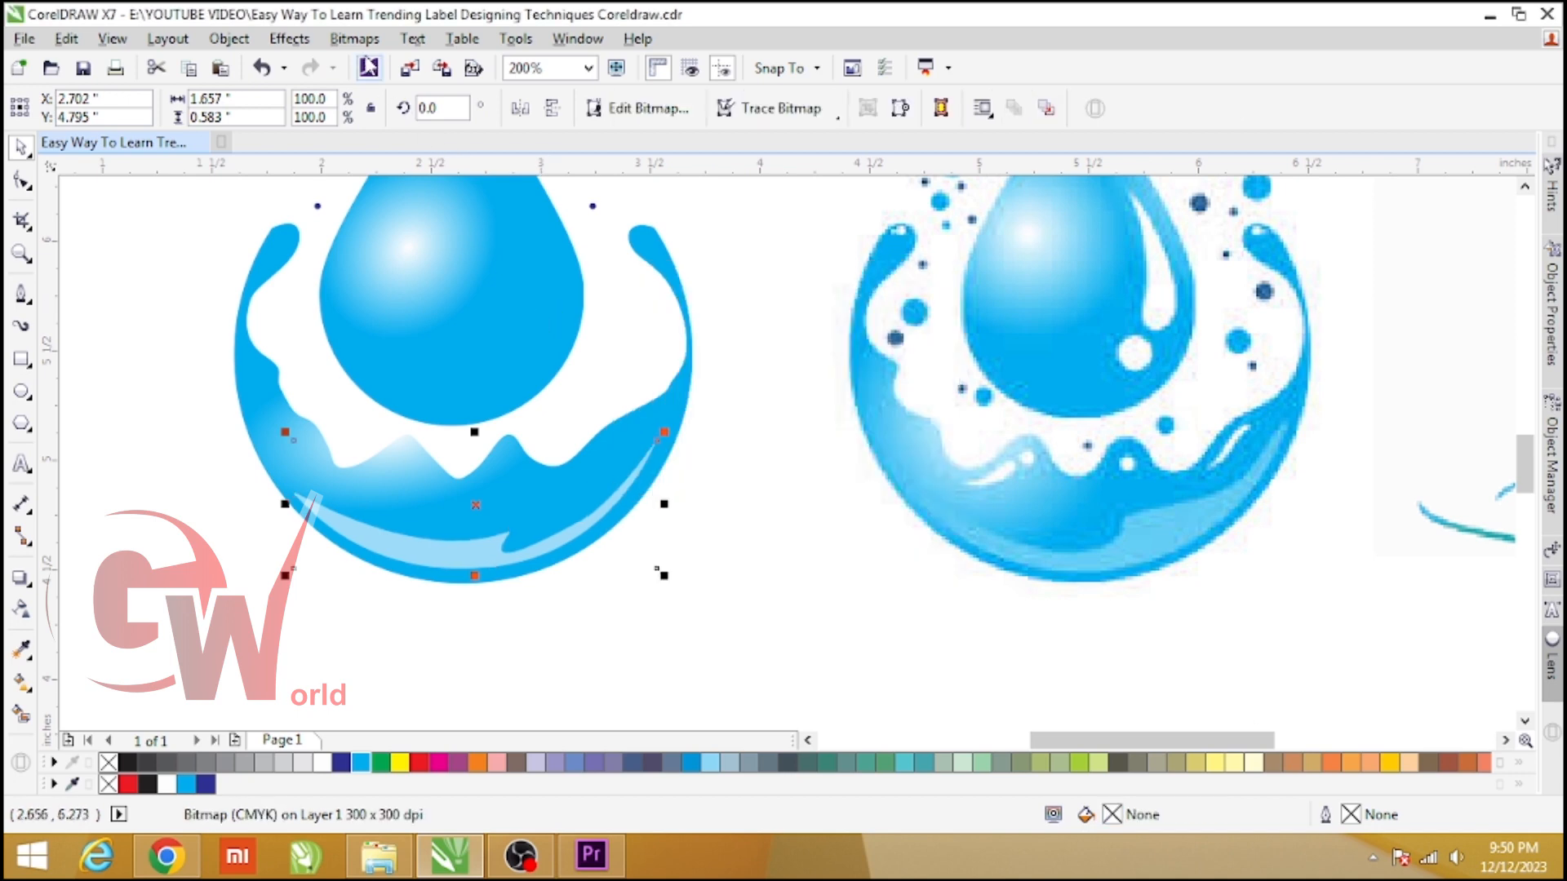
Soften the bowl highlight bitmap with a low-radius Gaussian Blur
{"action": "left_click", "coordinate": [352, 39]}
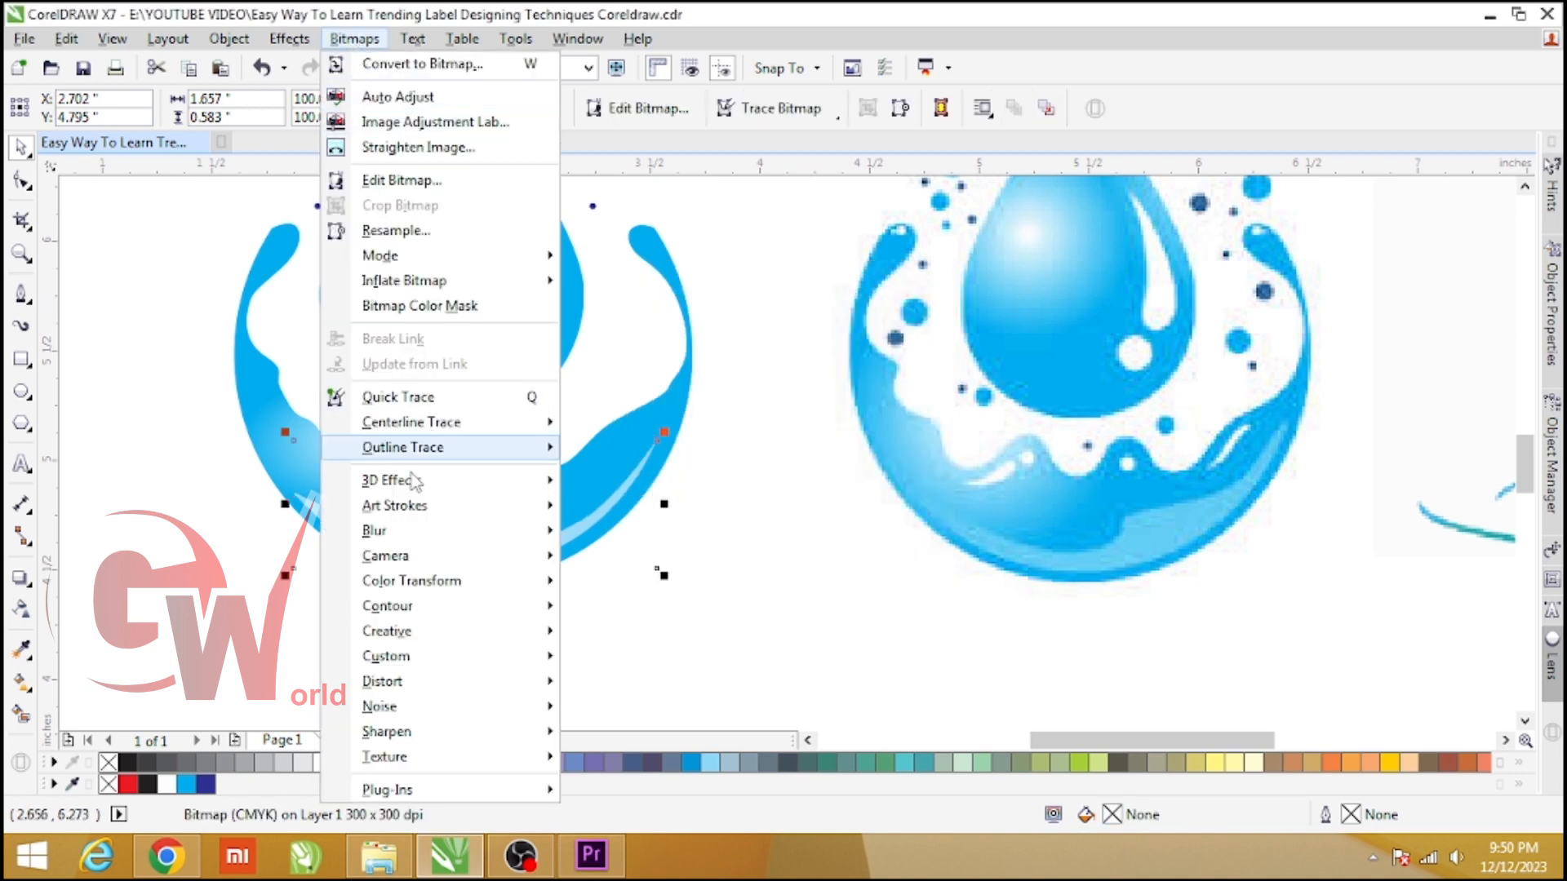
{"action": "mouse_move", "coordinate": [384, 532]}
{"action": "left_click", "coordinate": [627, 558]}
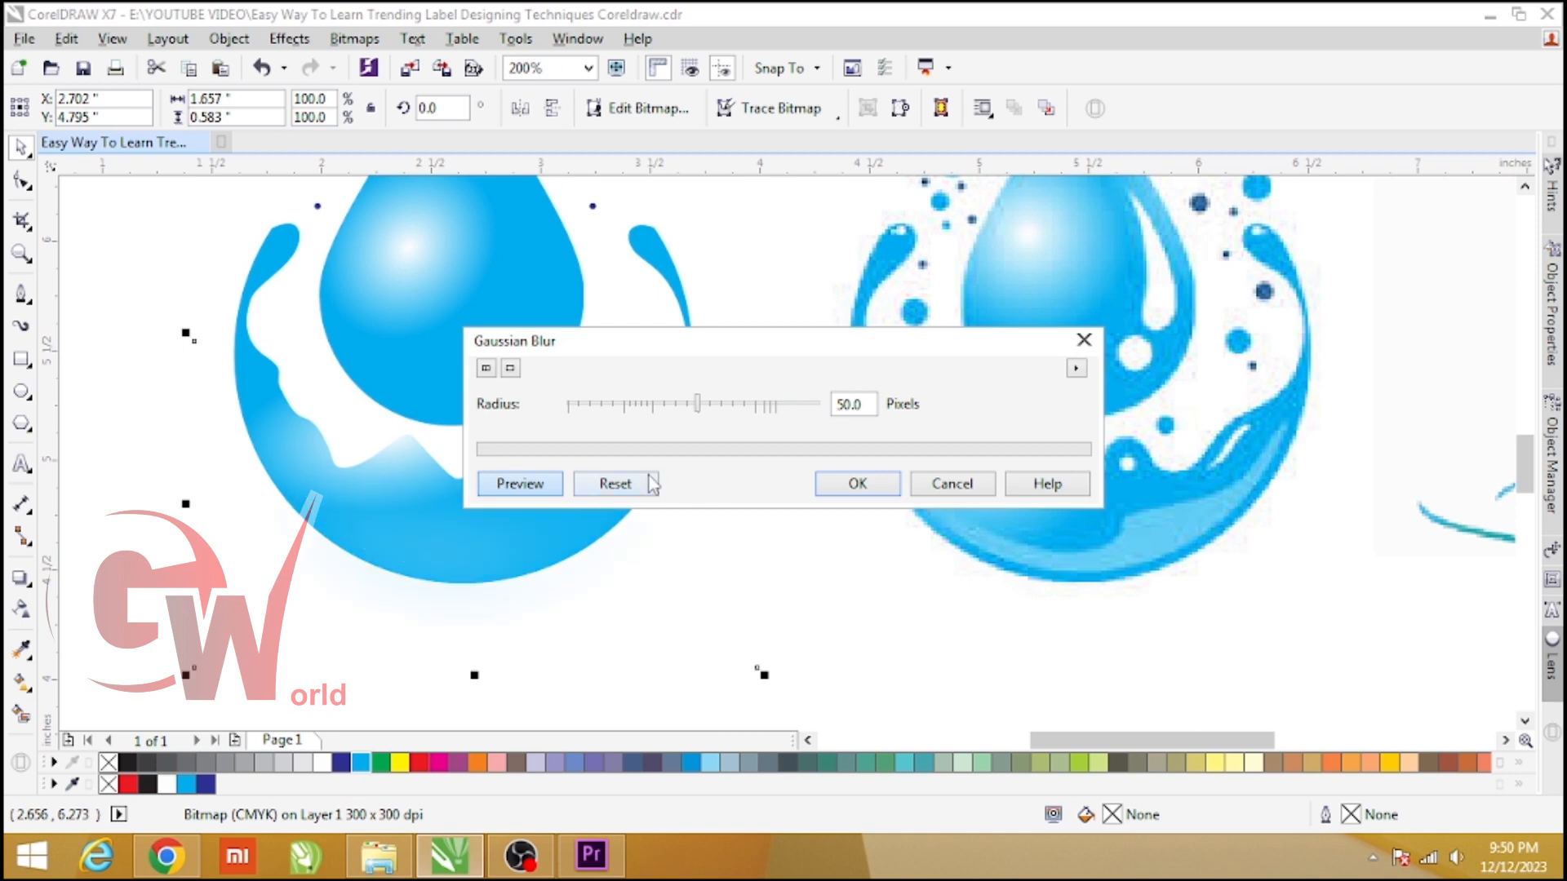
{"action": "left_click", "coordinate": [650, 406]}
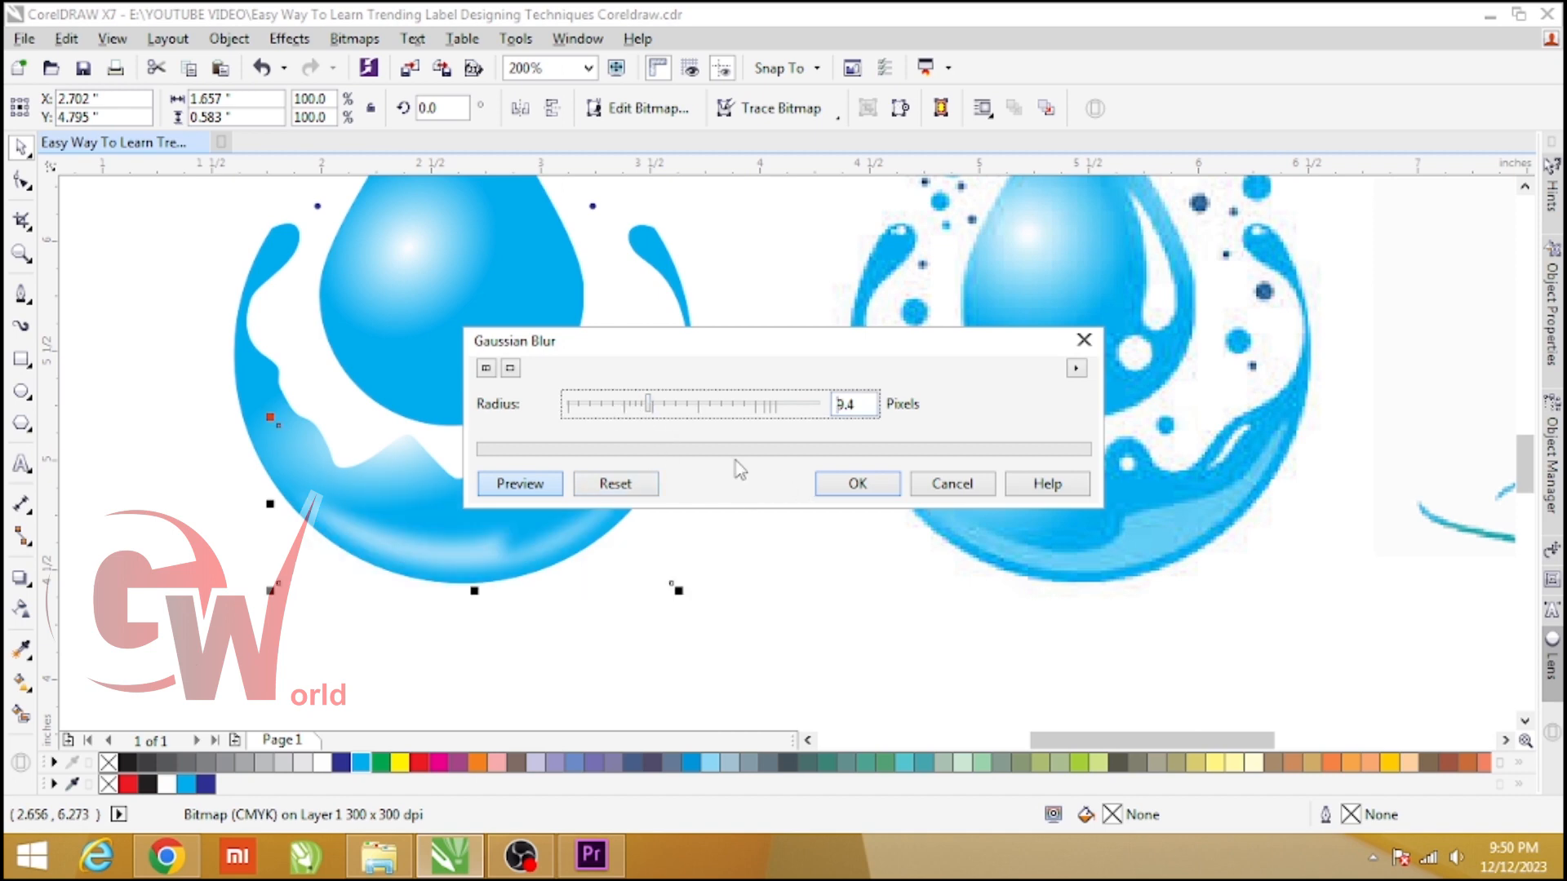
{"action": "left_click", "coordinate": [627, 406]}
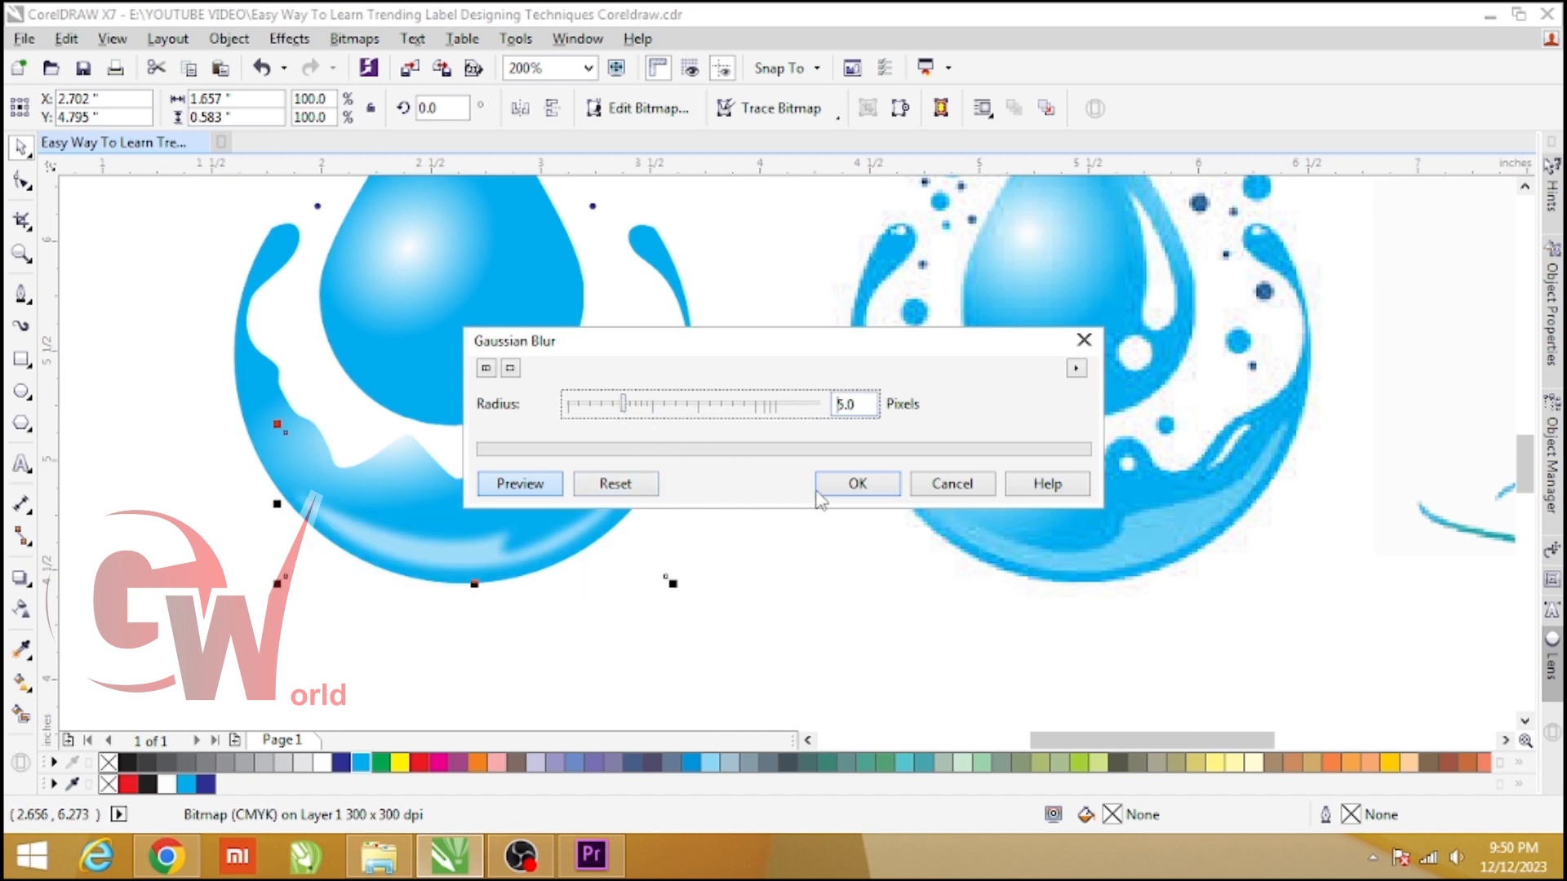
{"action": "left_click", "coordinate": [644, 406]}
{"action": "left_click", "coordinate": [857, 483]}
{"action": "key", "text": "Tab"}
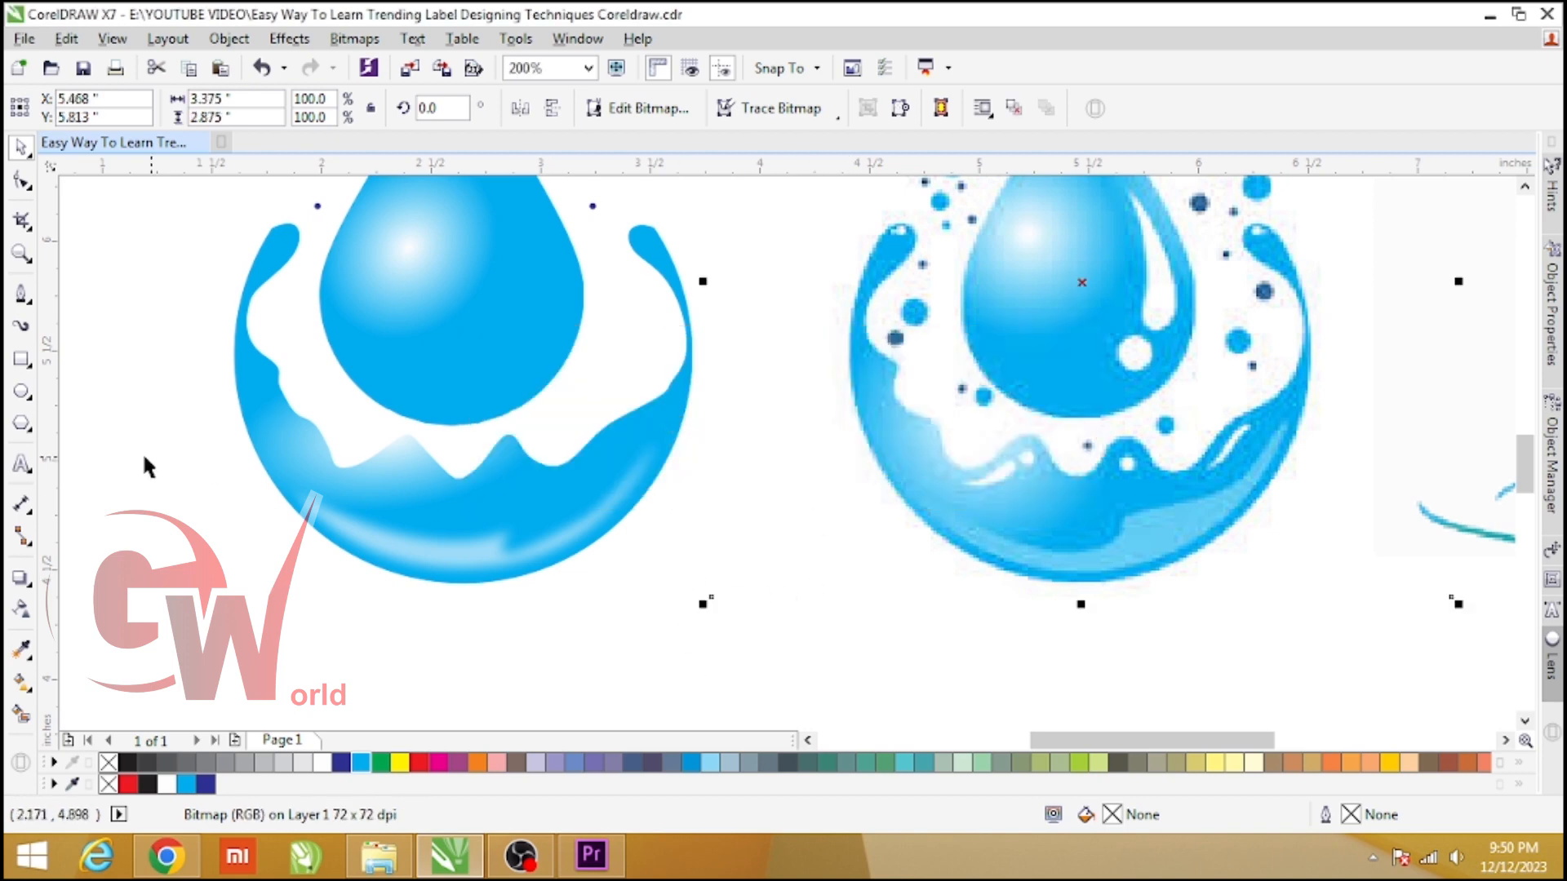
Draw a white, outline-free circle about 0.034 in wide inside the peak of the splash's right crest
{"action": "left_click", "coordinate": [22, 392]}
{"action": "scroll", "coordinate": [518, 465], "scroll_direction": "up", "scroll_amount": 1}
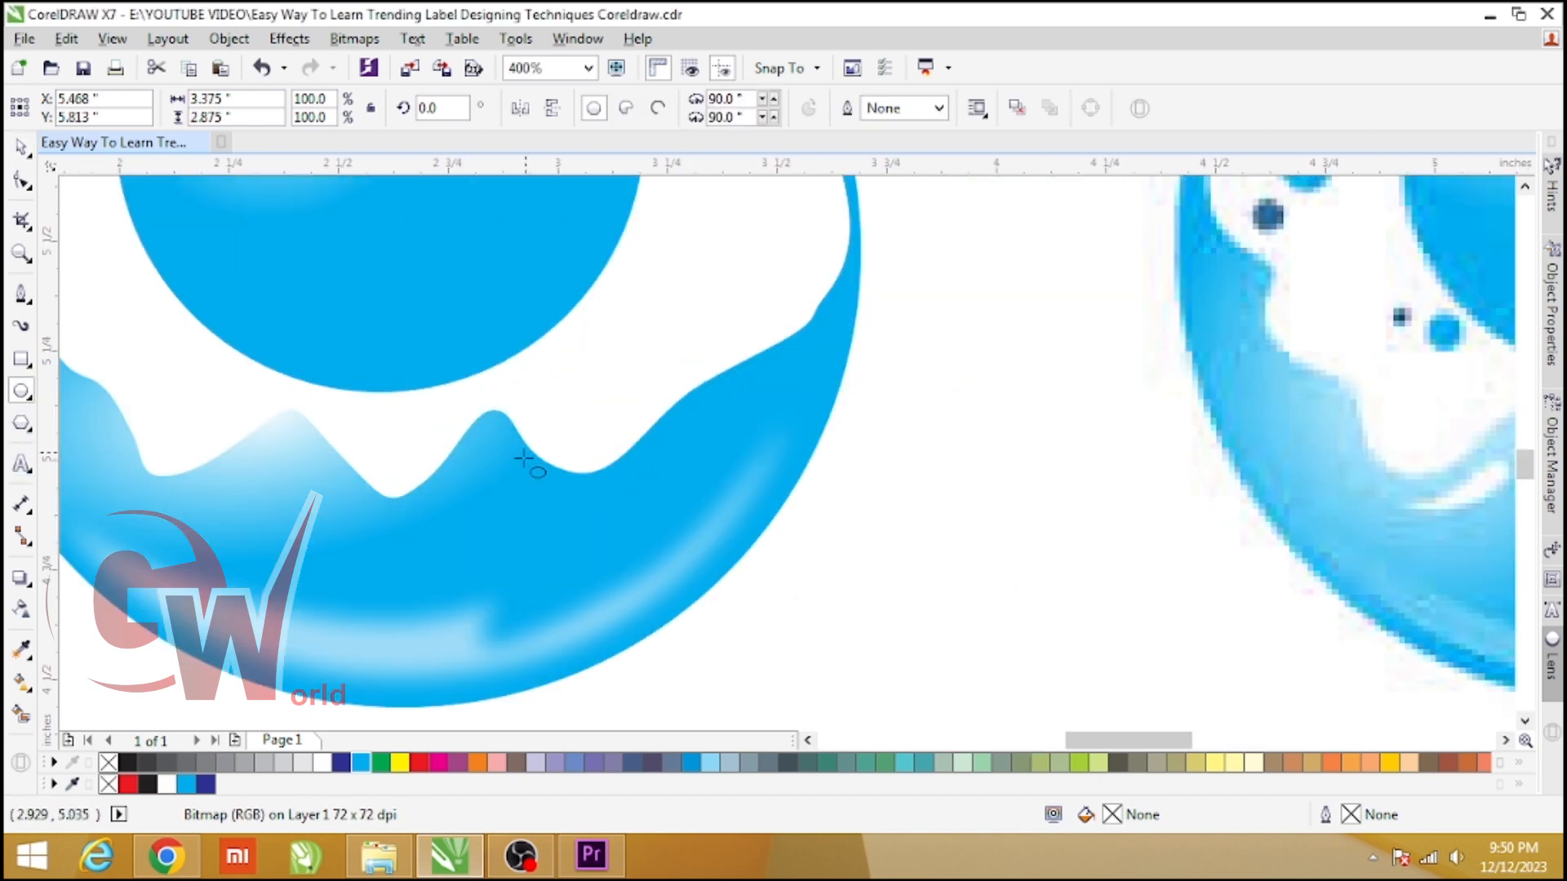
{"action": "left_click_drag", "start_coordinate": [487, 448], "coordinate": [498, 454]}
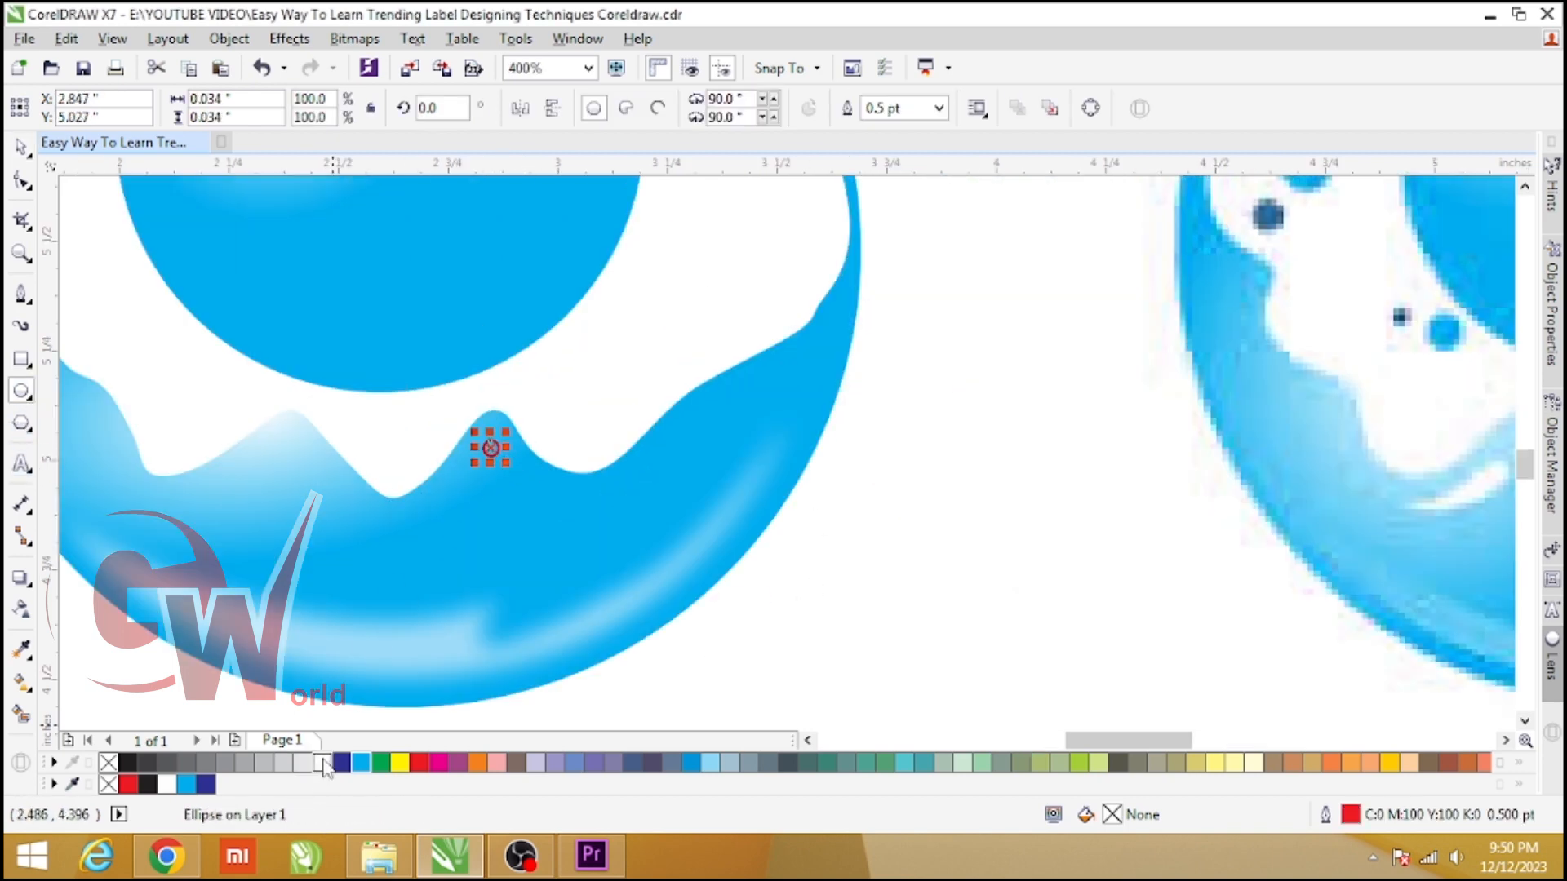
{"action": "left_click", "coordinate": [322, 763]}
{"action": "right_click", "coordinate": [108, 763]}
Draw a closed, tapered streak about 0.335 by 0.093 in just below the splash's left crest
{"action": "left_click", "coordinate": [22, 294]}
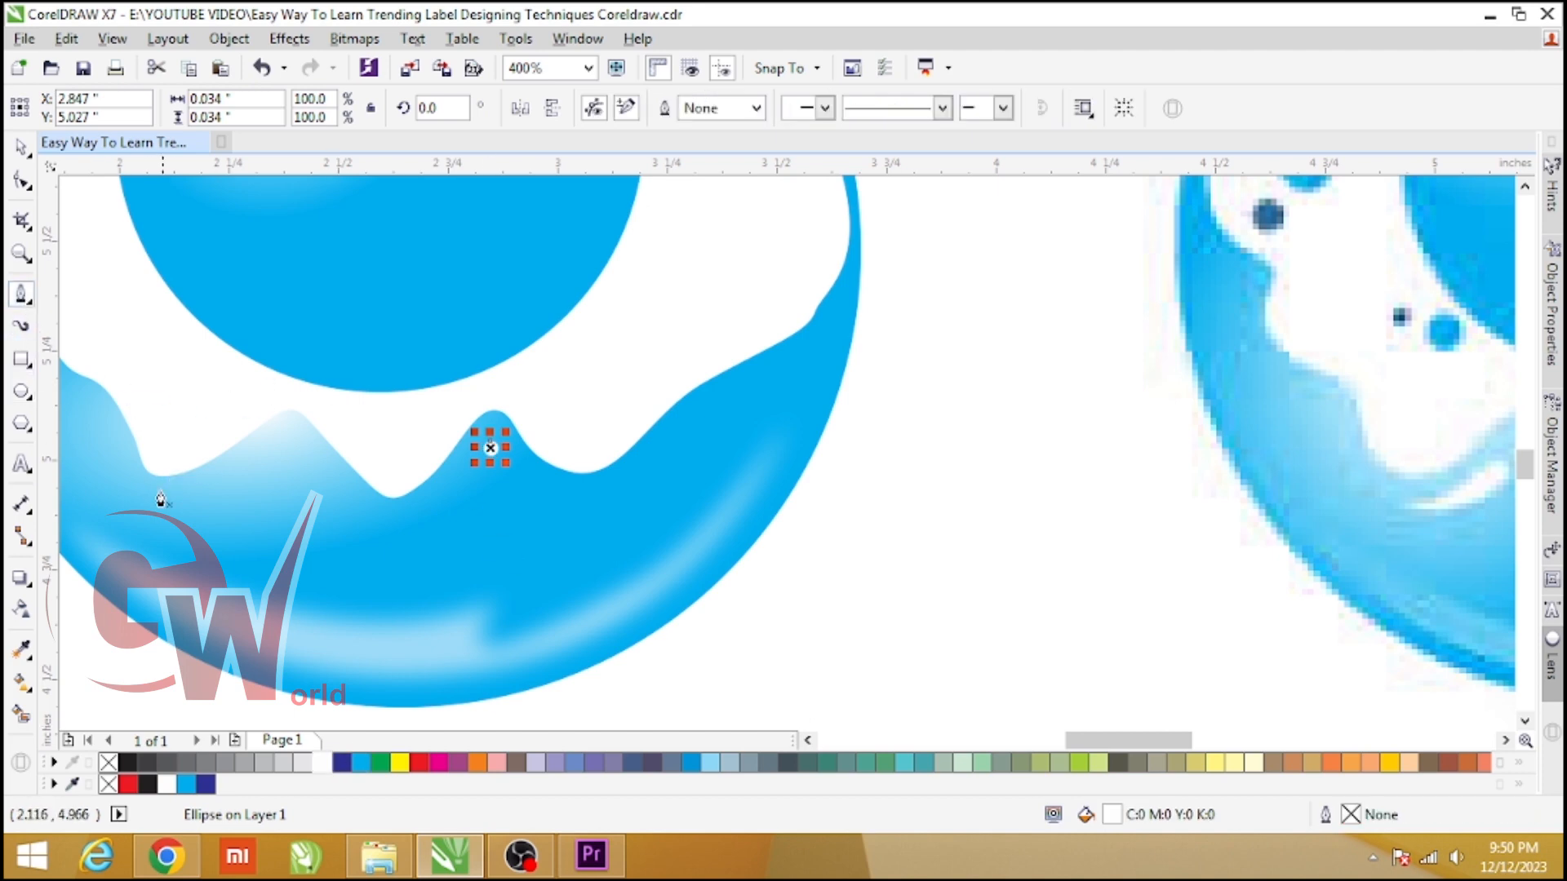
{"action": "left_click", "coordinate": [140, 495]}
{"action": "left_click_drag", "start_coordinate": [272, 466], "coordinate": [312, 425]}
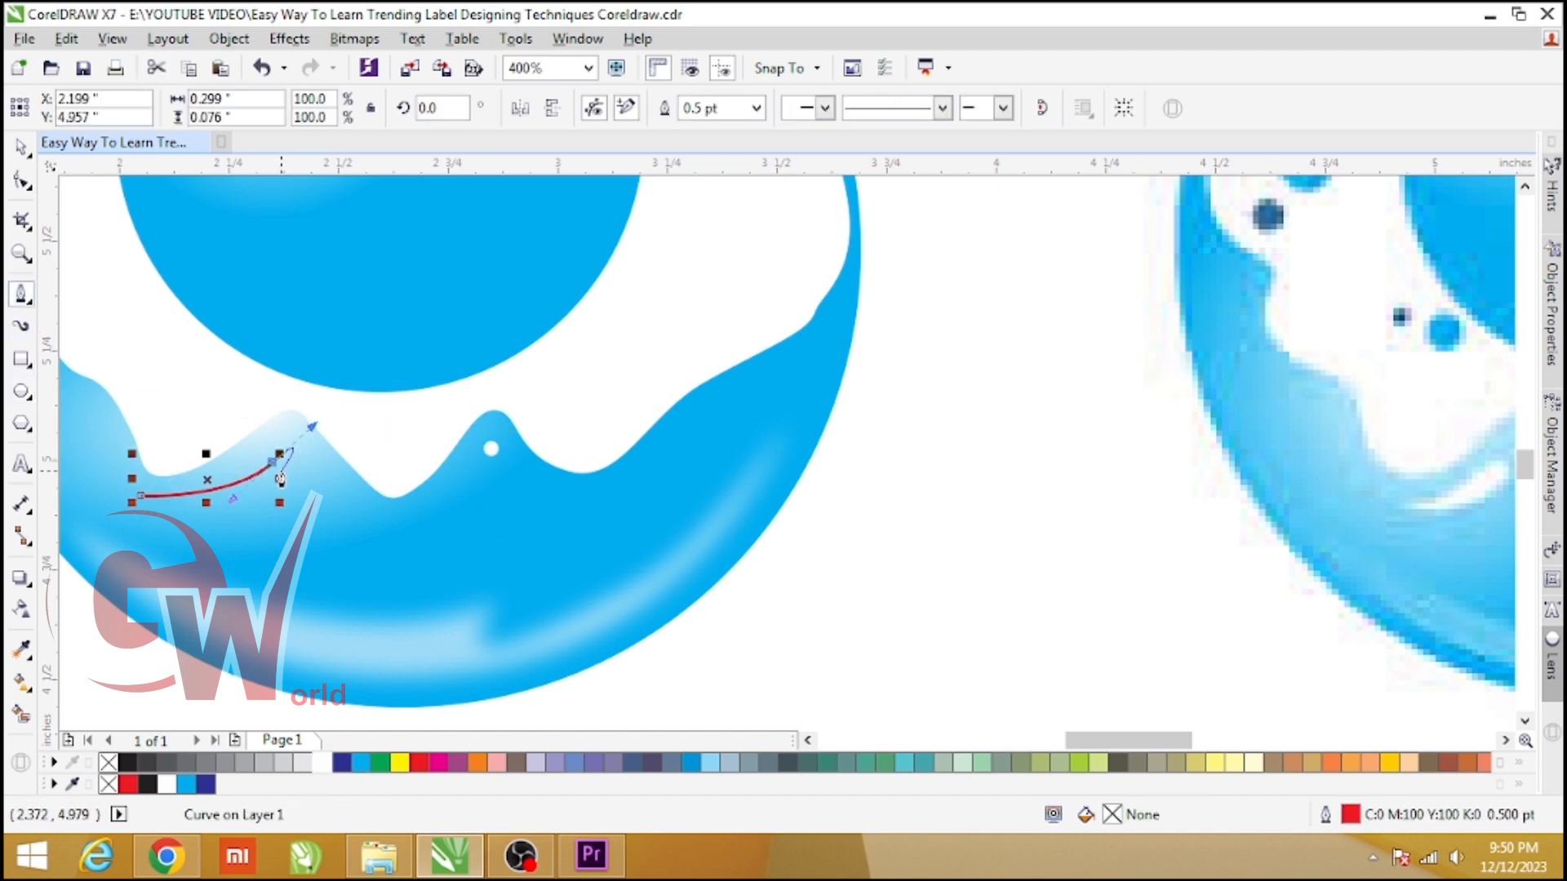
{"action": "left_click", "coordinate": [295, 484]}
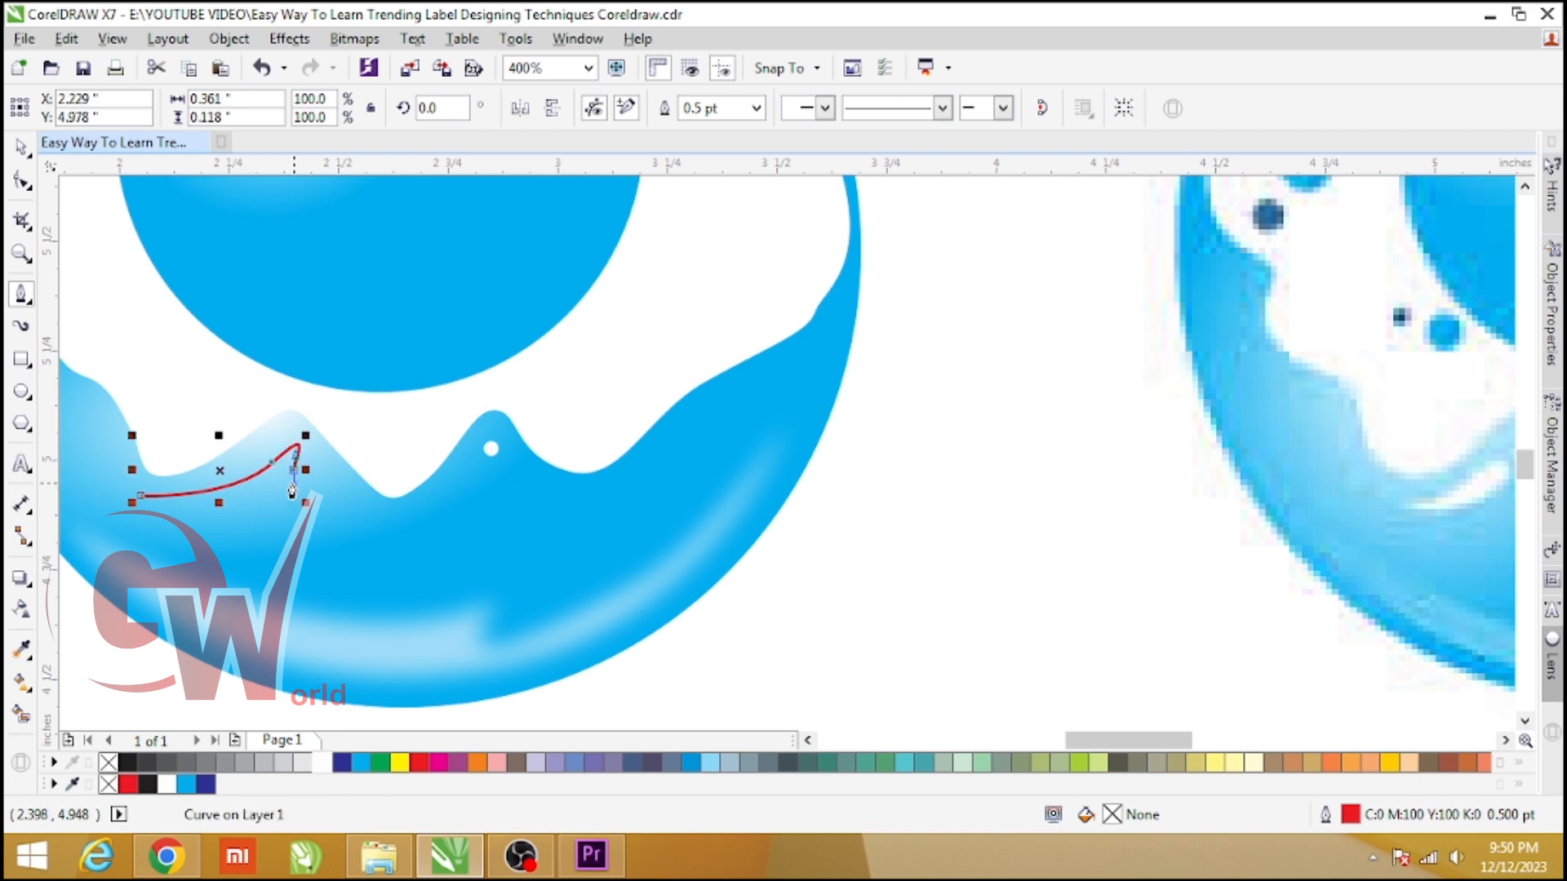
{"action": "key", "text": "ctrl+z"}
{"action": "scroll", "coordinate": [273, 472], "scroll_direction": "up", "scroll_amount": 2}
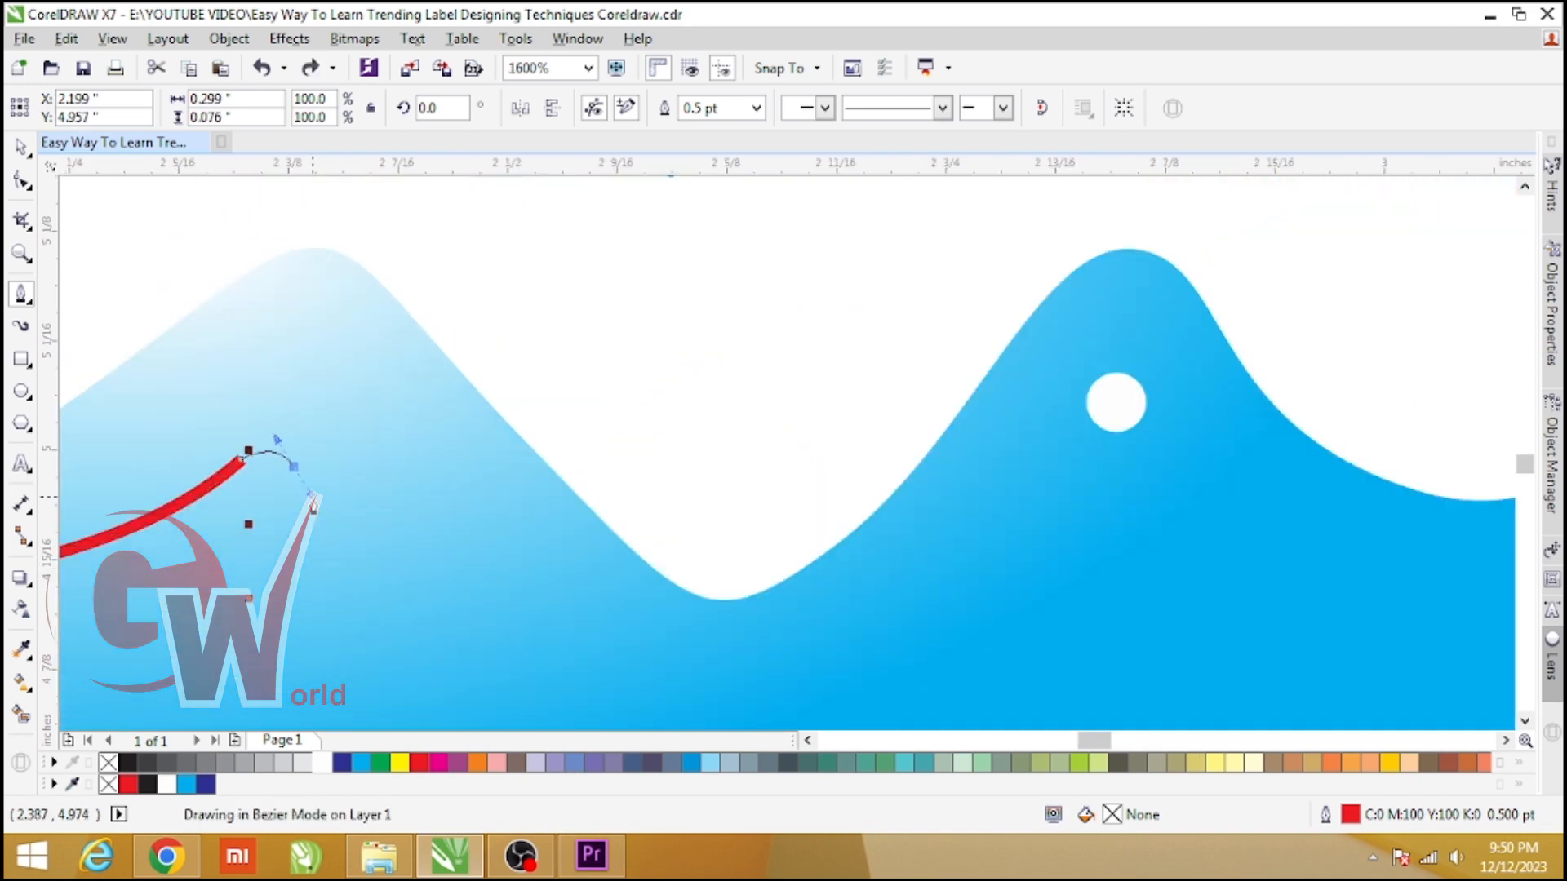
{"action": "left_click_drag", "start_coordinate": [292, 465], "coordinate": [200, 541]}
{"action": "scroll", "coordinate": [334, 544], "scroll_direction": "down", "scroll_amount": 2}
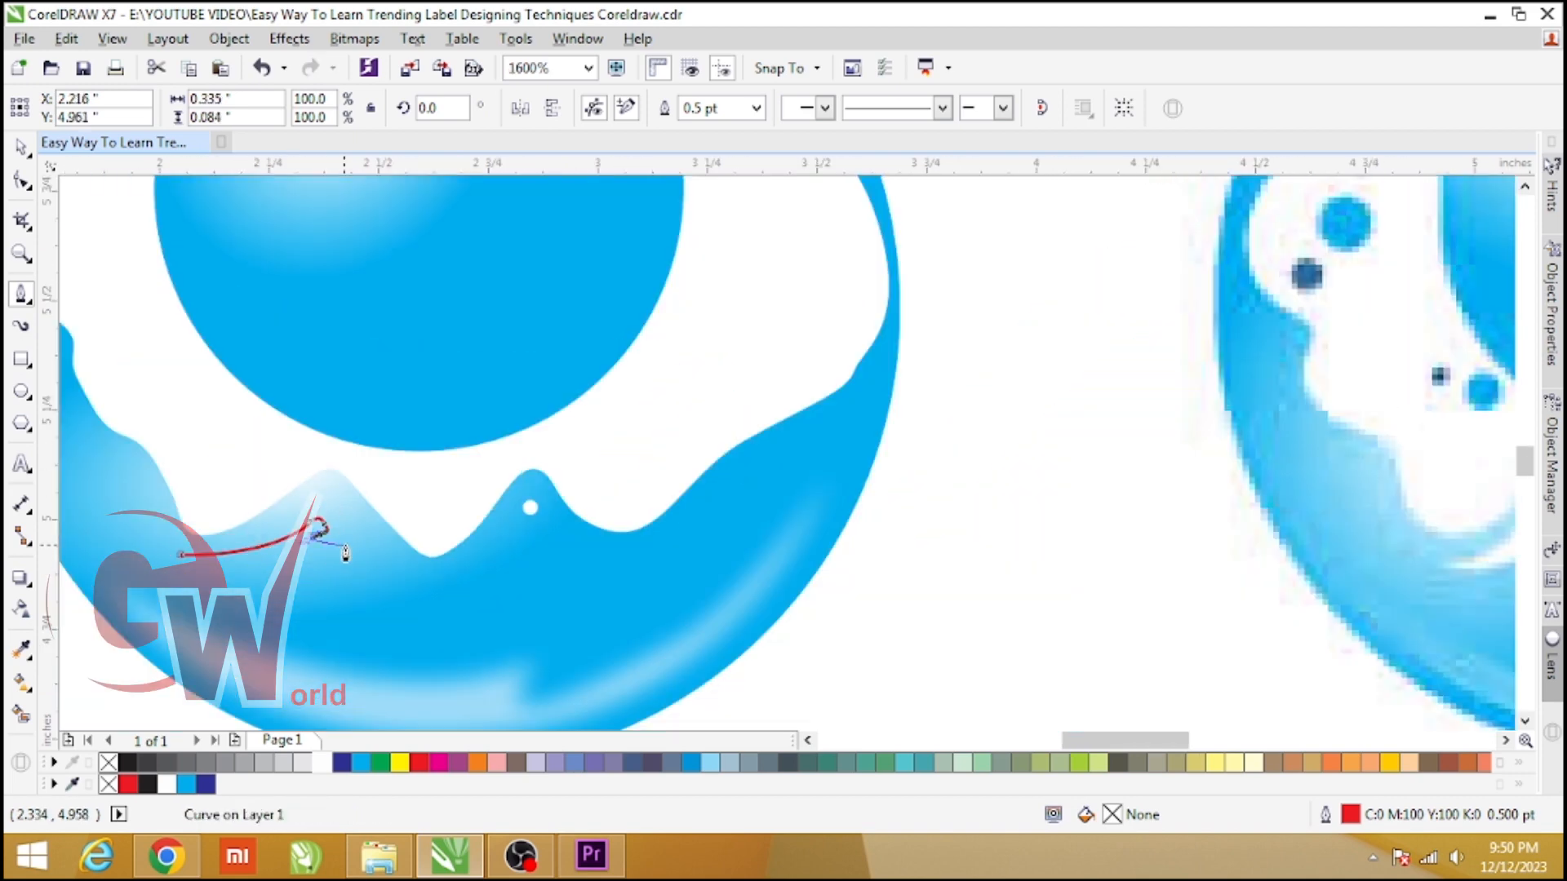
{"action": "left_click", "coordinate": [180, 558]}
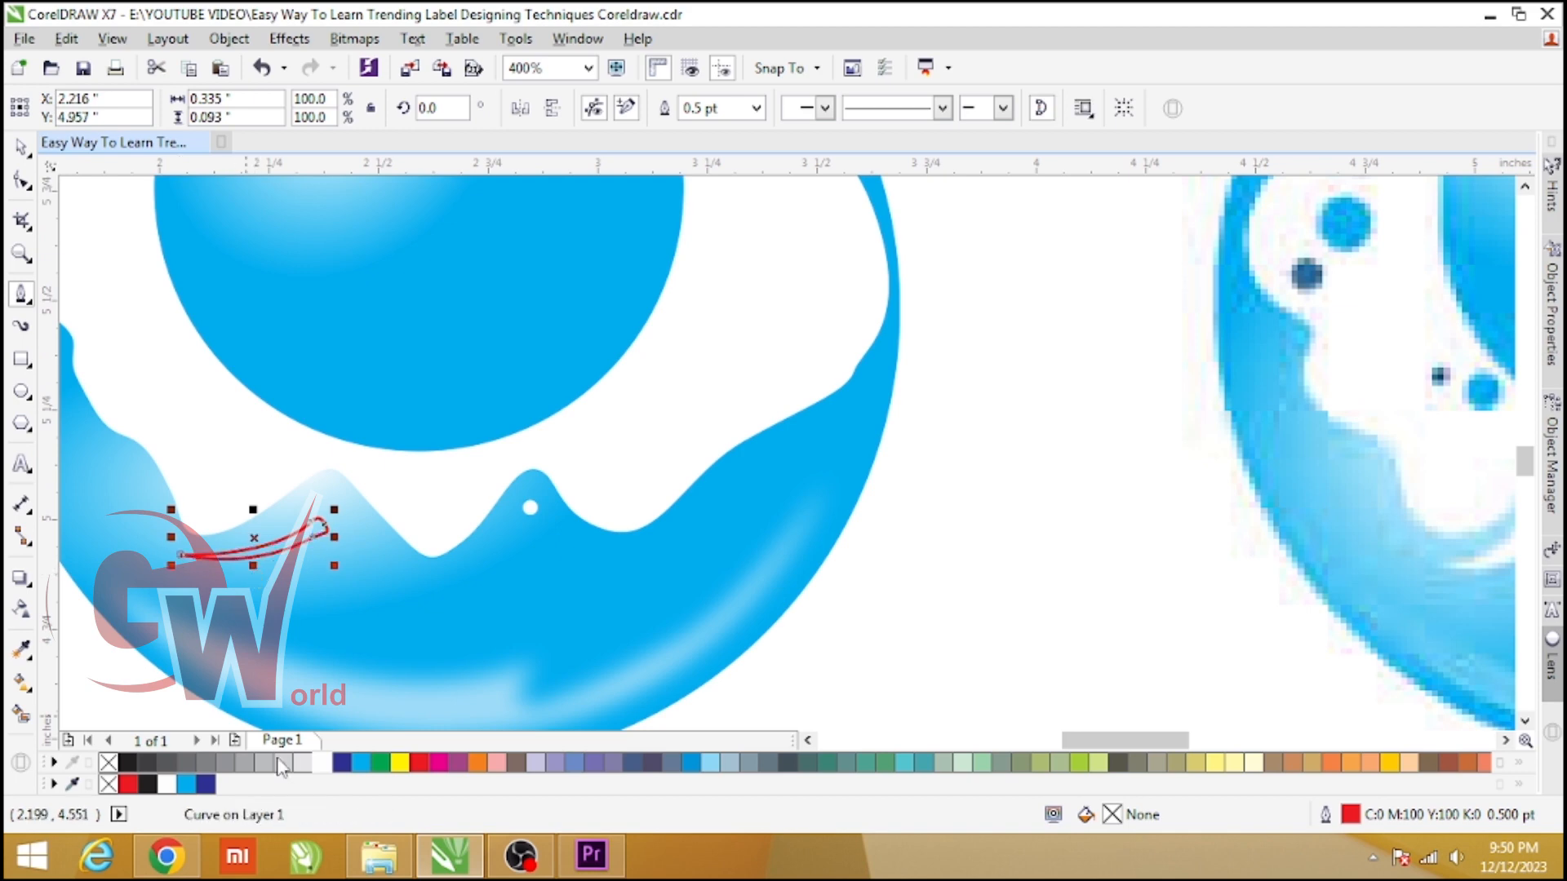
Fill the streak with white, remove its outline and add a slight cyan tint
{"action": "left_click", "coordinate": [323, 763]}
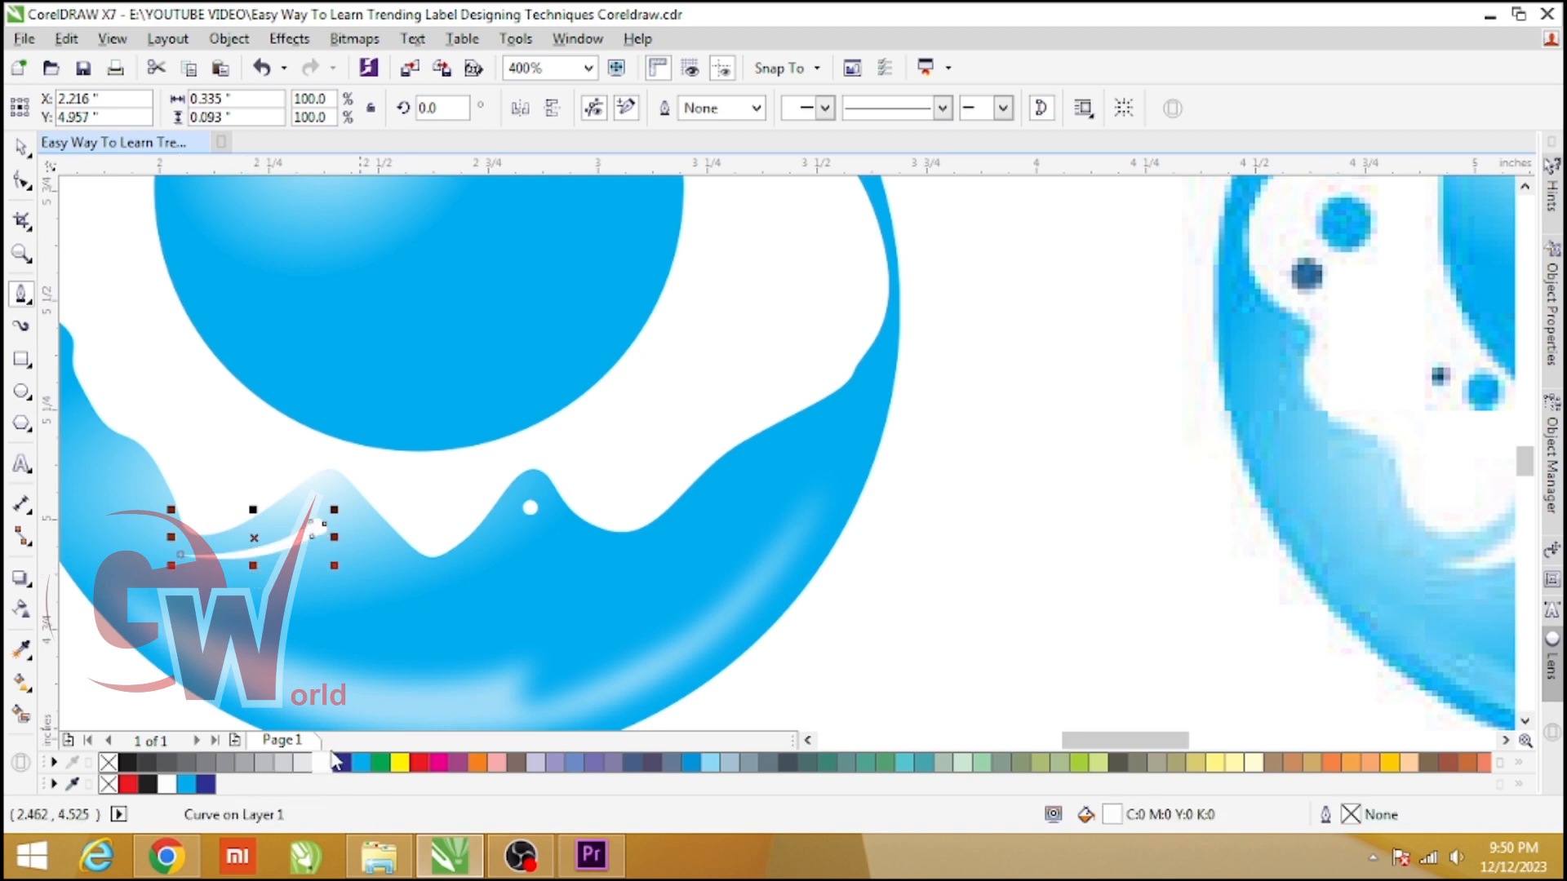
{"action": "left_click", "coordinate": [357, 763], "text": "ctrl"}
{"action": "left_click", "coordinate": [358, 762], "text": "ctrl"}
{"action": "key", "text": "space"}
Delete the splash reference image beside the finished drawing
{"action": "scroll", "coordinate": [488, 563], "scroll_direction": "down", "scroll_amount": 2}
{"action": "left_click", "coordinate": [593, 608]}
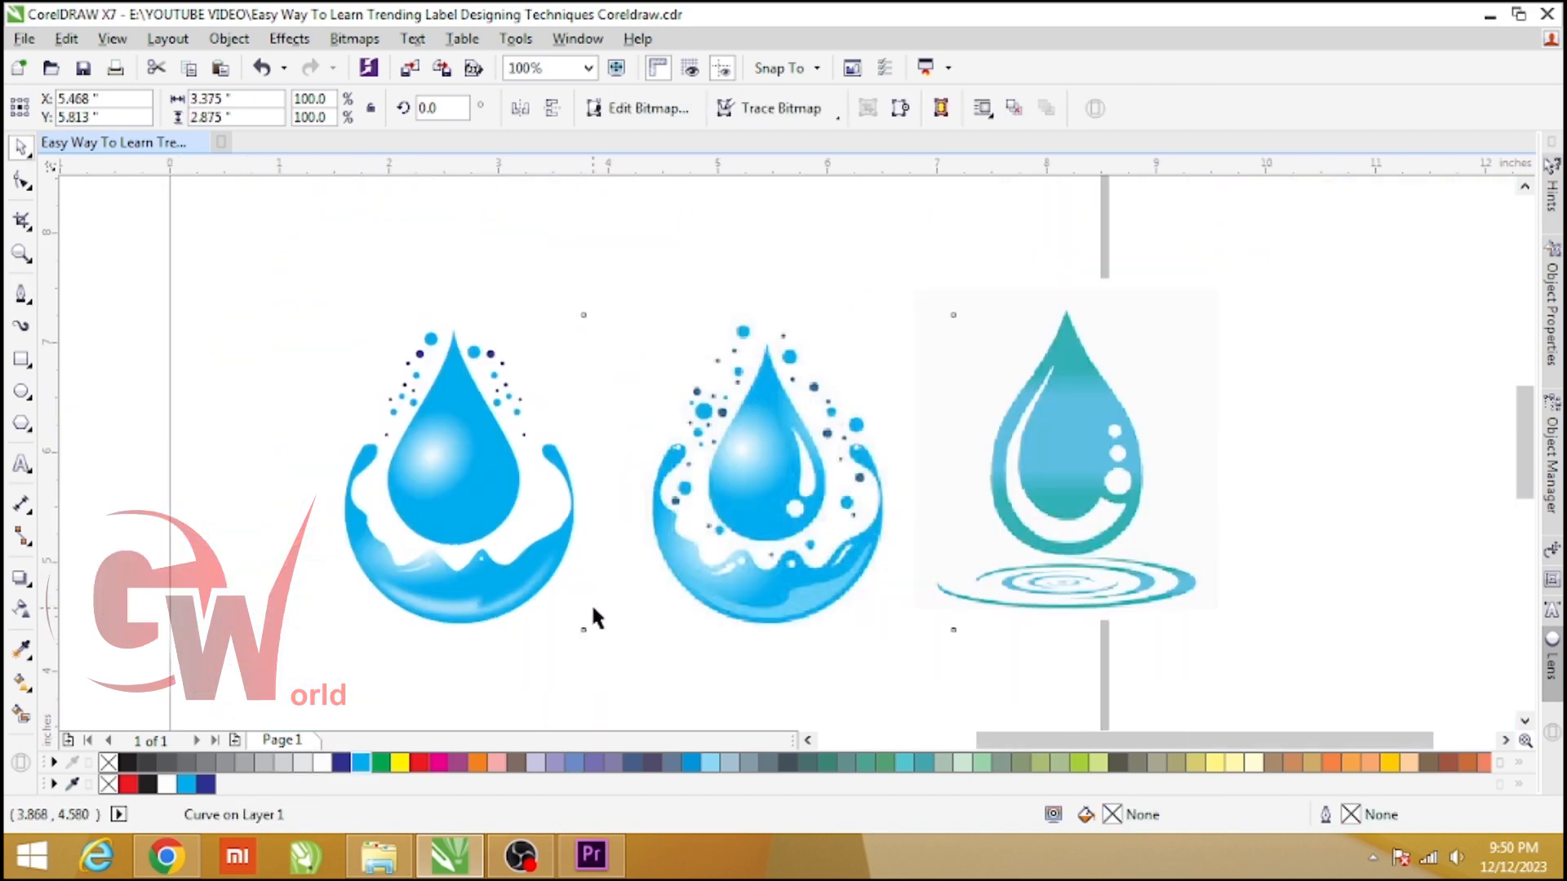
{"action": "scroll", "coordinate": [584, 510], "scroll_direction": "up", "scroll_amount": 2}
{"action": "scroll", "coordinate": [724, 416], "scroll_direction": "down", "scroll_amount": 2}
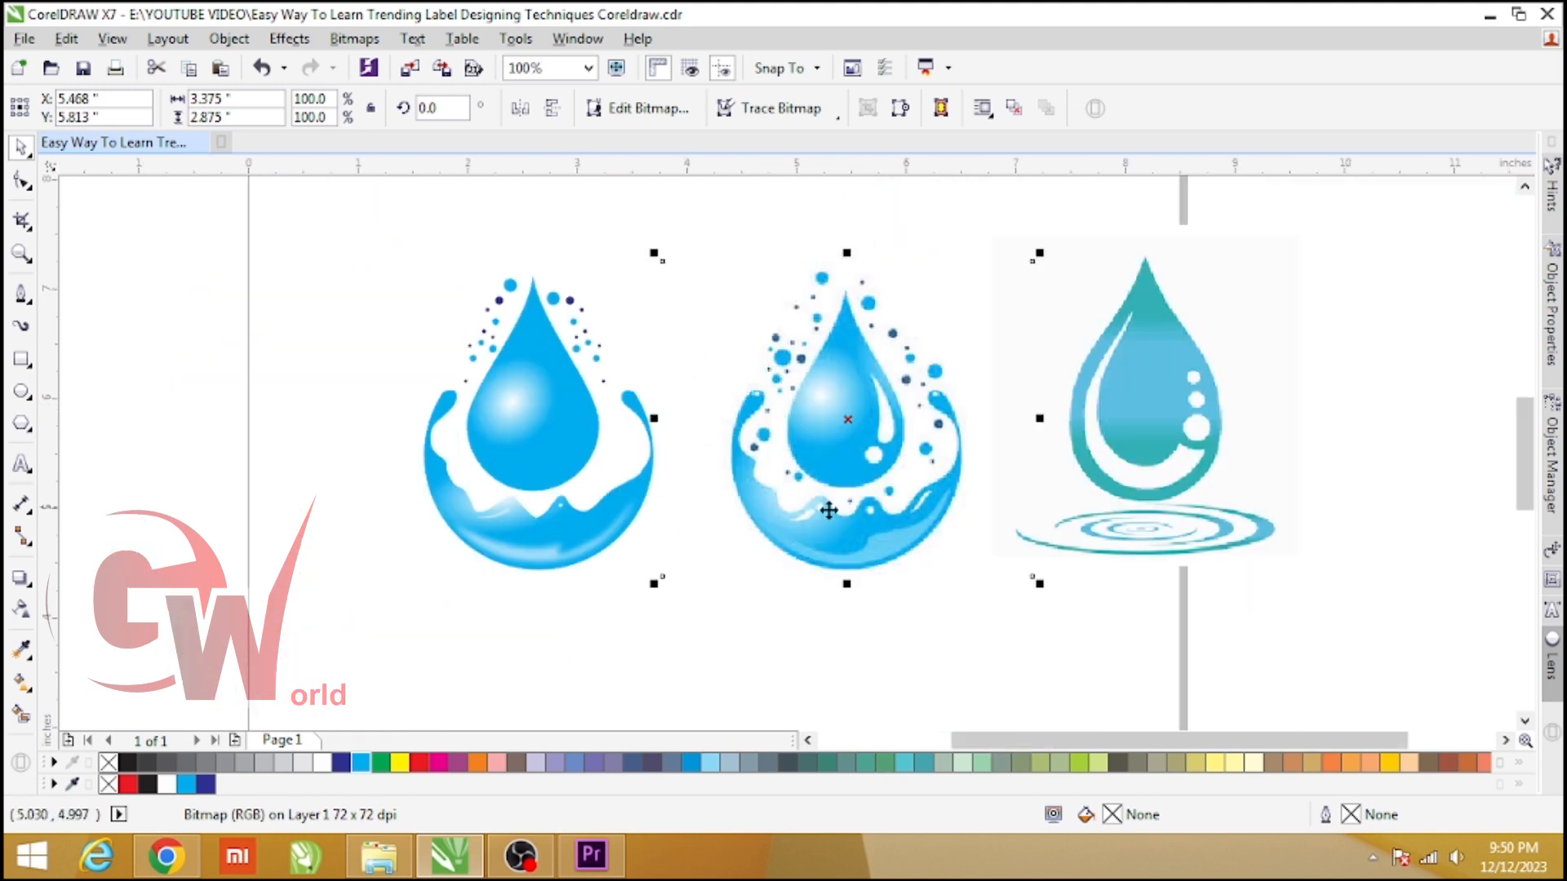
{"action": "left_click_drag", "start_coordinate": [829, 510], "coordinate": [798, 527]}
{"action": "key", "text": "Delete"}
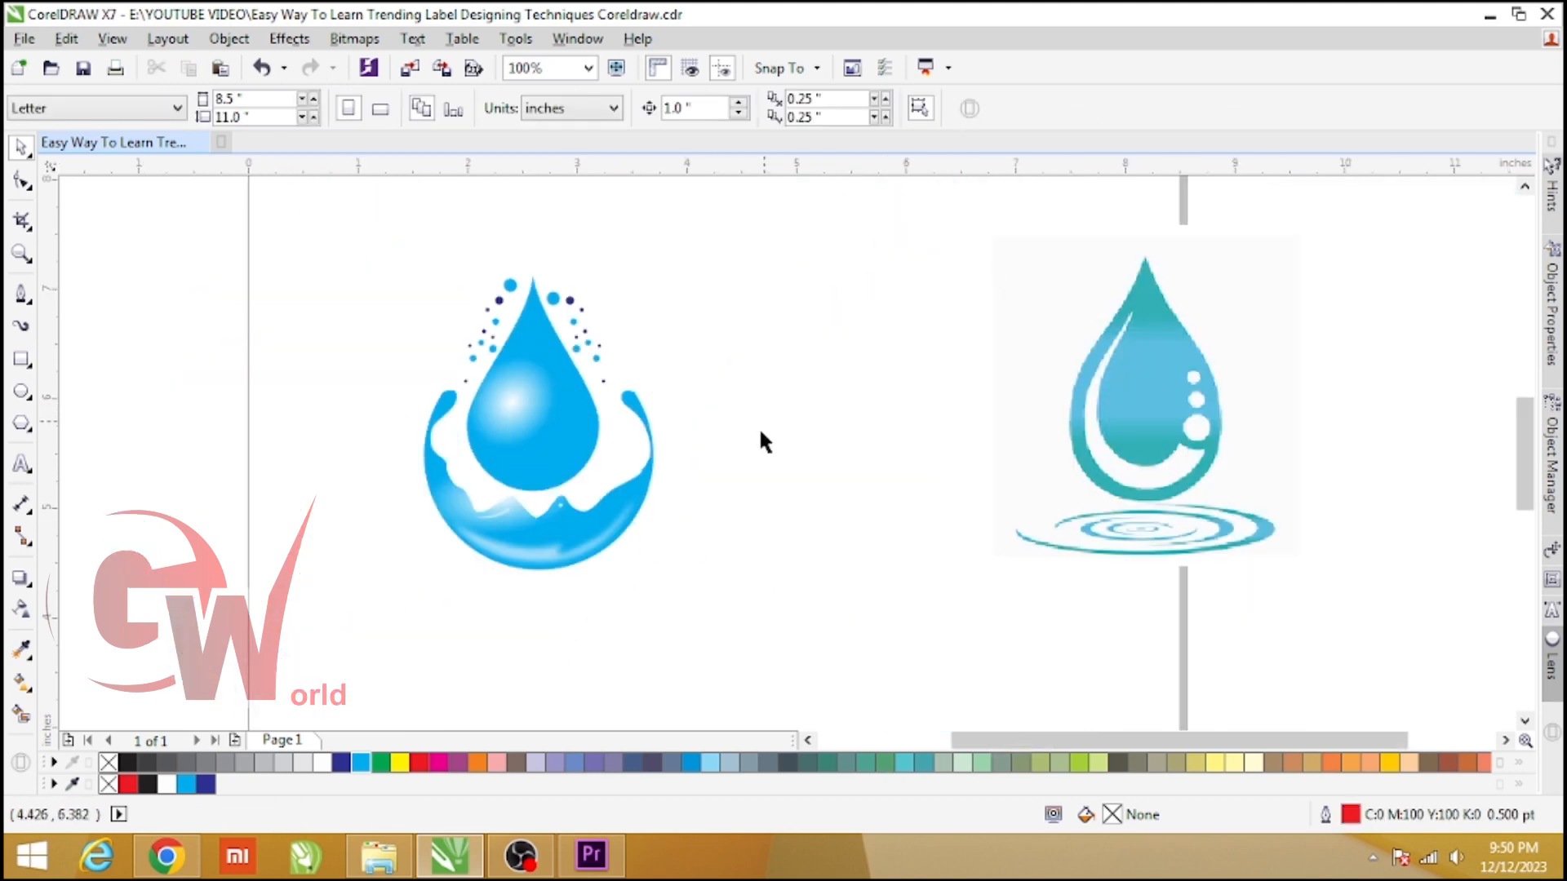
Undo the deletion of the splash reference image
{"action": "key", "text": "ctrl+z"}
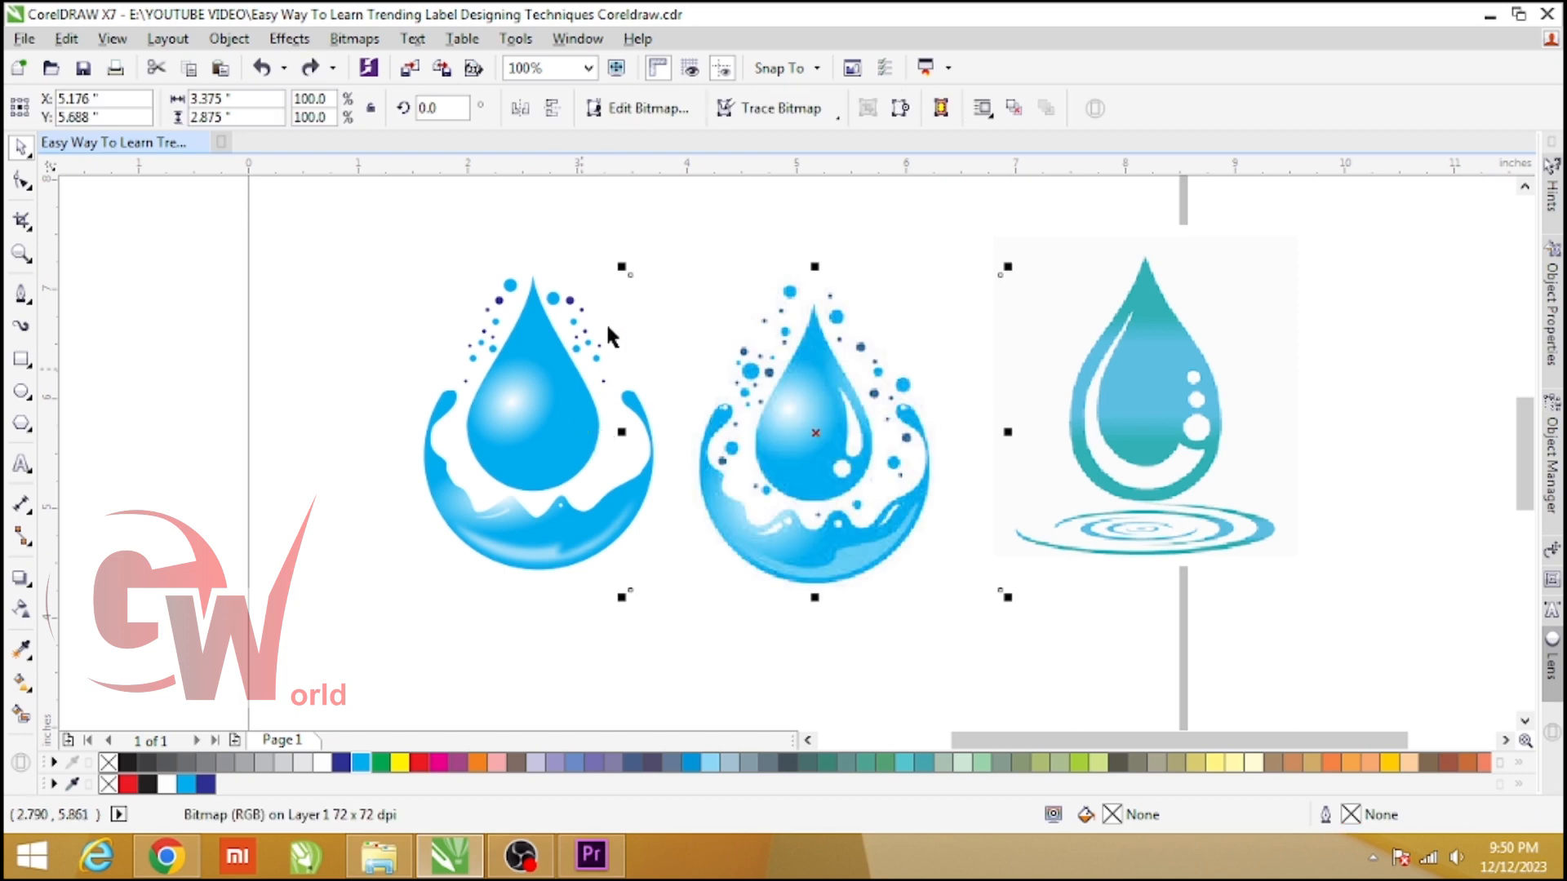
{"action": "key", "text": "Escape"}
{"action": "scroll", "coordinate": [545, 367], "scroll_direction": "up", "scroll_amount": 2}
Draw a closed, tapered, curved streak about 0.275 by 0.538 in inside the right side of the main drop
{"action": "key", "text": "space"}
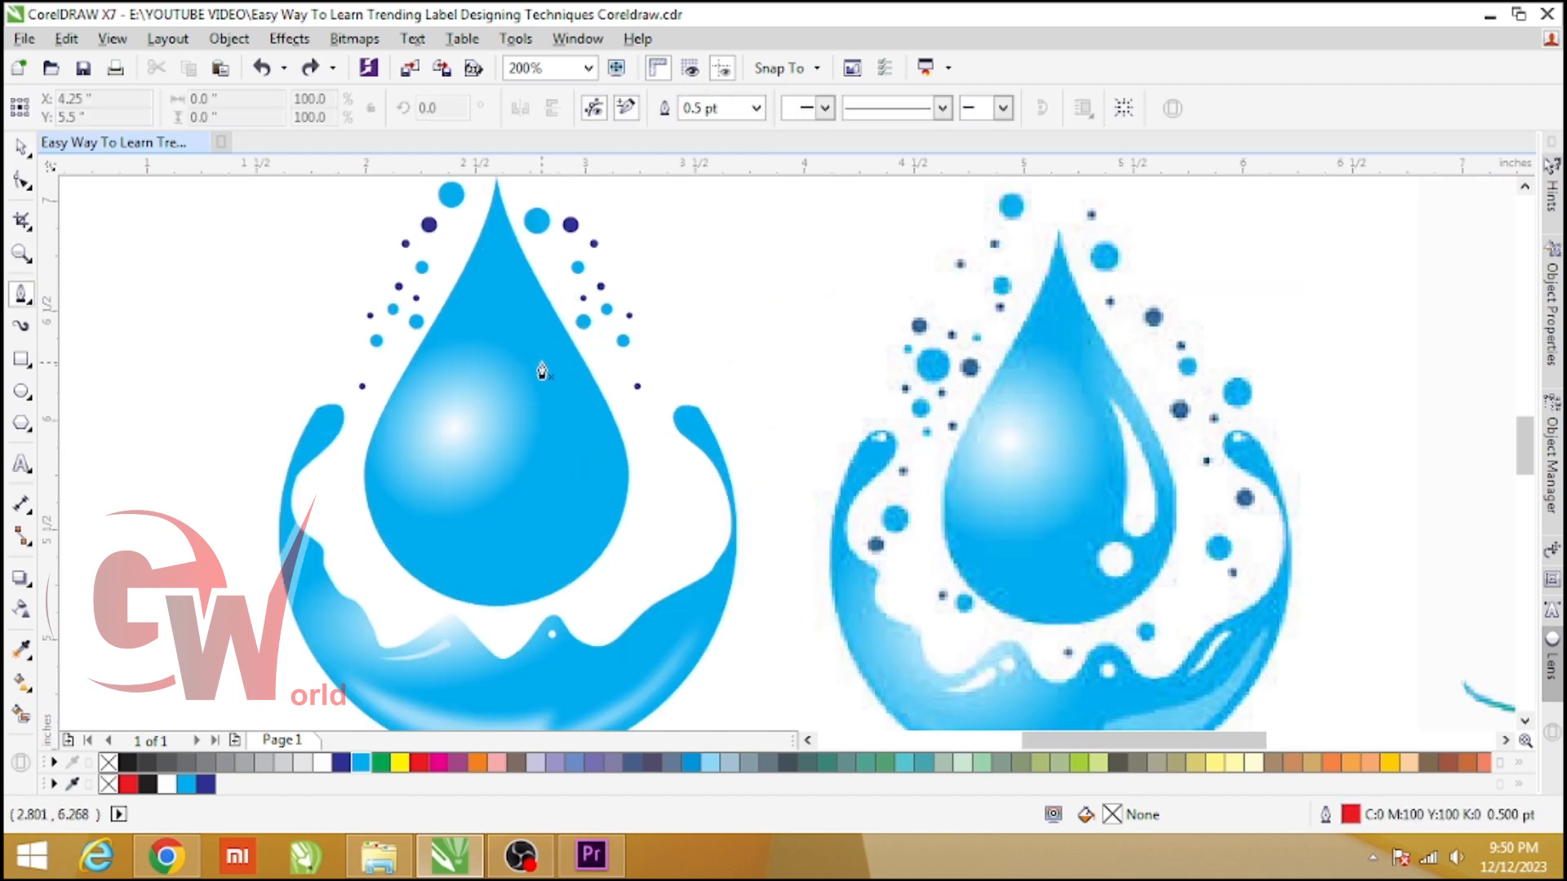
{"action": "left_click_drag", "start_coordinate": [600, 475], "coordinate": [599, 501]}
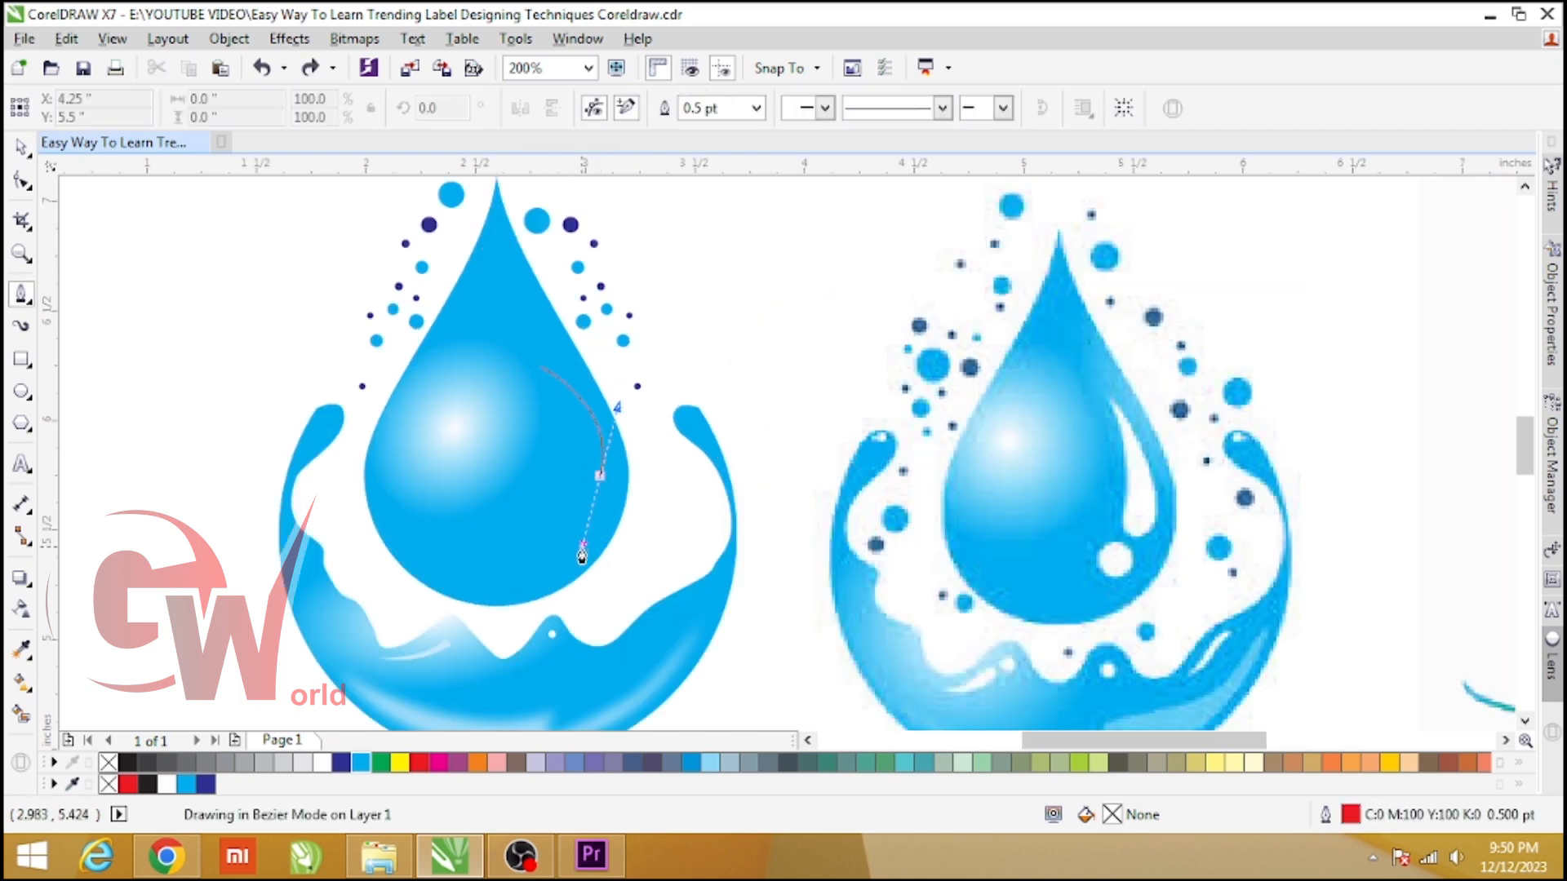
{"action": "left_click_drag", "start_coordinate": [582, 556], "coordinate": [591, 547]}
{"action": "scroll", "coordinate": [591, 547], "scroll_direction": "up", "scroll_amount": 2}
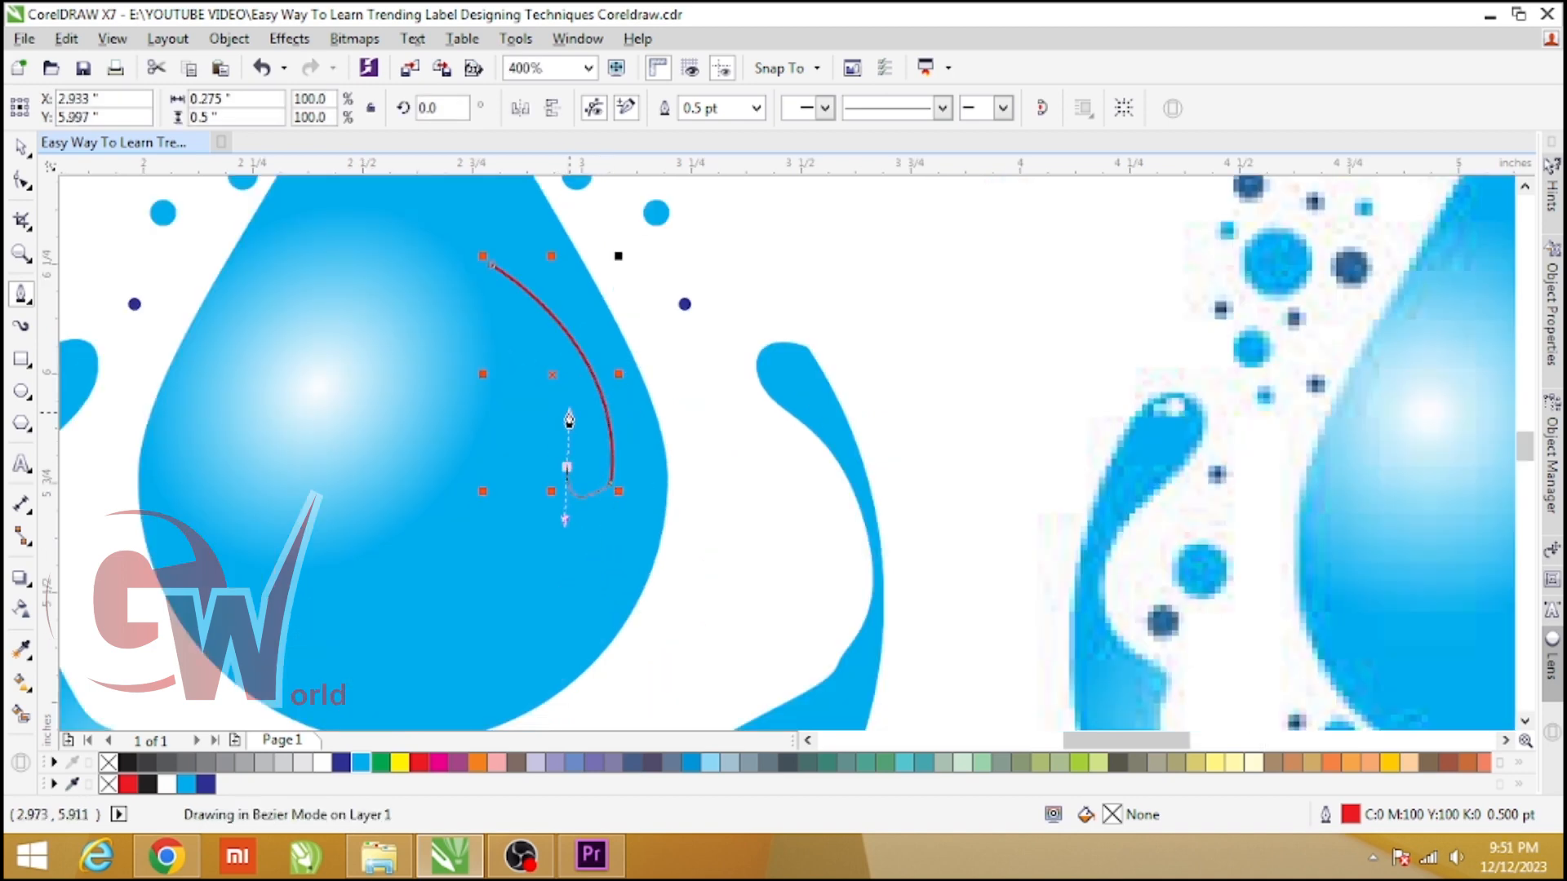
{"action": "left_click_drag", "start_coordinate": [562, 410], "coordinate": [563, 406]}
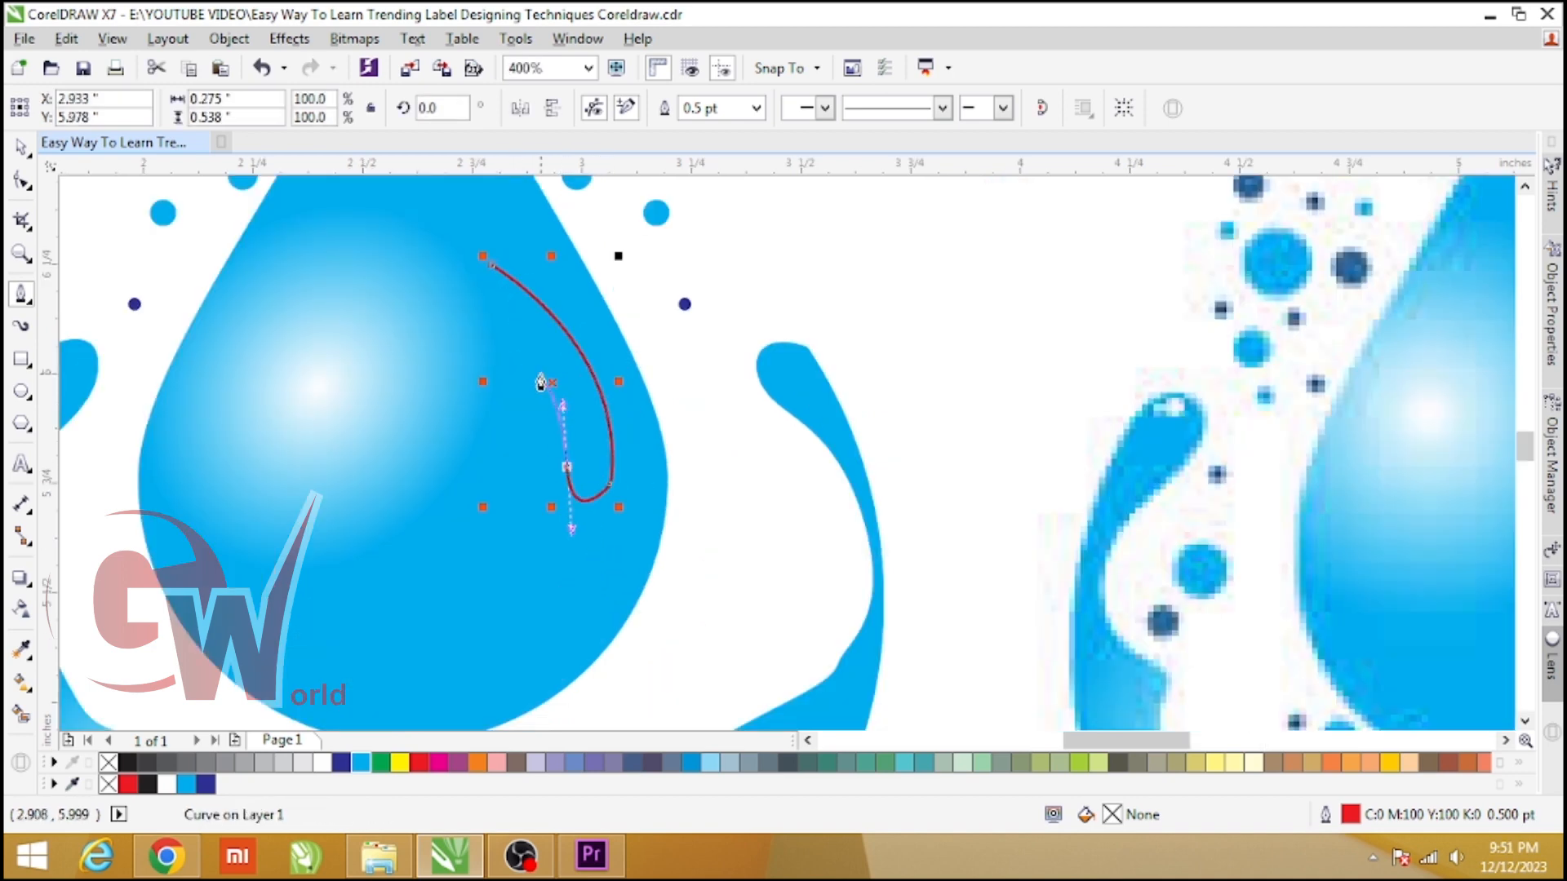
{"action": "left_click_drag", "start_coordinate": [493, 280], "coordinate": [508, 304]}
{"action": "left_click_drag", "start_coordinate": [551, 361], "coordinate": [551, 361]}
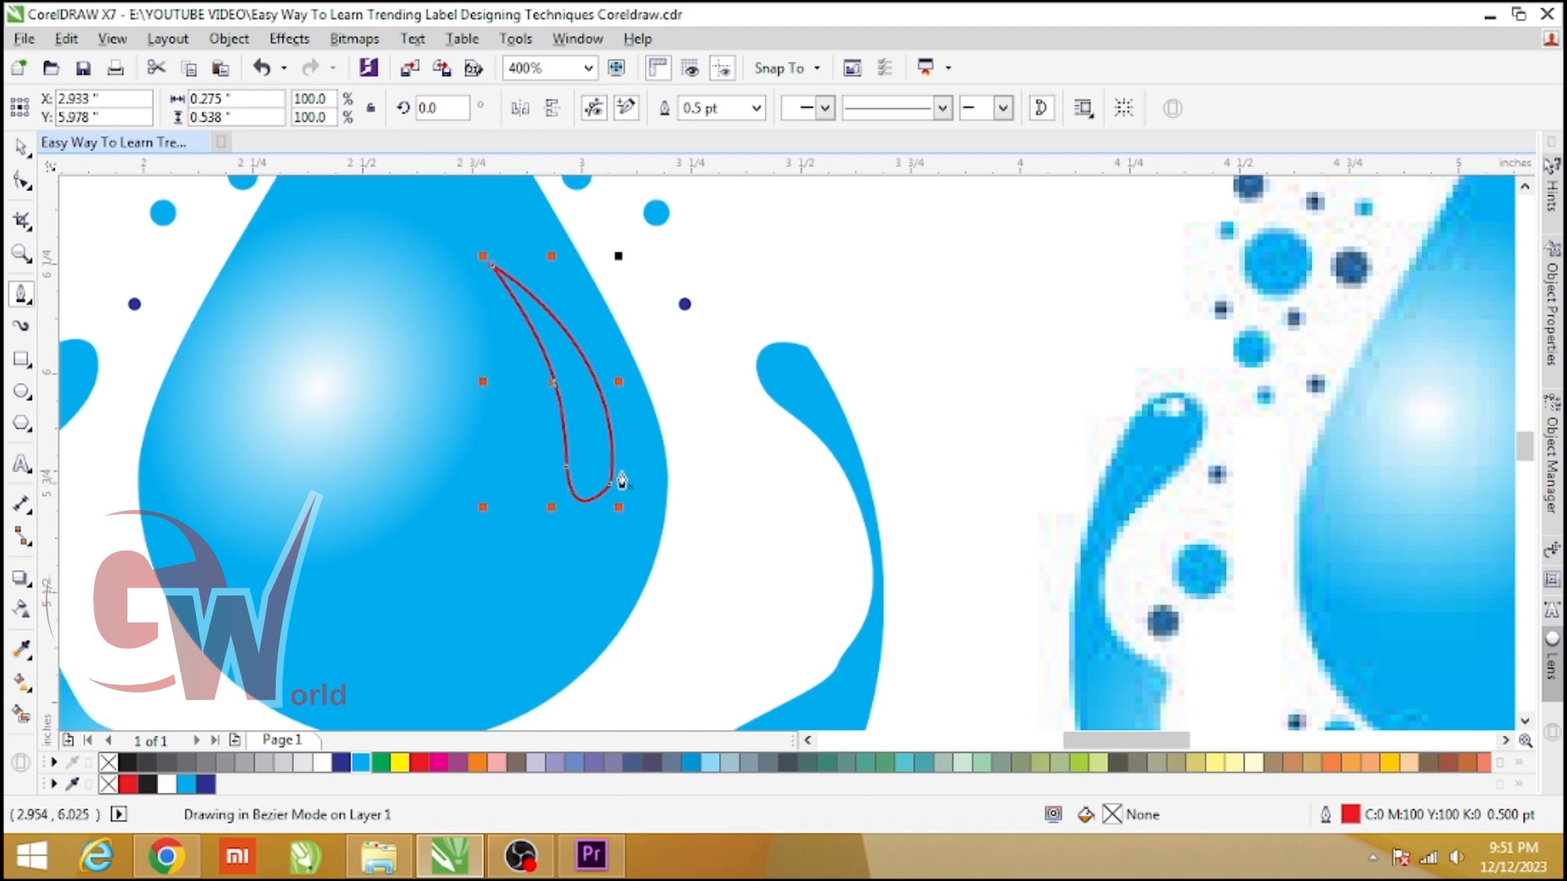
Delete the corner node at the streak's lower right so its wide end becomes smoothly rounded
{"action": "key", "text": "space"}
{"action": "scroll", "coordinate": [583, 493], "scroll_direction": "up", "scroll_amount": 1}
{"action": "key", "text": "F10"}
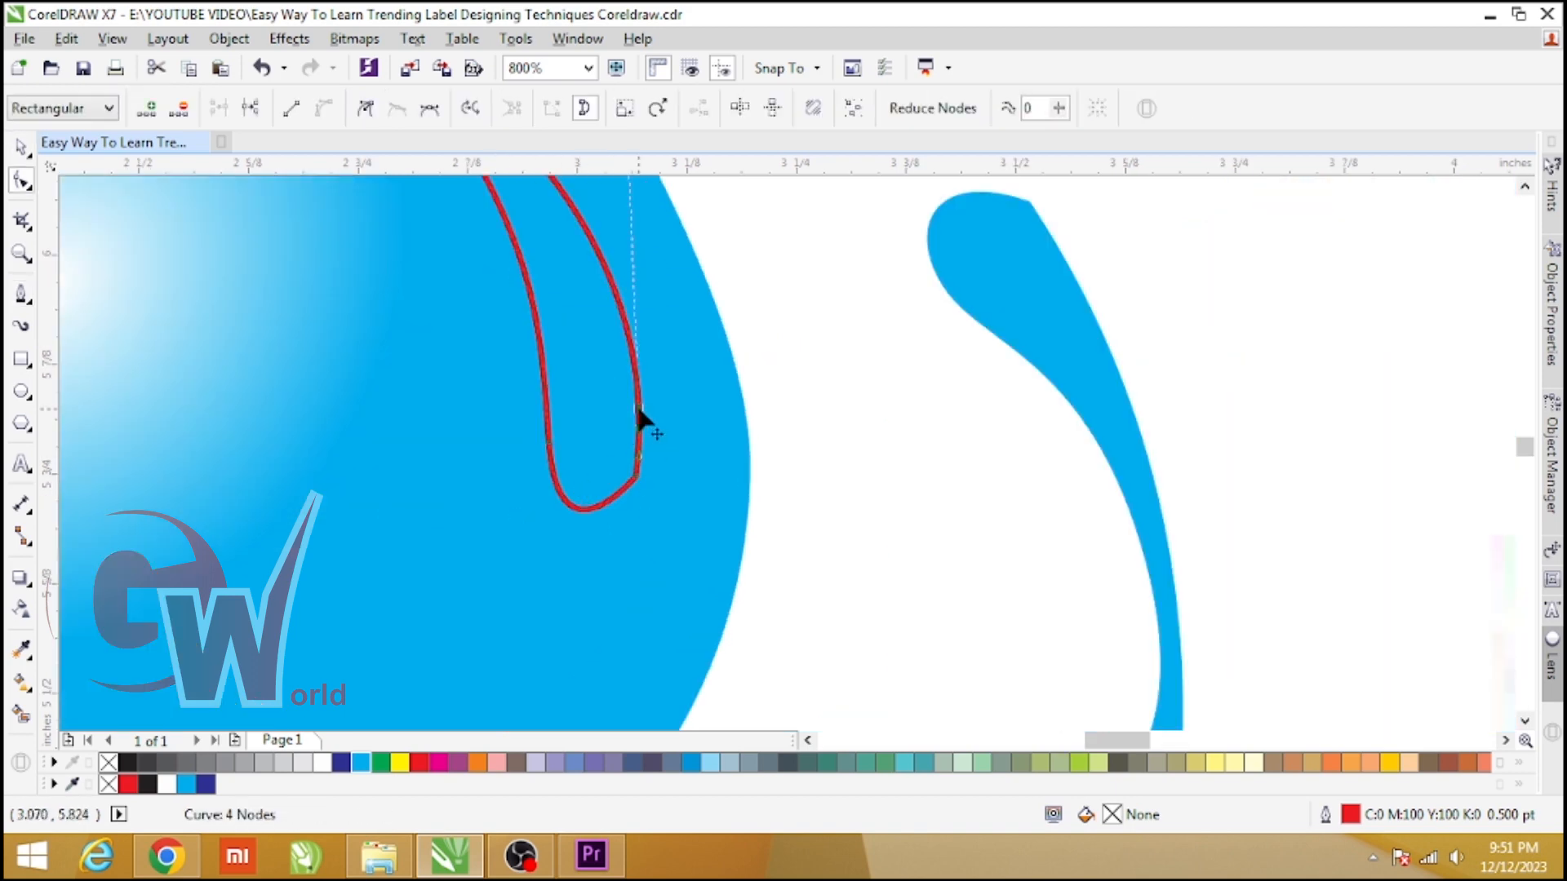
{"action": "key", "text": "Delete"}
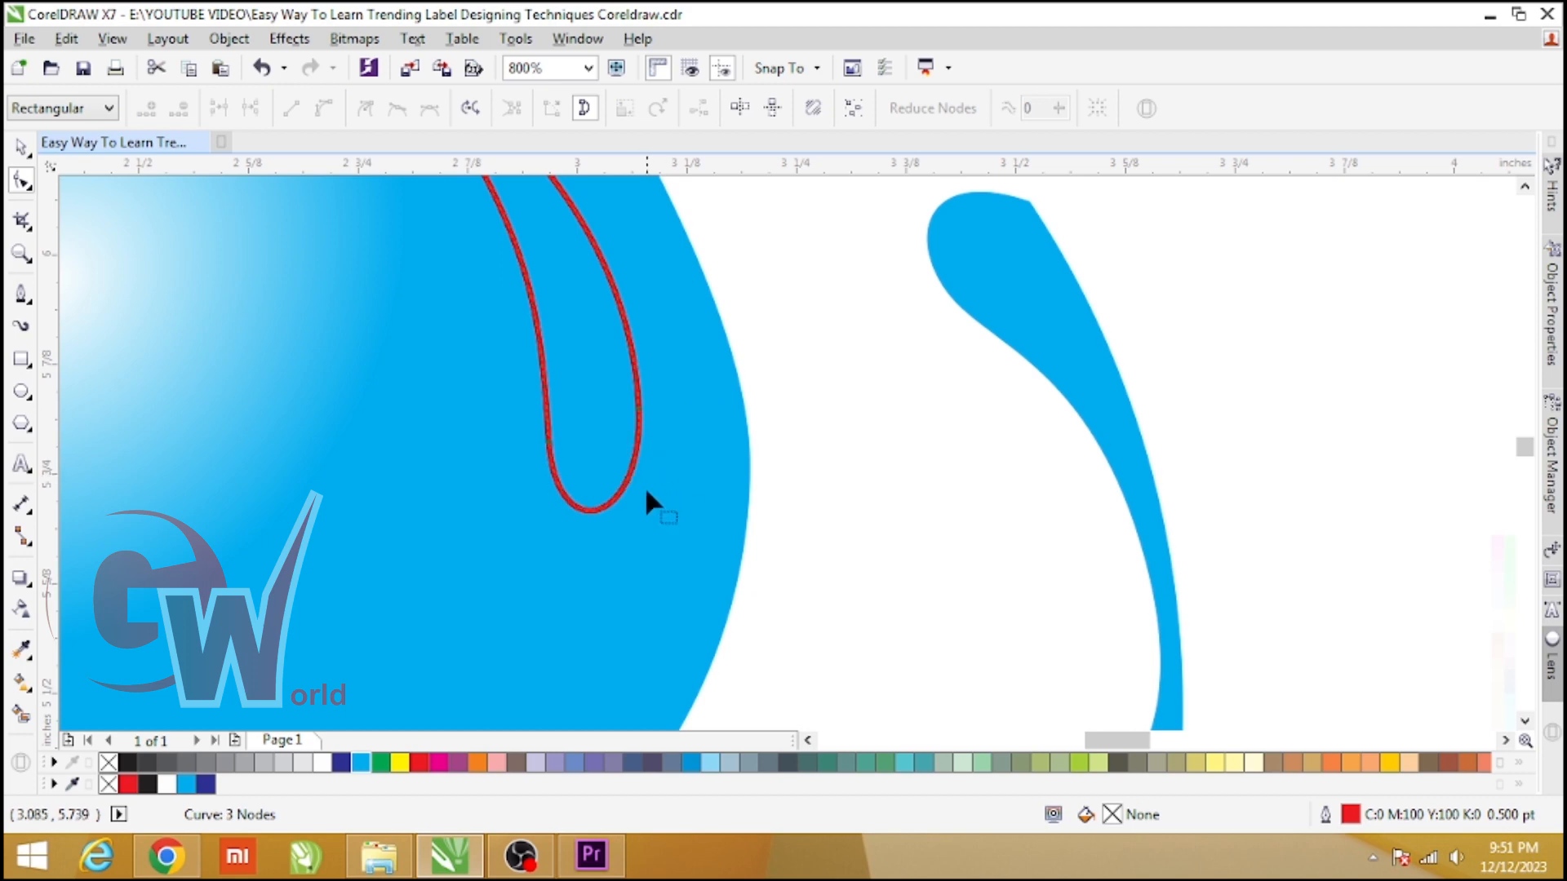
Fill the drop's tapered streak with white and remove its outline
{"action": "scroll", "coordinate": [645, 487], "scroll_direction": "down", "scroll_amount": 1}
{"action": "key", "text": "space"}
{"action": "left_click", "coordinate": [322, 763]}
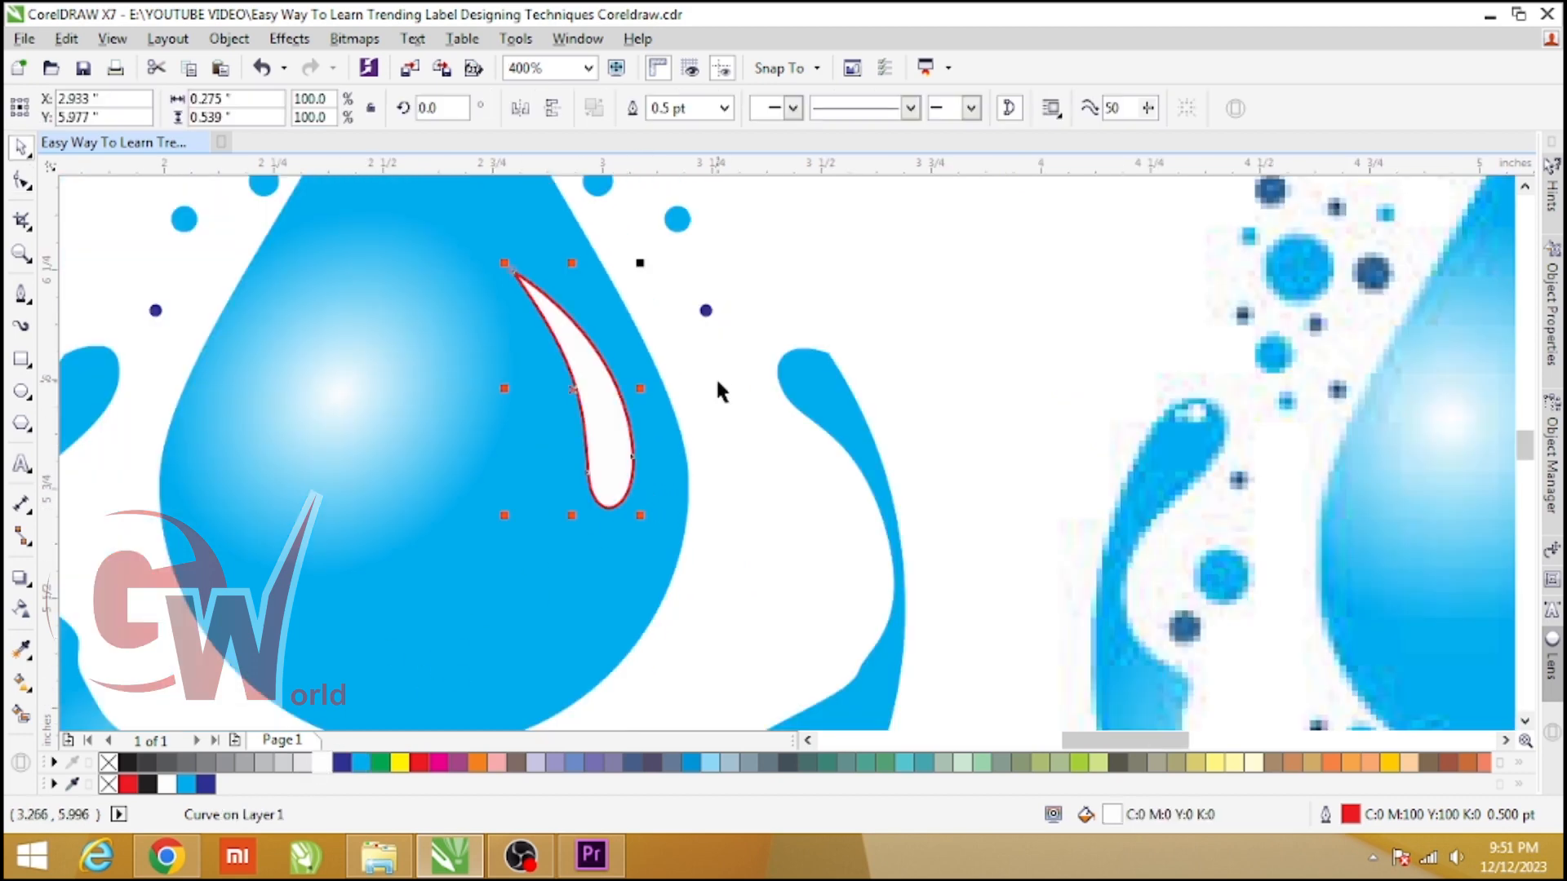
{"action": "key", "text": "F12"}
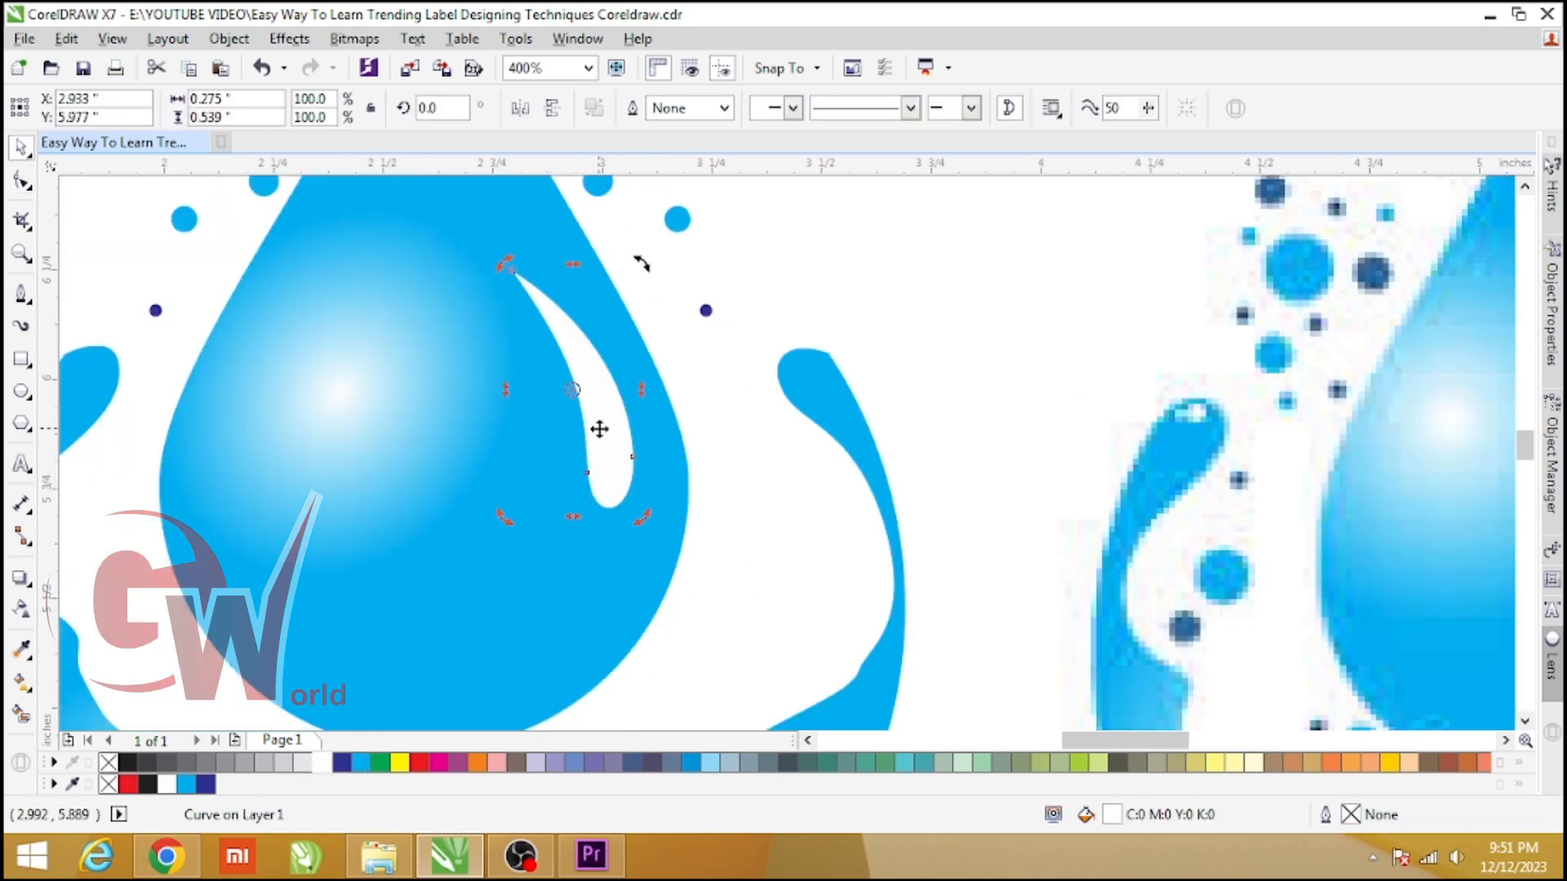
Reshape the white streak's inner edge to make it slimmer, about 0.275 by 0.527 in overall
{"action": "key", "text": "F10"}
{"action": "scroll", "coordinate": [602, 427], "scroll_direction": "up", "scroll_amount": 1}
{"action": "left_click_drag", "start_coordinate": [578, 528], "coordinate": [596, 513]}
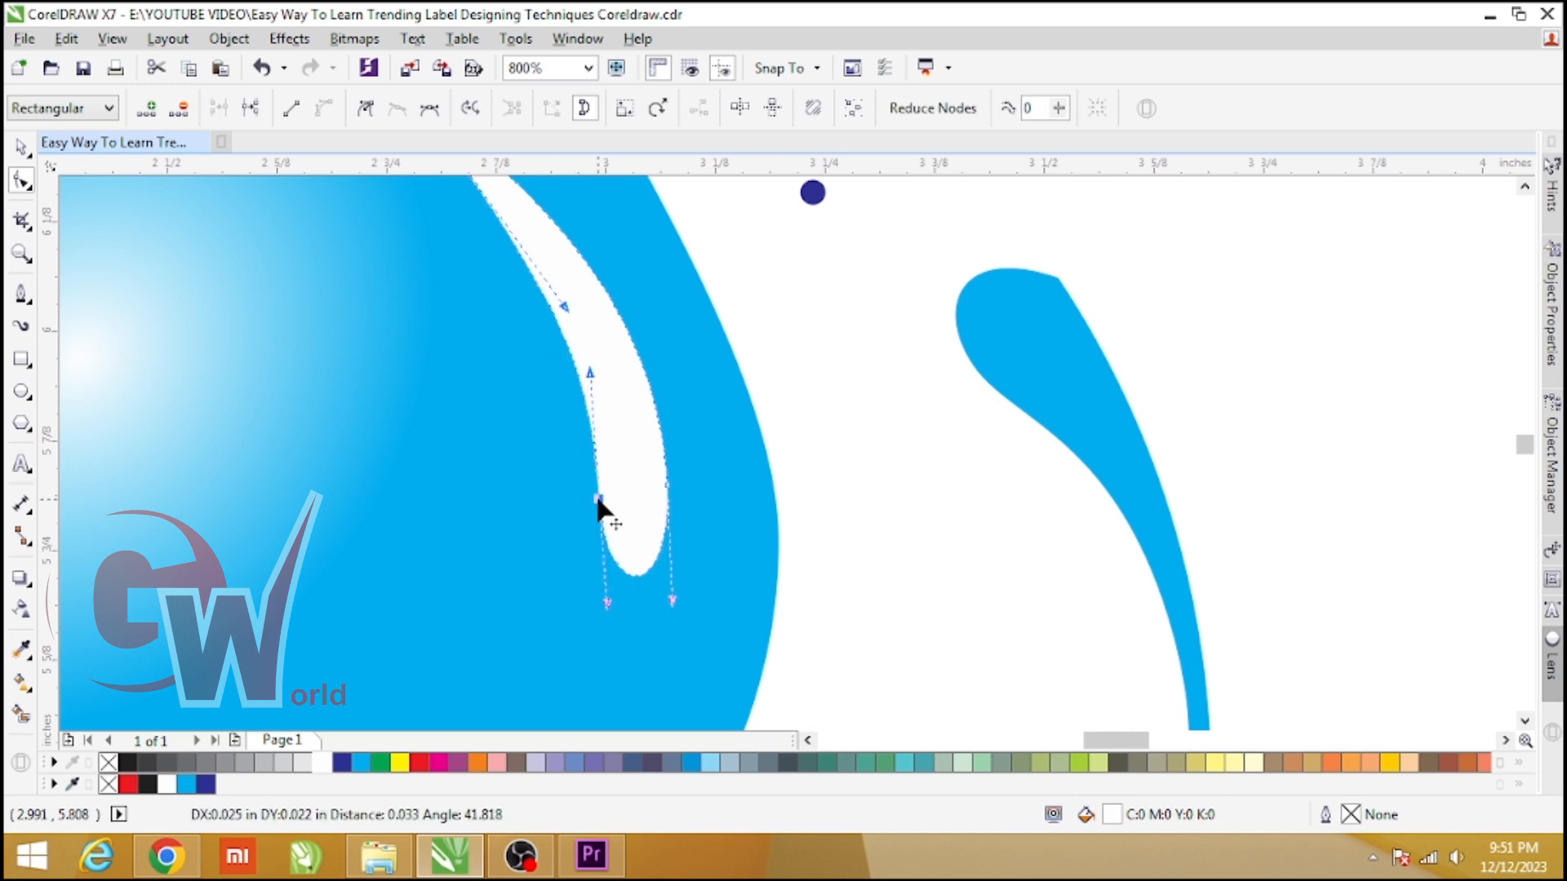
{"action": "scroll", "coordinate": [657, 412], "scroll_direction": "down", "scroll_amount": 1}
{"action": "left_click_drag", "start_coordinate": [608, 355], "coordinate": [621, 334]}
{"action": "key", "text": "space"}
{"action": "left_click", "coordinate": [868, 261]}
{"action": "scroll", "coordinate": [648, 382], "scroll_direction": "down", "scroll_amount": 1}
{"action": "left_click", "coordinate": [647, 382]}
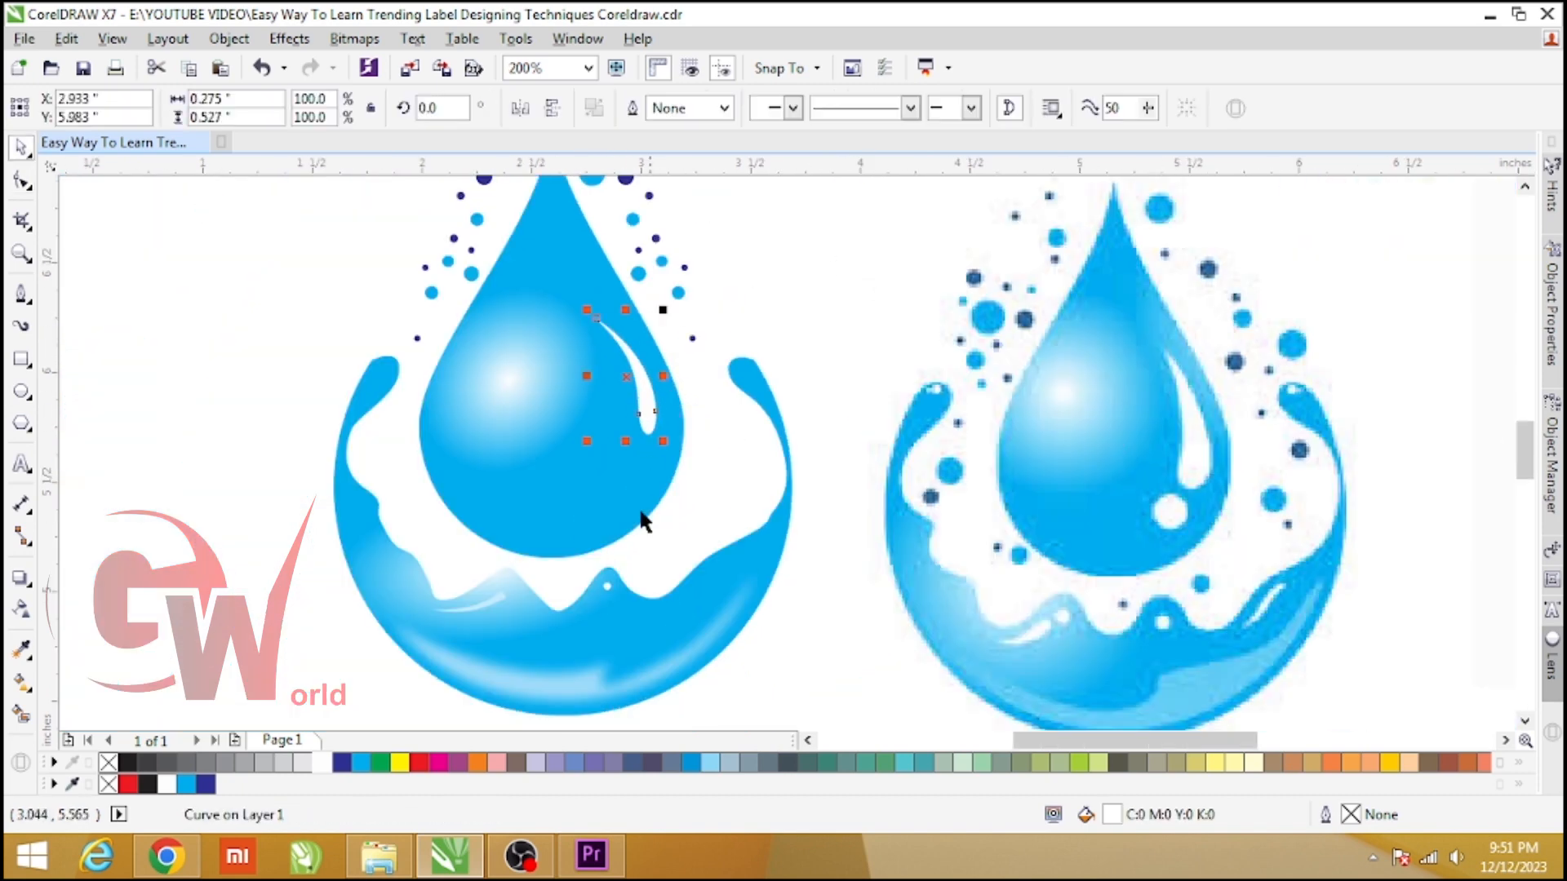
Draw a white, outline-free circle about 0.076 in wide just below the drop's tapered streak
{"action": "left_click", "coordinate": [22, 391]}
{"action": "scroll", "coordinate": [650, 420], "scroll_direction": "up", "scroll_amount": 1}
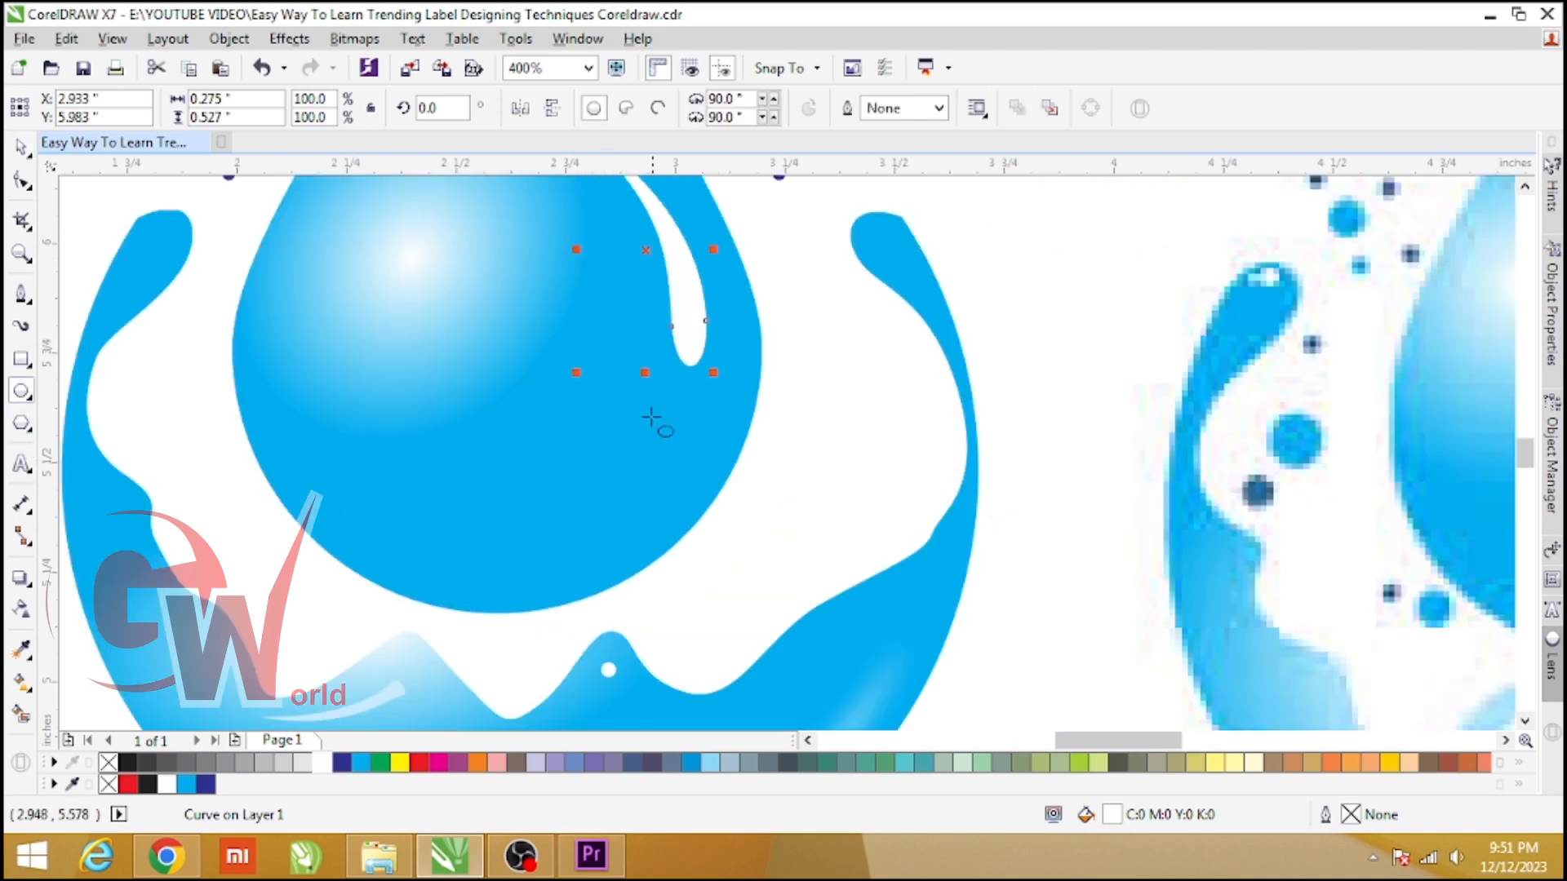
{"action": "left_click_drag", "start_coordinate": [650, 417], "coordinate": [687, 402]}
{"action": "key", "text": "space"}
{"action": "left_click", "coordinate": [320, 762]}
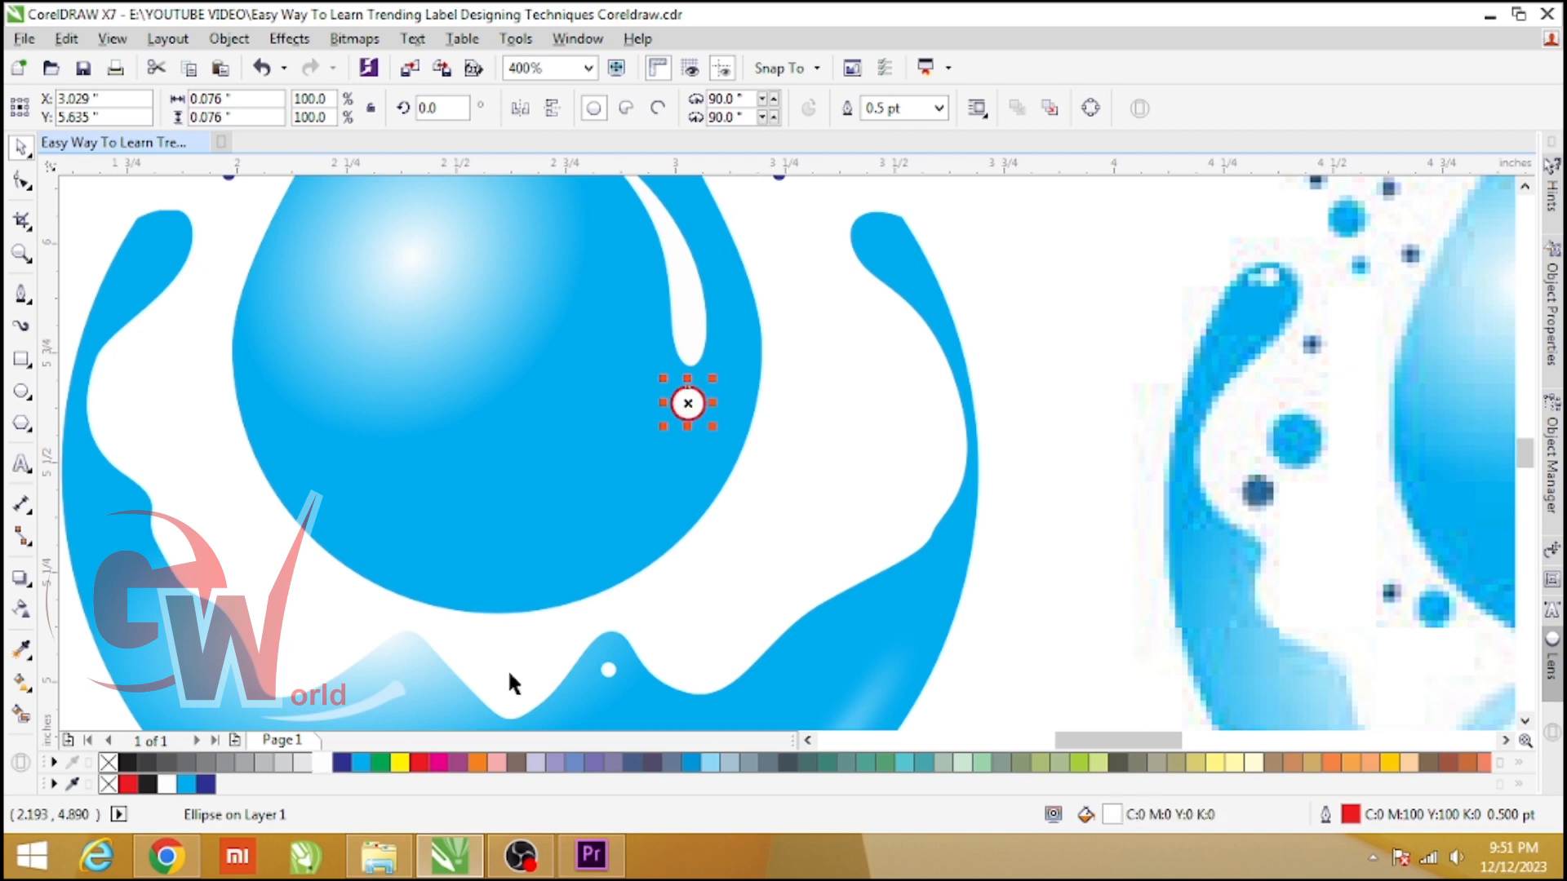
{"action": "right_click", "coordinate": [108, 762]}
Draw a closed crescent about 0.536 by 0.221 in along the drop's lower left edge
{"action": "left_click", "coordinate": [16, 296]}
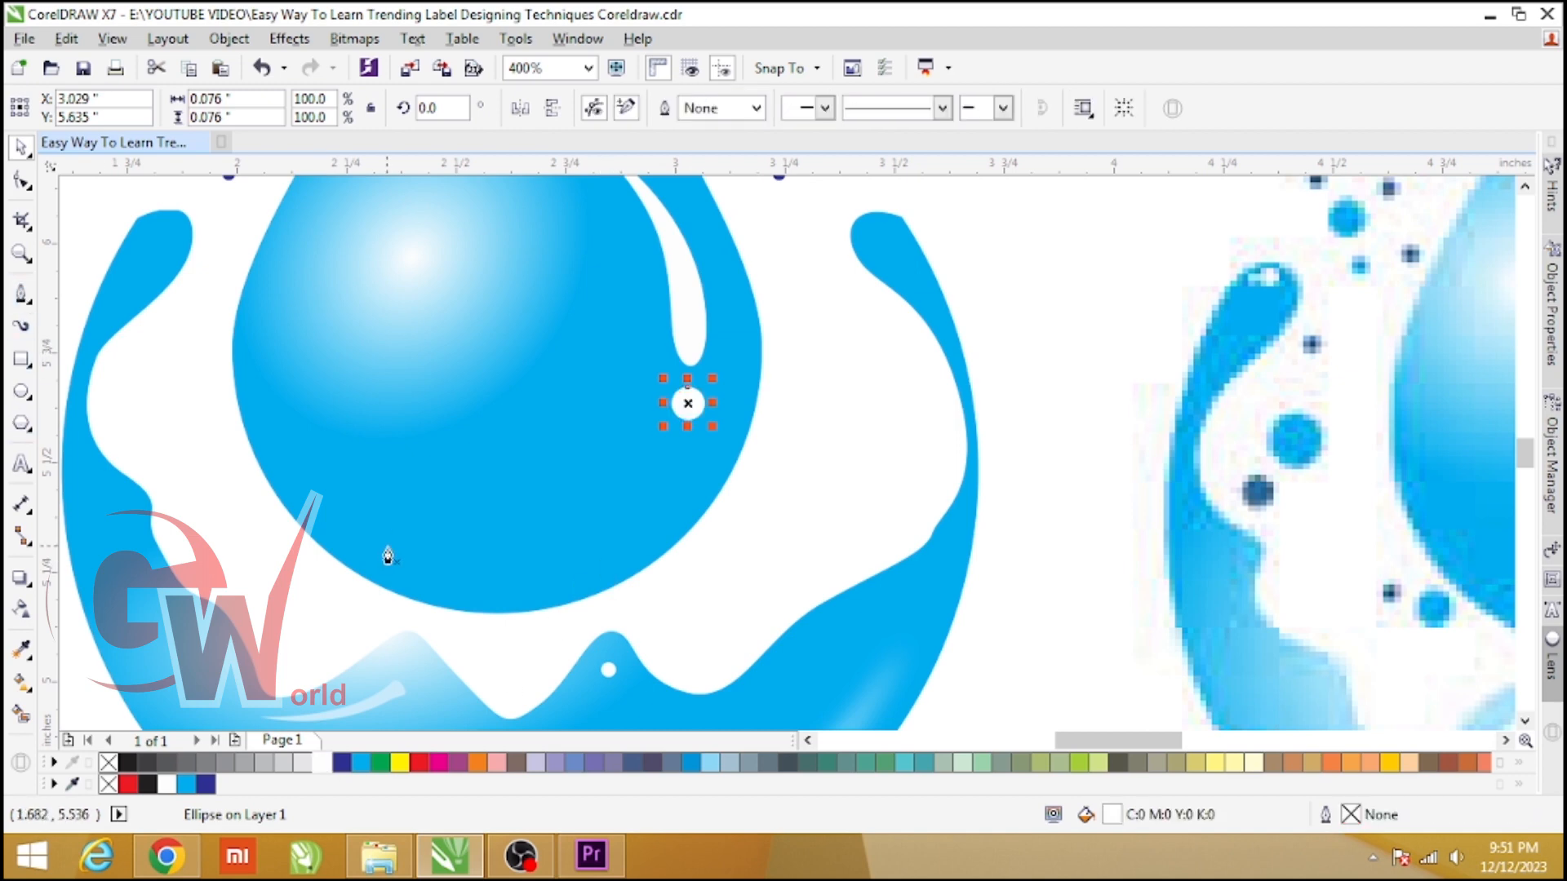
{"action": "left_click", "coordinate": [301, 494]}
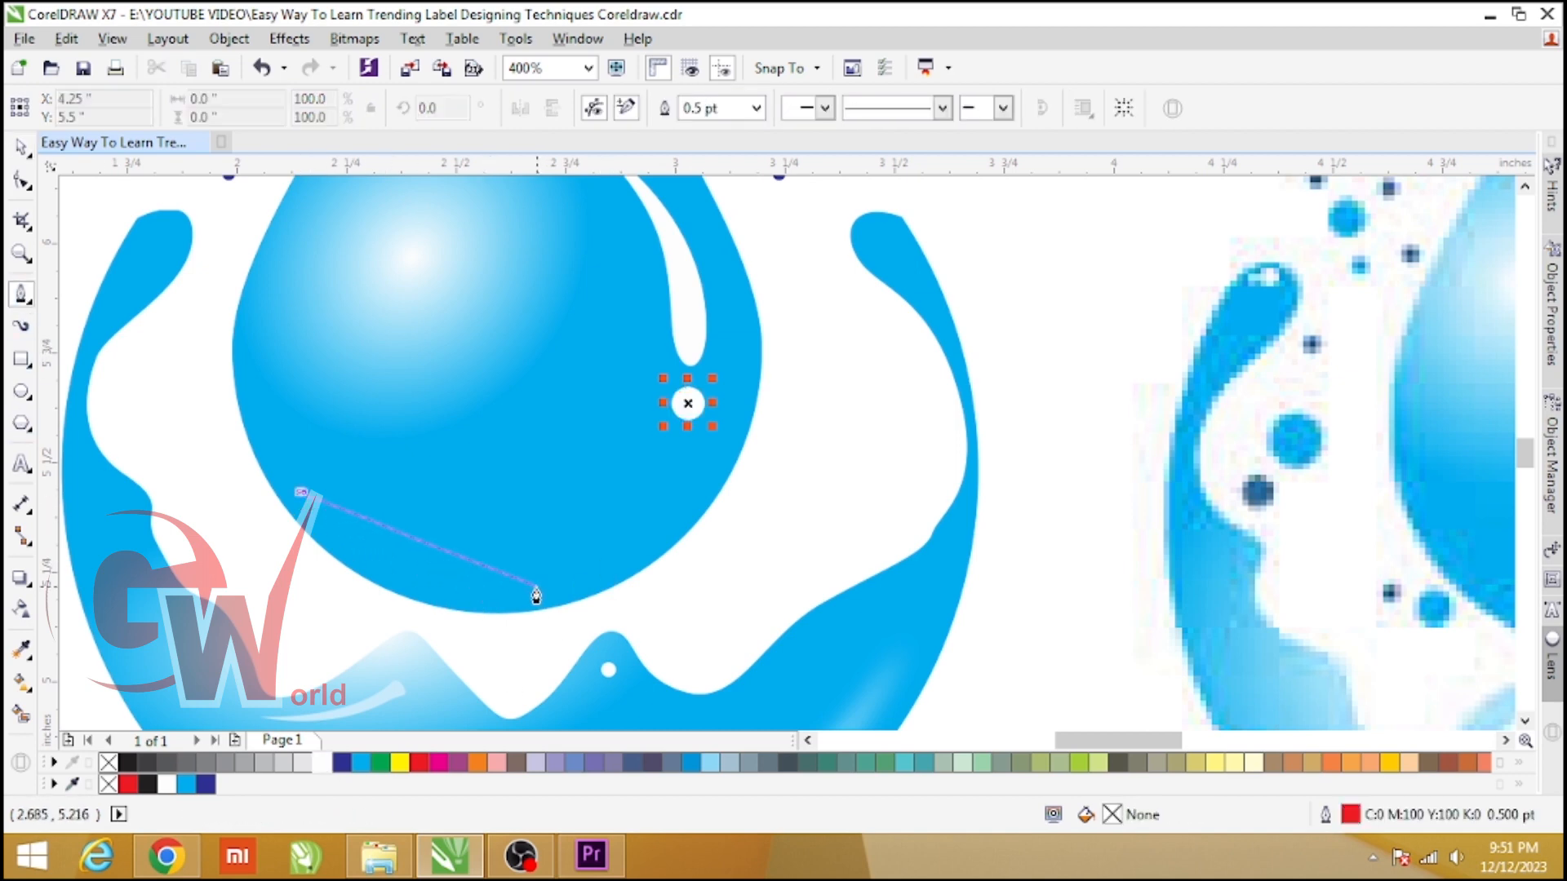
{"action": "left_click_drag", "start_coordinate": [535, 589], "coordinate": [700, 569]}
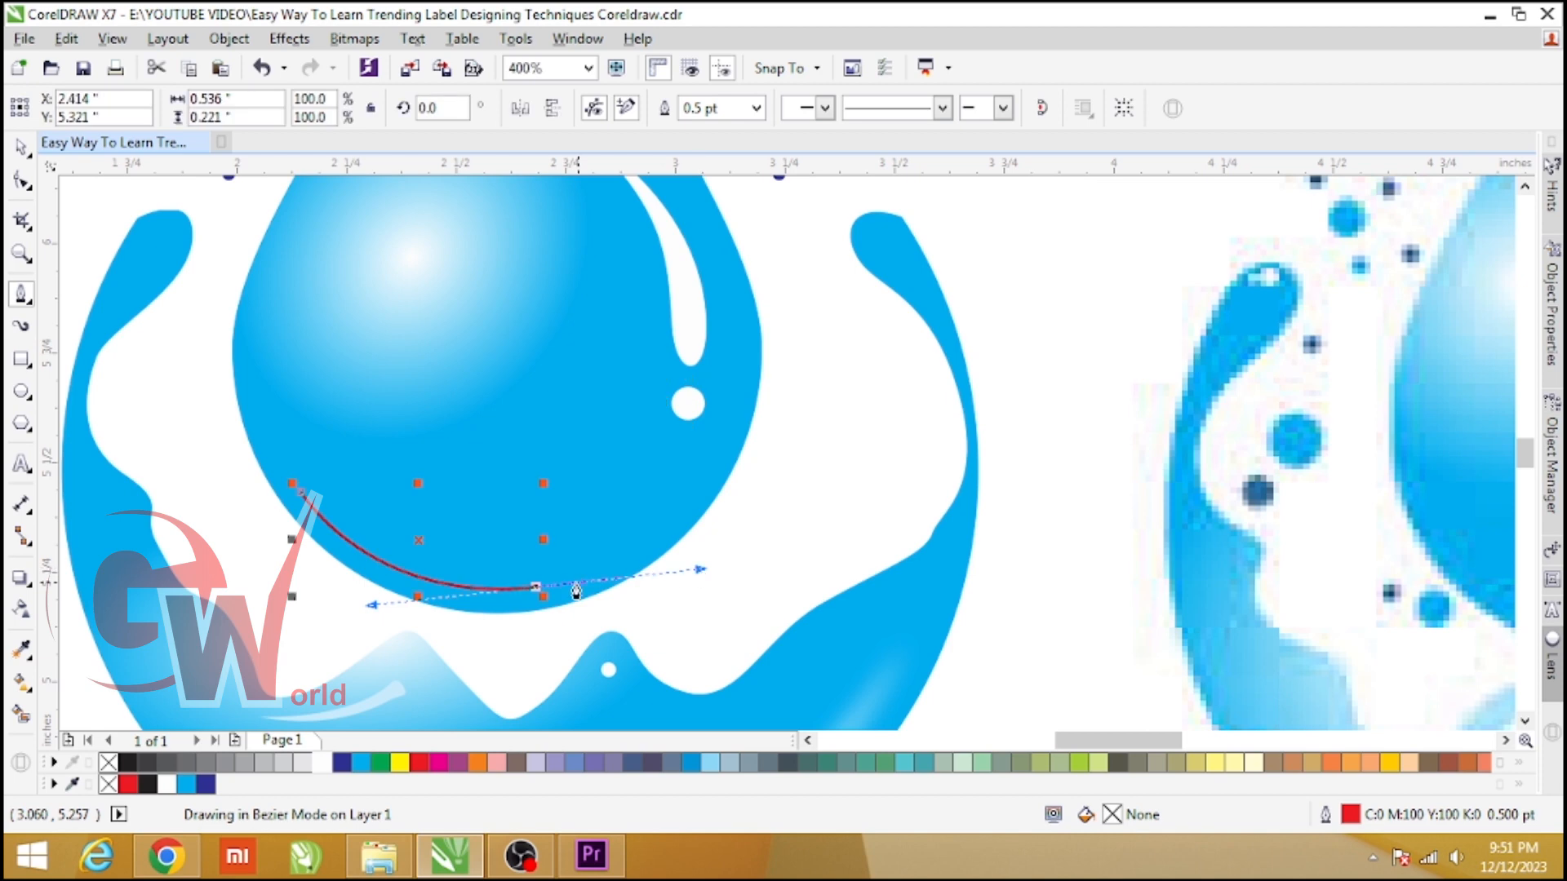
{"action": "left_click", "coordinate": [303, 495]}
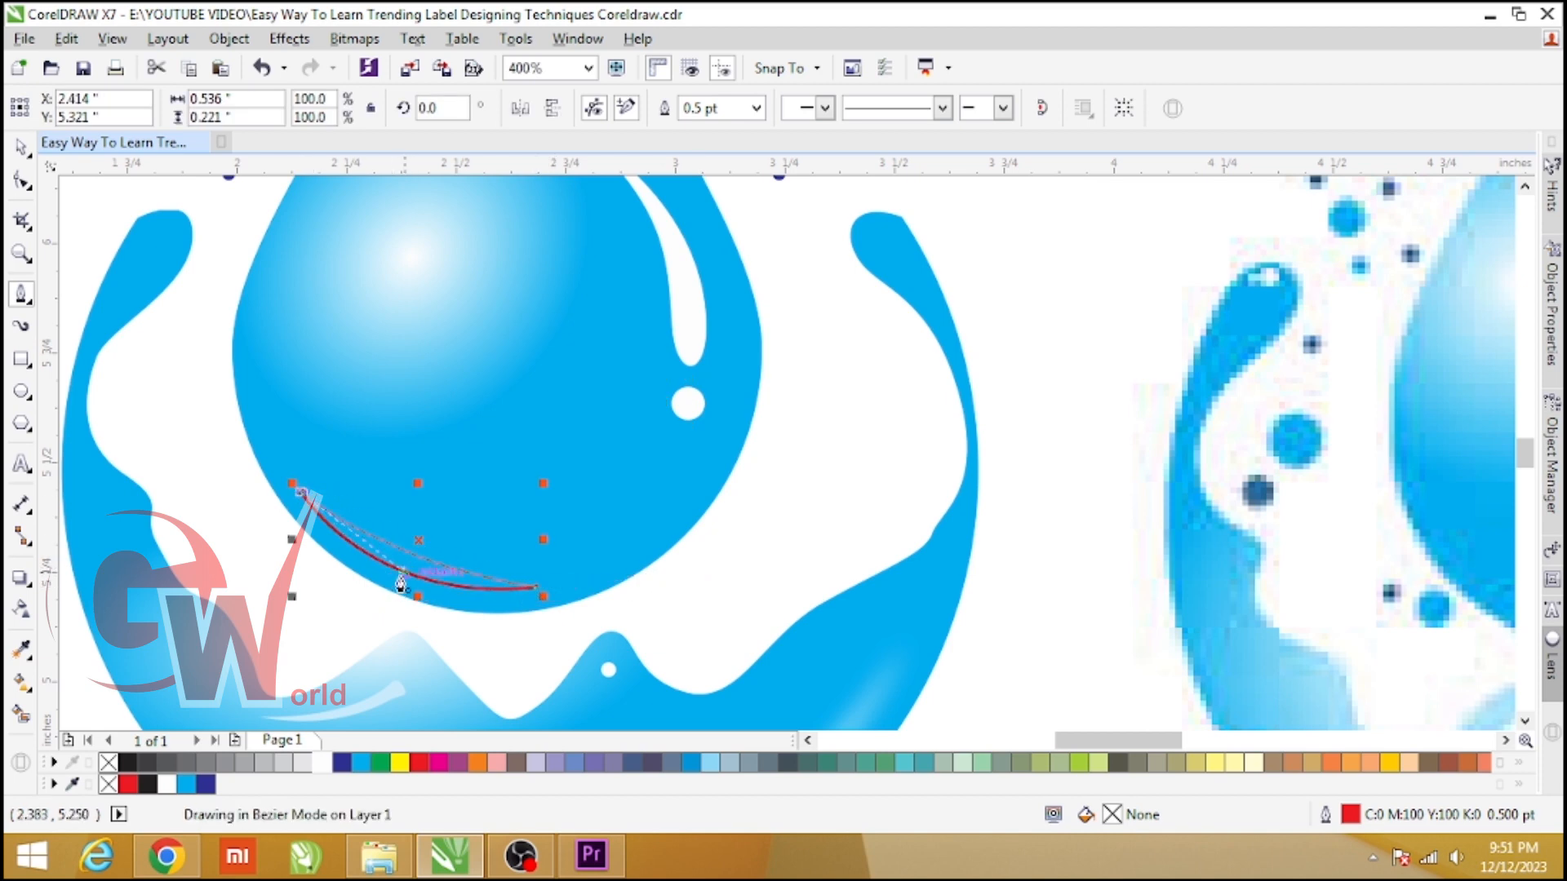
{"action": "left_click_drag", "start_coordinate": [403, 572], "coordinate": [403, 573]}
Fill the crescent with white and remove its outline
{"action": "left_click", "coordinate": [322, 763]}
{"action": "right_click", "coordinate": [108, 763]}
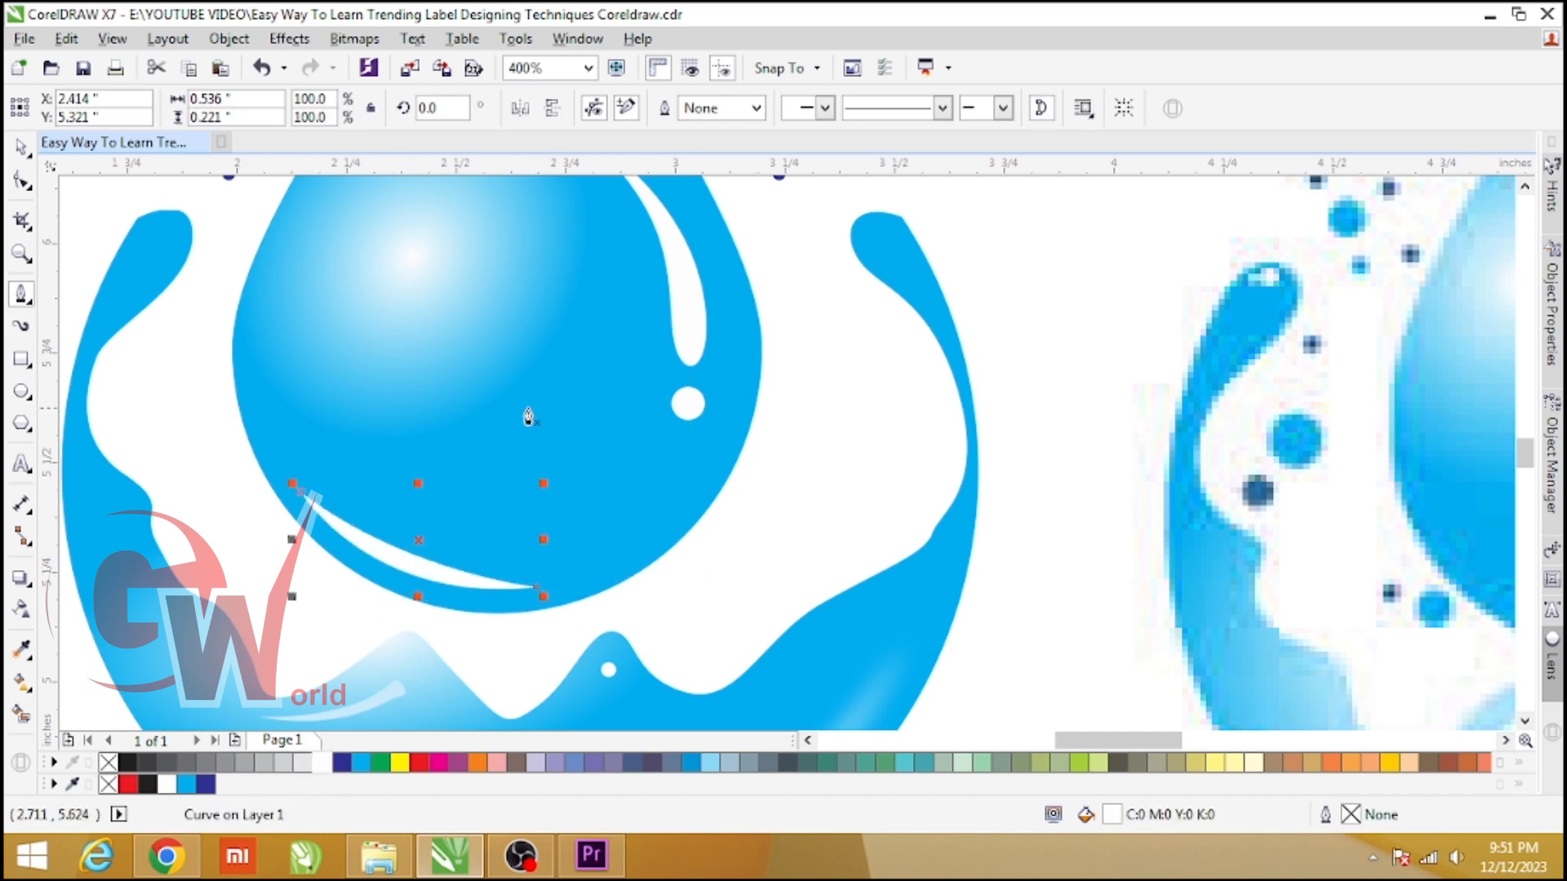
{"action": "key", "text": "space"}
{"action": "scroll", "coordinate": [428, 537], "scroll_direction": "down", "scroll_amount": 2}
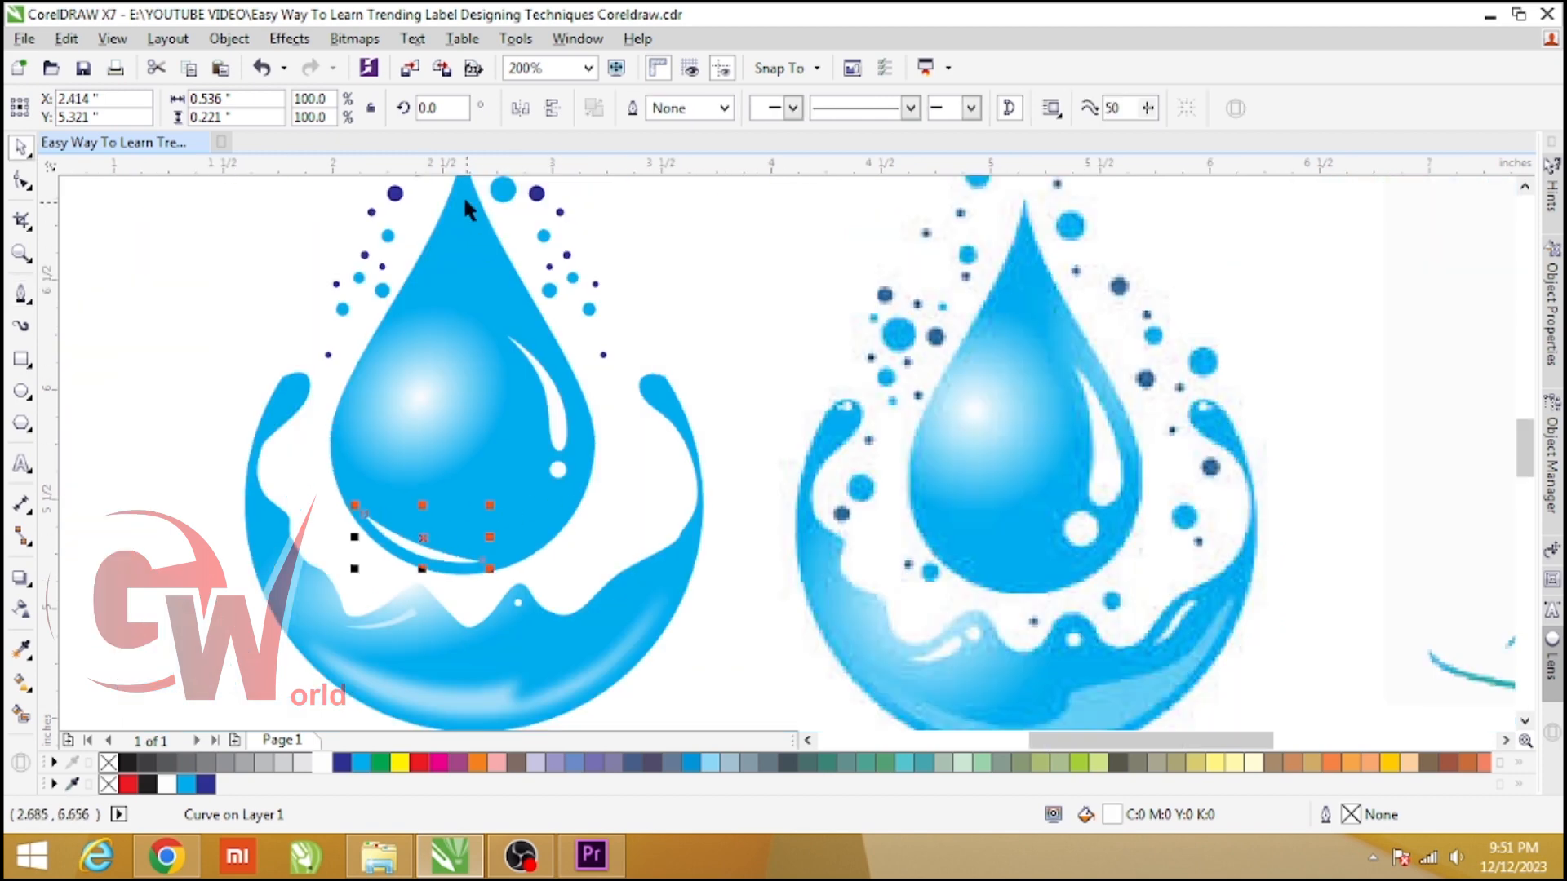
Slim the white crescent and extend its upper end along the drop's edge, to about 0.575 by 0.283 in
{"action": "scroll", "coordinate": [401, 539], "scroll_direction": "up", "scroll_amount": 4}
{"action": "key", "text": "F10"}
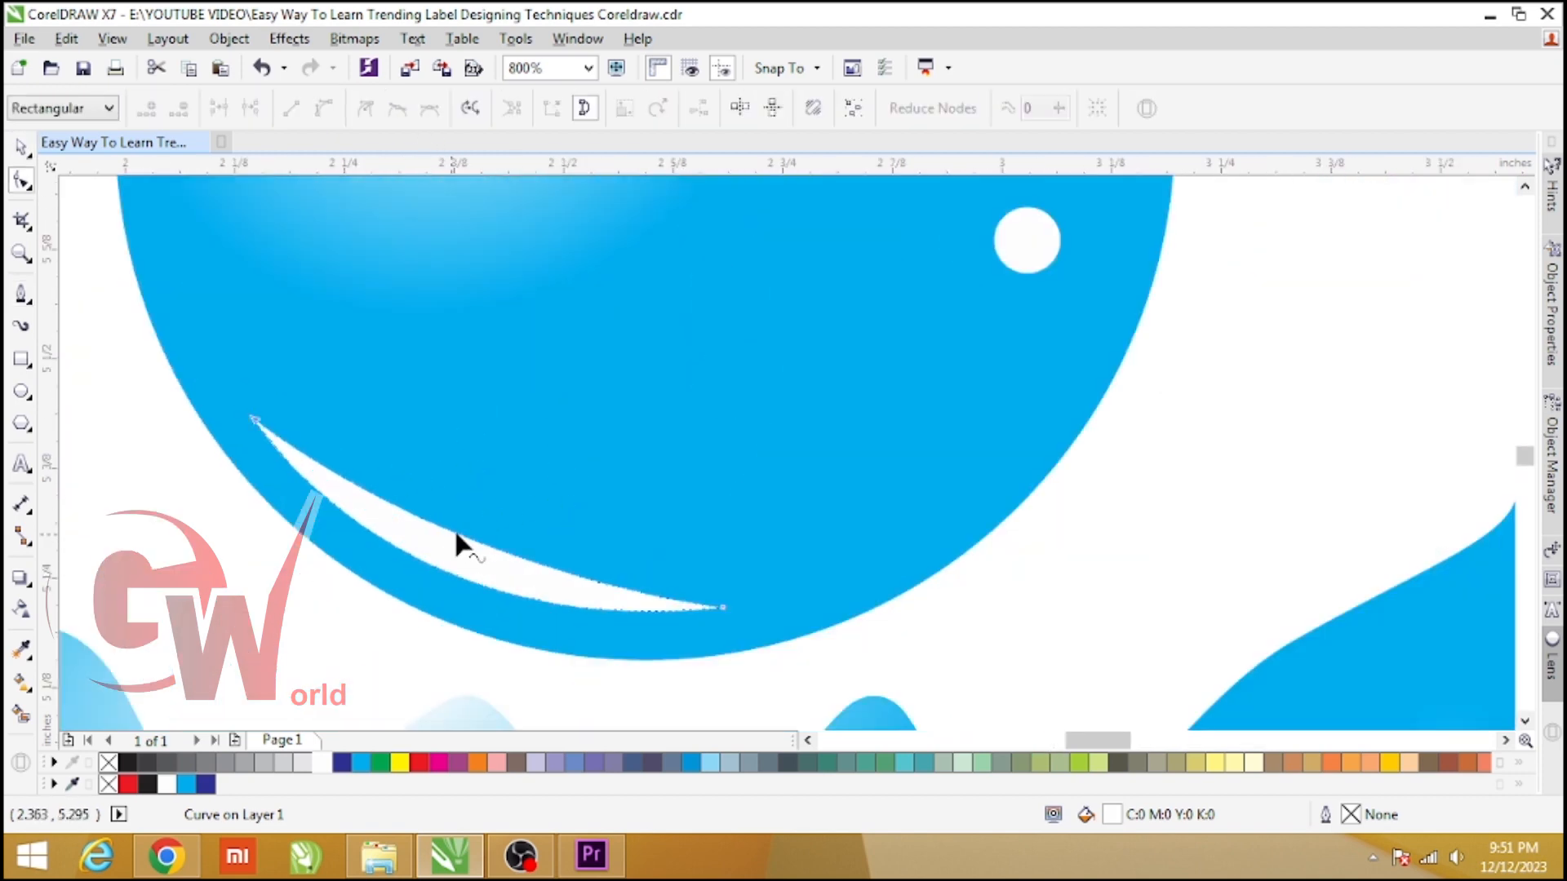
{"action": "left_click_drag", "start_coordinate": [458, 534], "coordinate": [449, 545]}
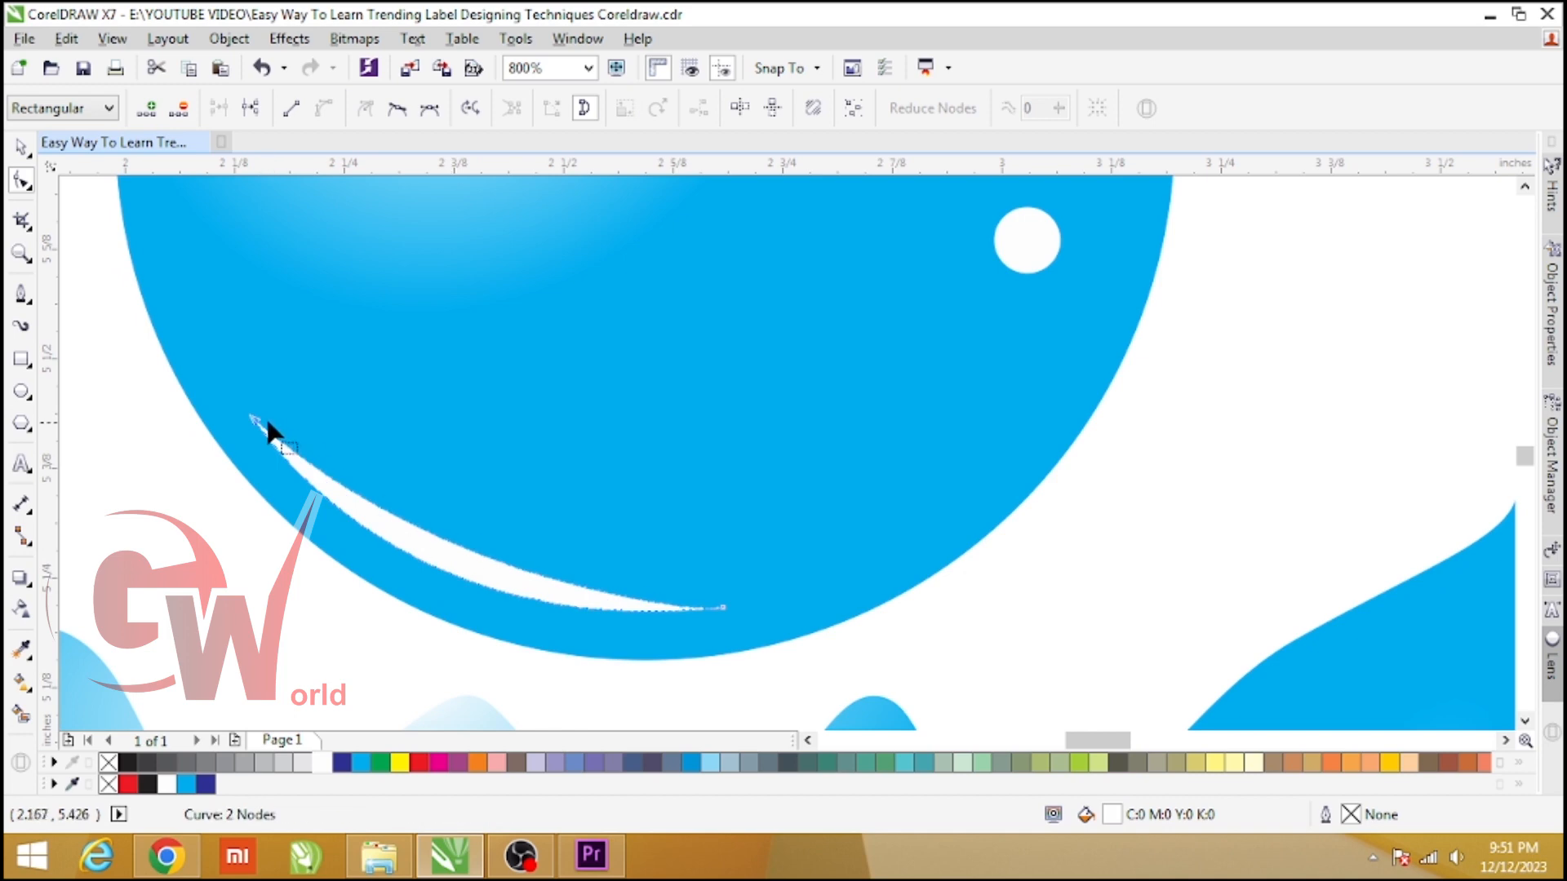
{"action": "left_click_drag", "start_coordinate": [240, 399], "coordinate": [221, 371]}
{"action": "mouse_move", "coordinate": [412, 541]}
{"action": "left_mouse_down"}
{"action": "mouse_move", "coordinate": [441, 535]}
{"action": "mouse_move", "coordinate": [399, 535]}
{"action": "left_mouse_up"}
{"action": "scroll", "coordinate": [414, 489], "scroll_direction": "down", "scroll_amount": 1}
{"action": "key", "text": "space"}
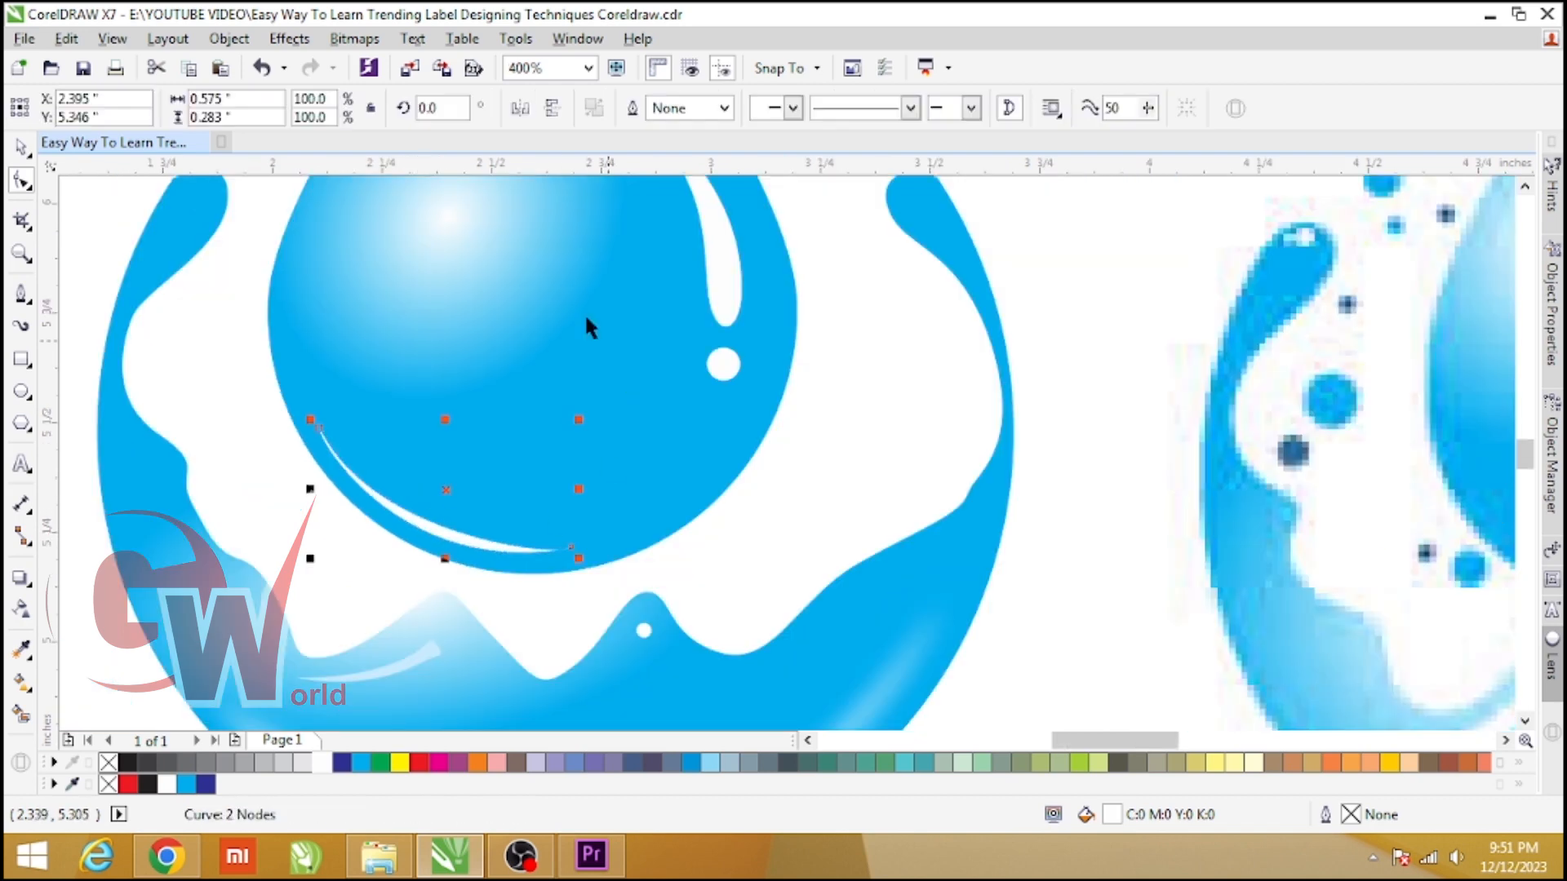
Draw a flat ellipse about 2.296 by 0.099 in centered below the splash bowl
{"action": "scroll", "coordinate": [420, 401], "scroll_direction": "down", "scroll_amount": 1}
{"action": "left_click", "coordinate": [684, 640]}
{"action": "scroll", "coordinate": [503, 486], "scroll_direction": "down", "scroll_amount": 1}
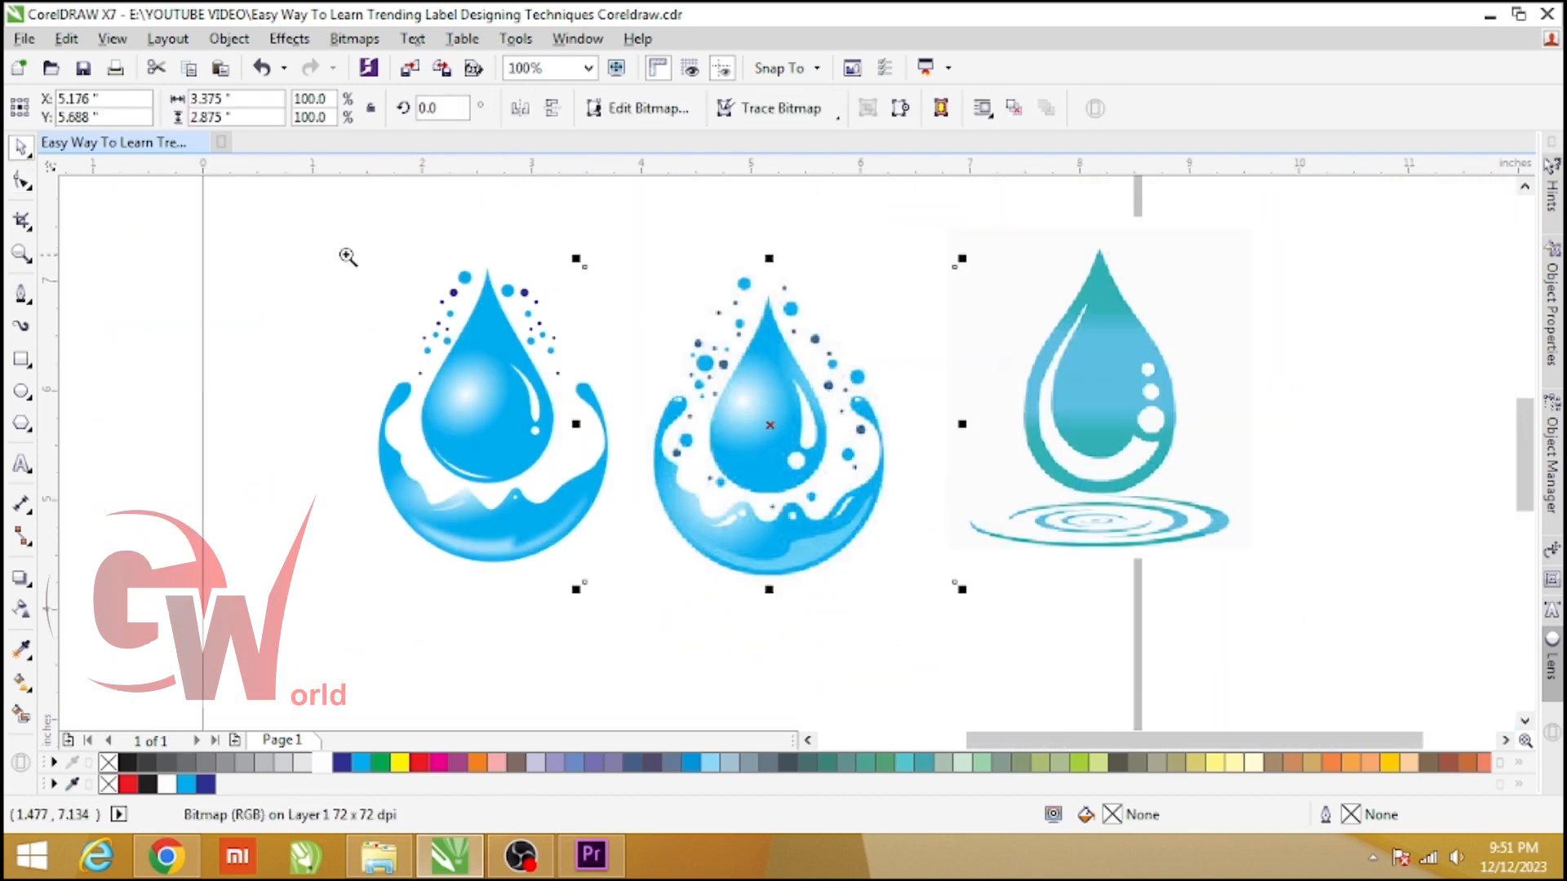
{"action": "left_click_drag", "start_coordinate": [314, 234], "coordinate": [916, 633]}
{"action": "left_click", "coordinate": [1011, 502]}
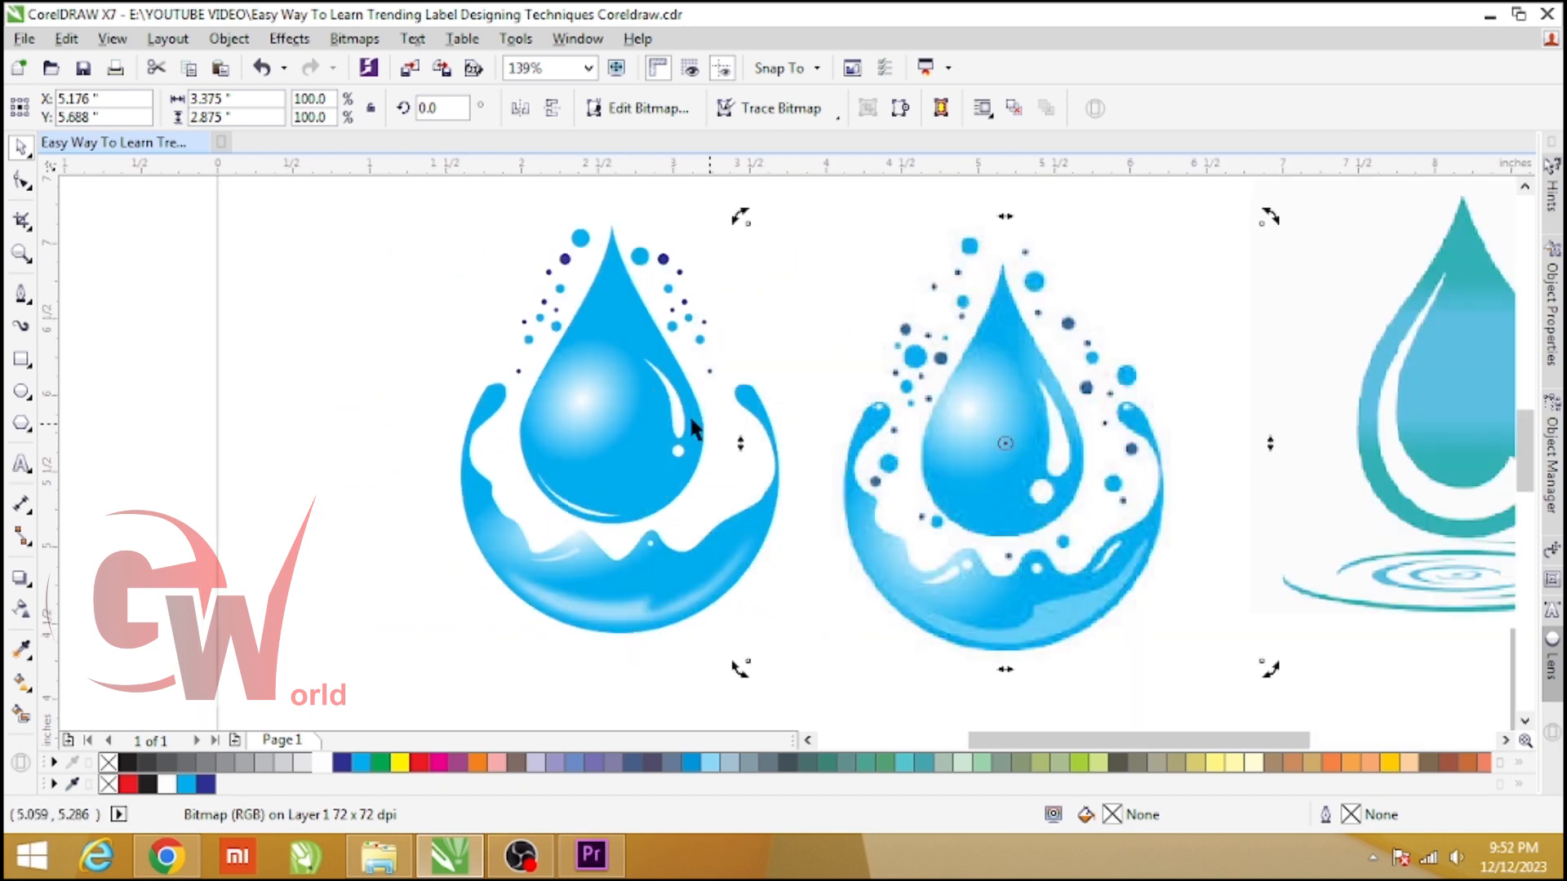
{"action": "left_click", "coordinate": [583, 488]}
{"action": "left_click", "coordinate": [22, 392]}
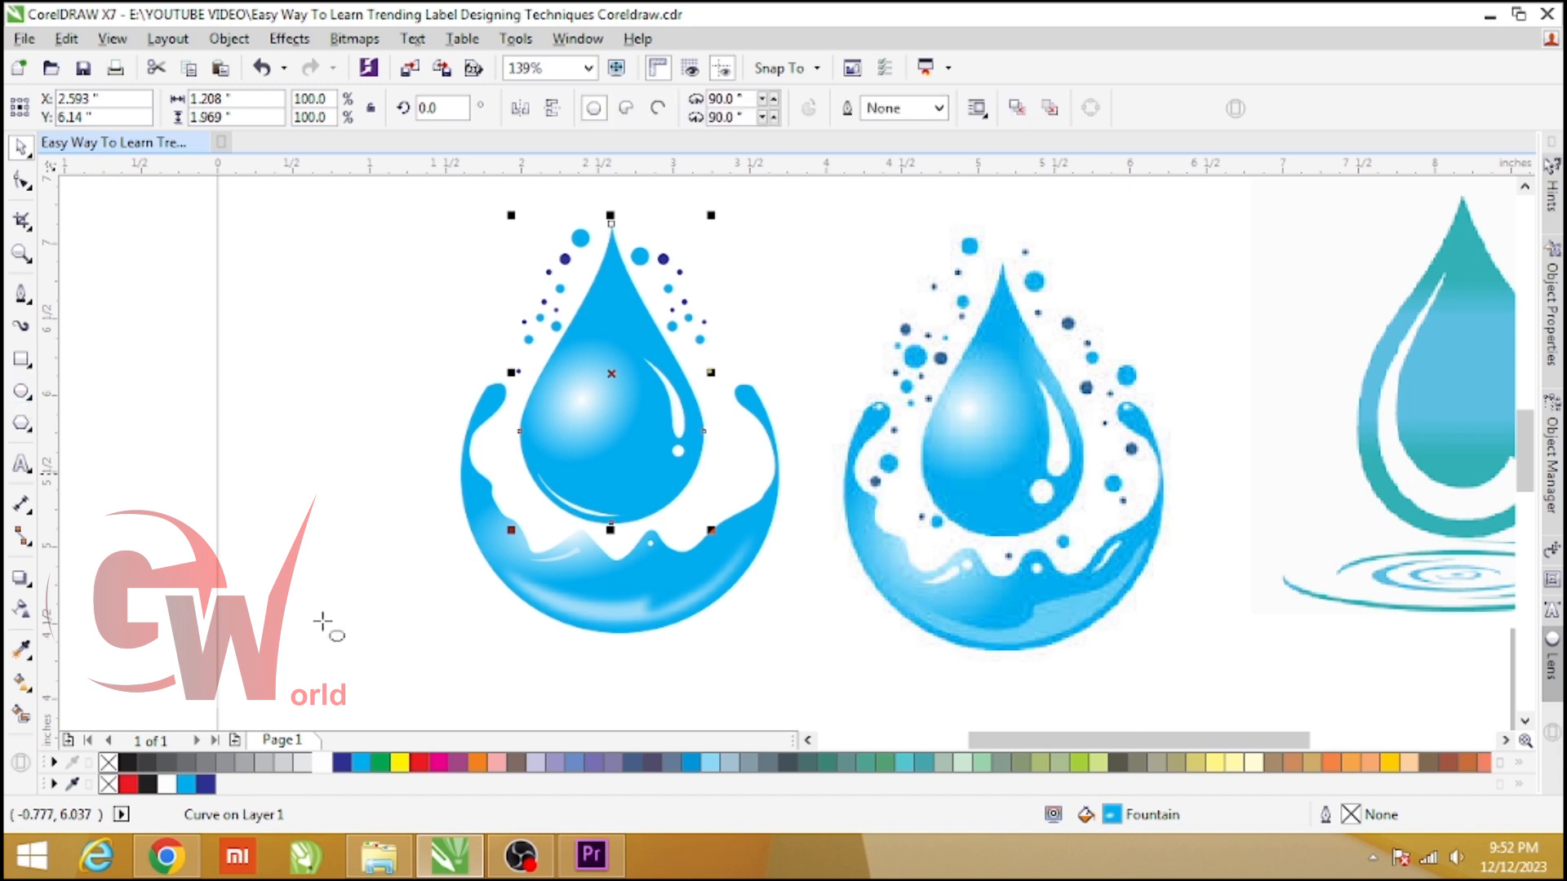
{"action": "left_click_drag", "start_coordinate": [444, 646], "coordinate": [798, 668]}
Fill the flat ellipse with black and remove its outline
{"action": "left_click", "coordinate": [128, 763]}
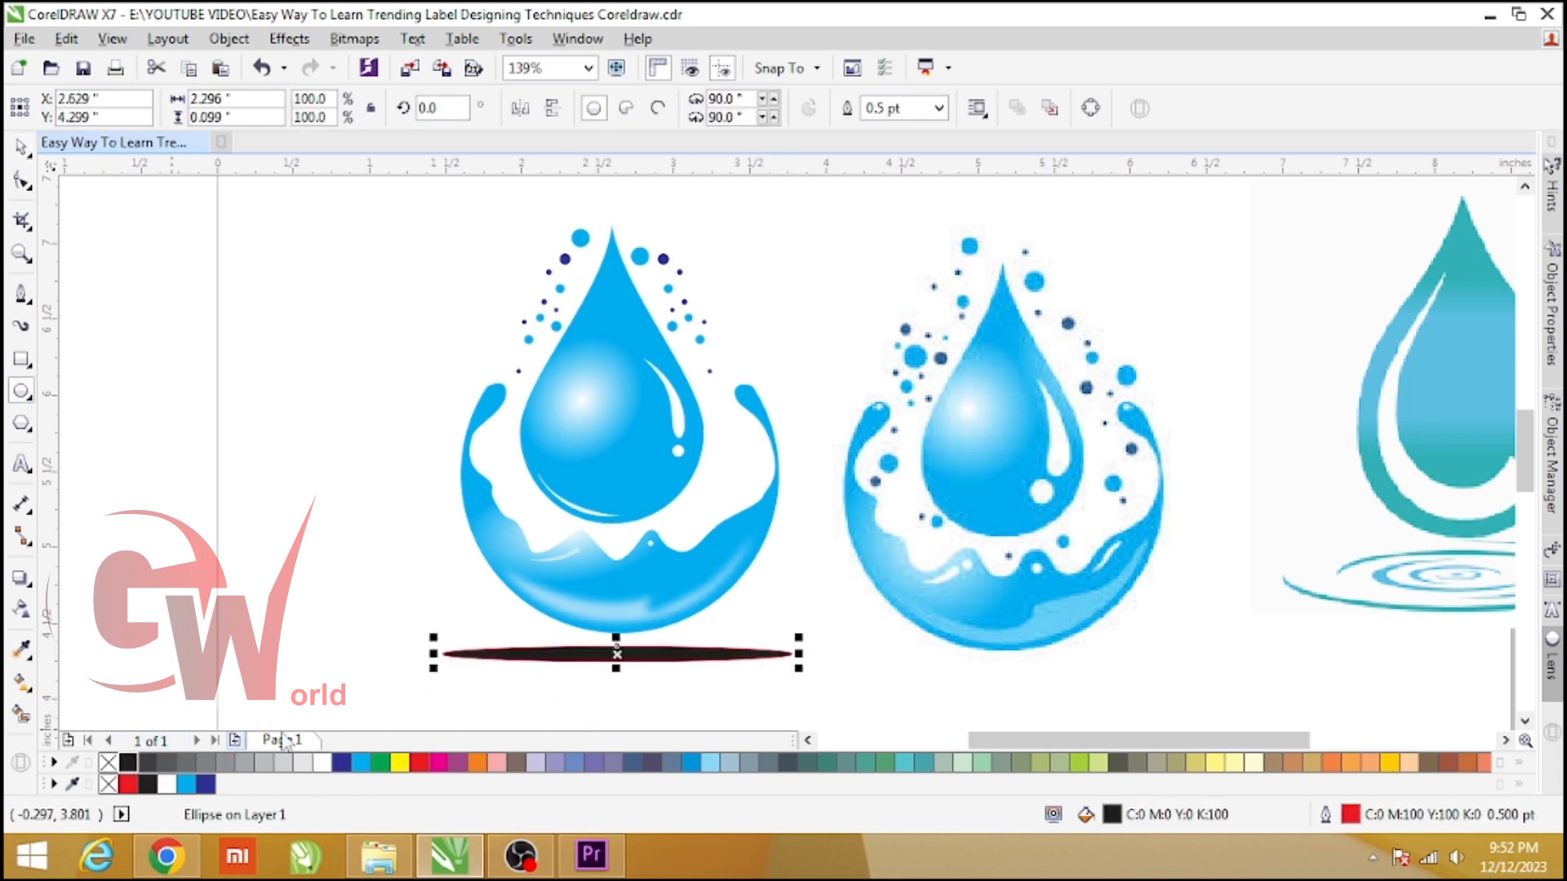
{"action": "right_click", "coordinate": [108, 762]}
{"action": "scroll", "coordinate": [618, 659], "scroll_direction": "up", "scroll_amount": 5}
{"action": "key", "text": "space"}
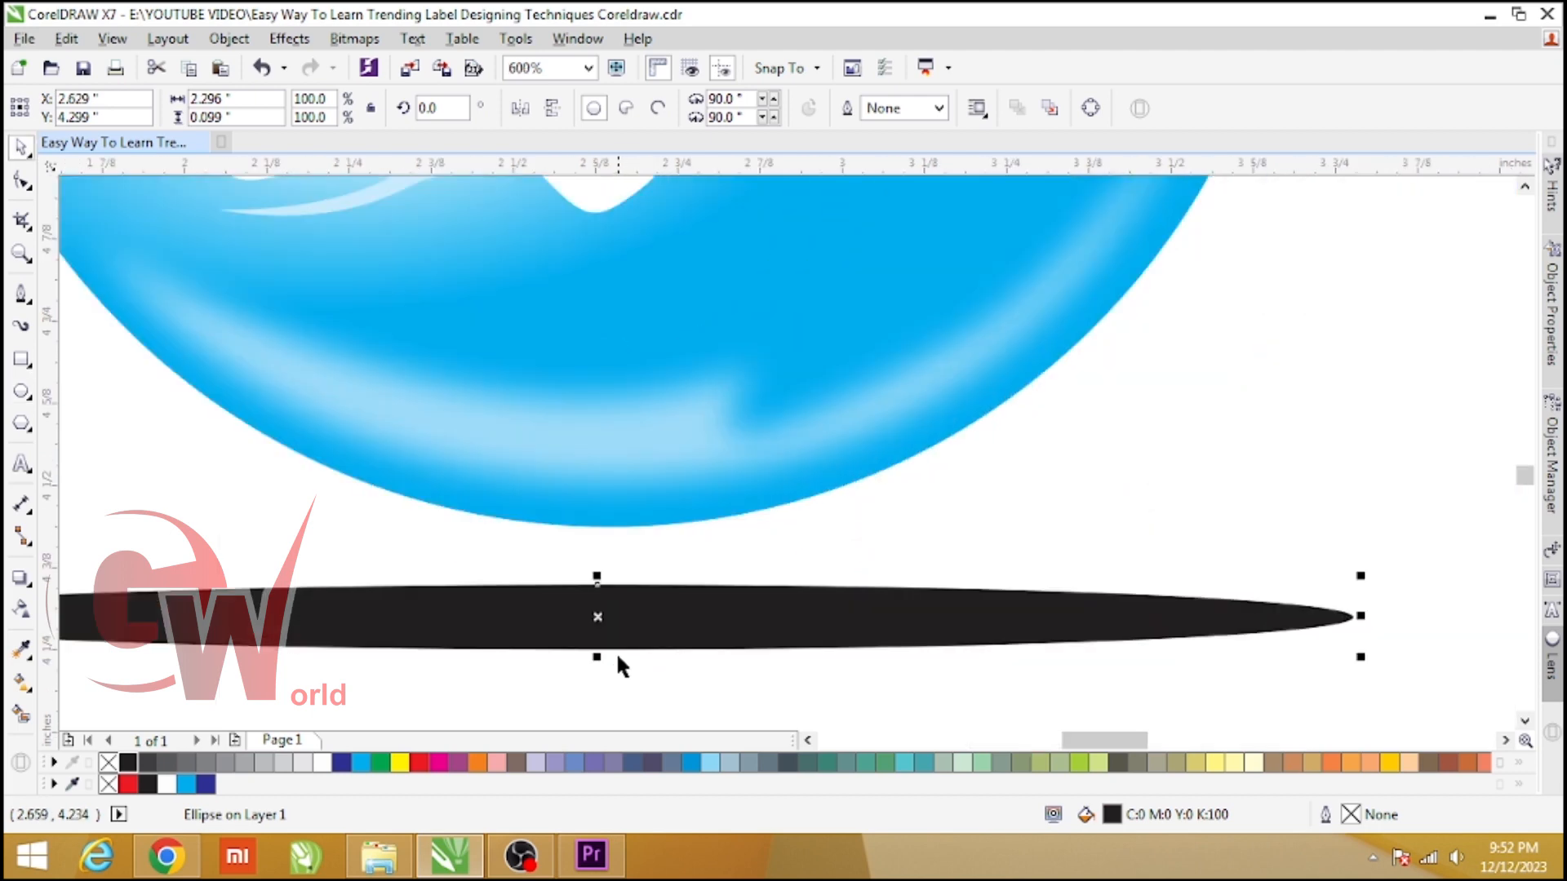
Convert the black ellipse to a 300 dpi CMYK bitmap
{"action": "left_click", "coordinate": [354, 38]}
{"action": "left_click", "coordinate": [364, 65]}
{"action": "left_click", "coordinate": [730, 553]}
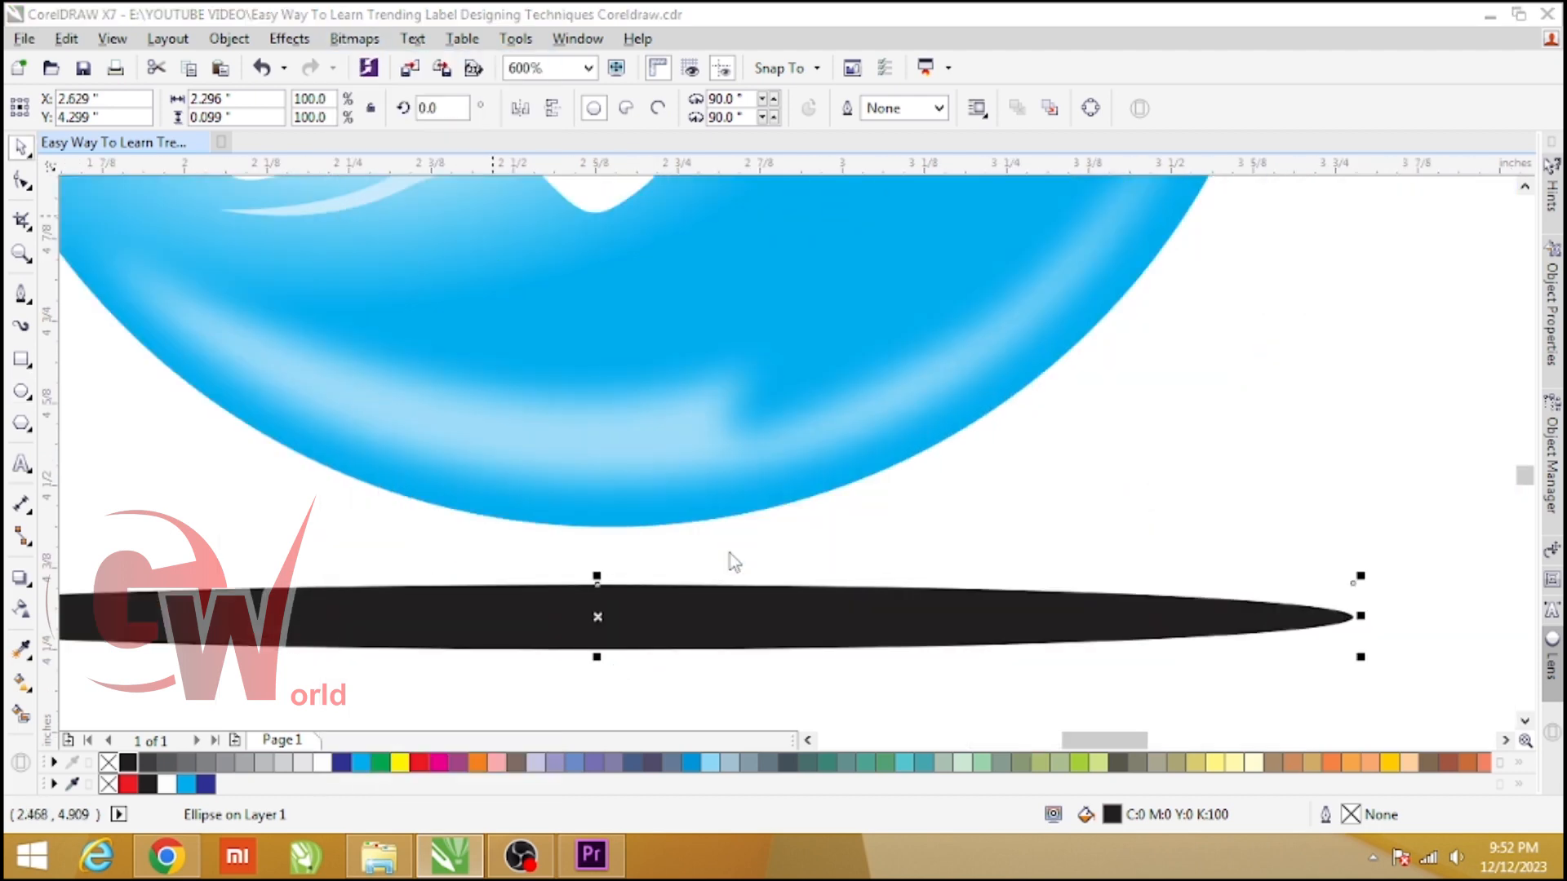
Apply a Gaussian Blur with a radius of 8.0 pixels to the ellipse bitmap
{"action": "scroll", "coordinate": [614, 510], "scroll_direction": "down", "scroll_amount": 2}
{"action": "left_click", "coordinate": [365, 43]}
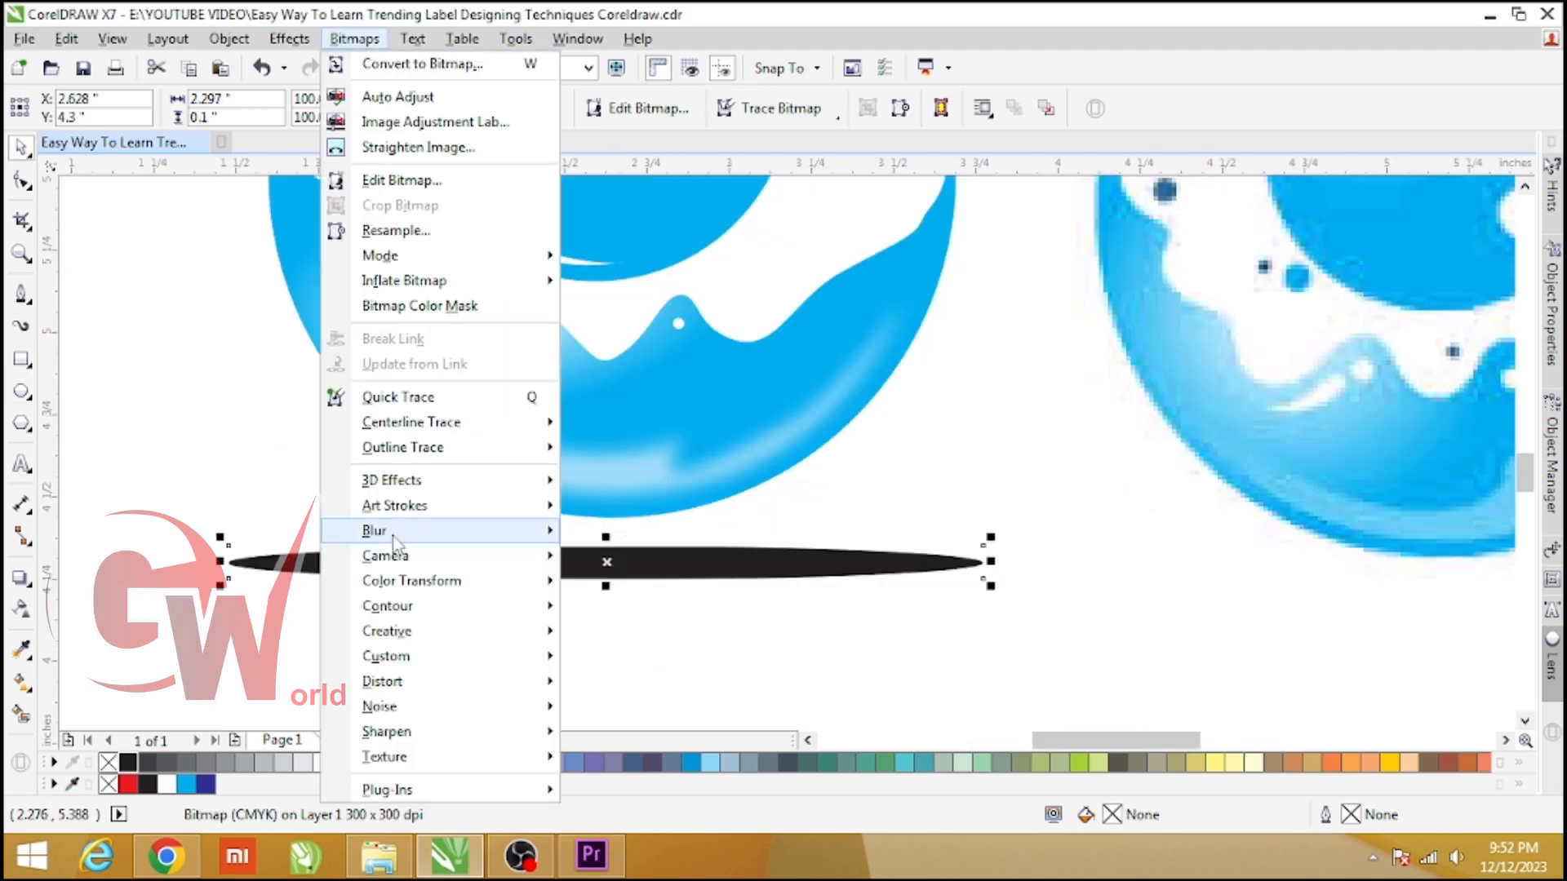
{"action": "mouse_move", "coordinate": [532, 532]}
{"action": "left_click", "coordinate": [670, 563]}
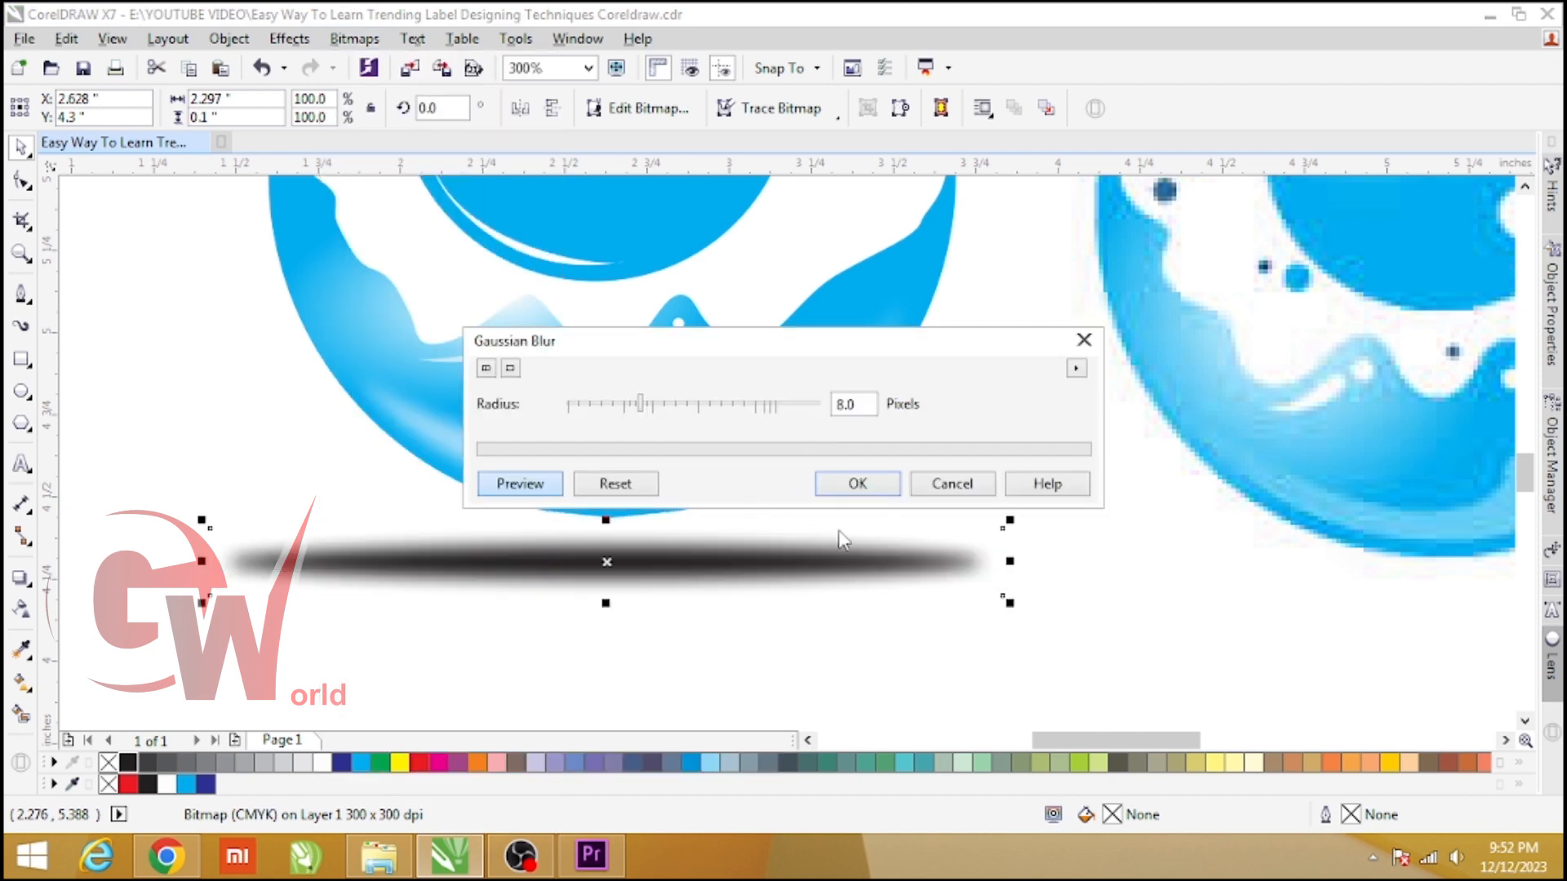
{"action": "left_click", "coordinate": [859, 484]}
Apply a uniform transparency of less than 50 to the blurred shadow
{"action": "left_click", "coordinate": [22, 611]}
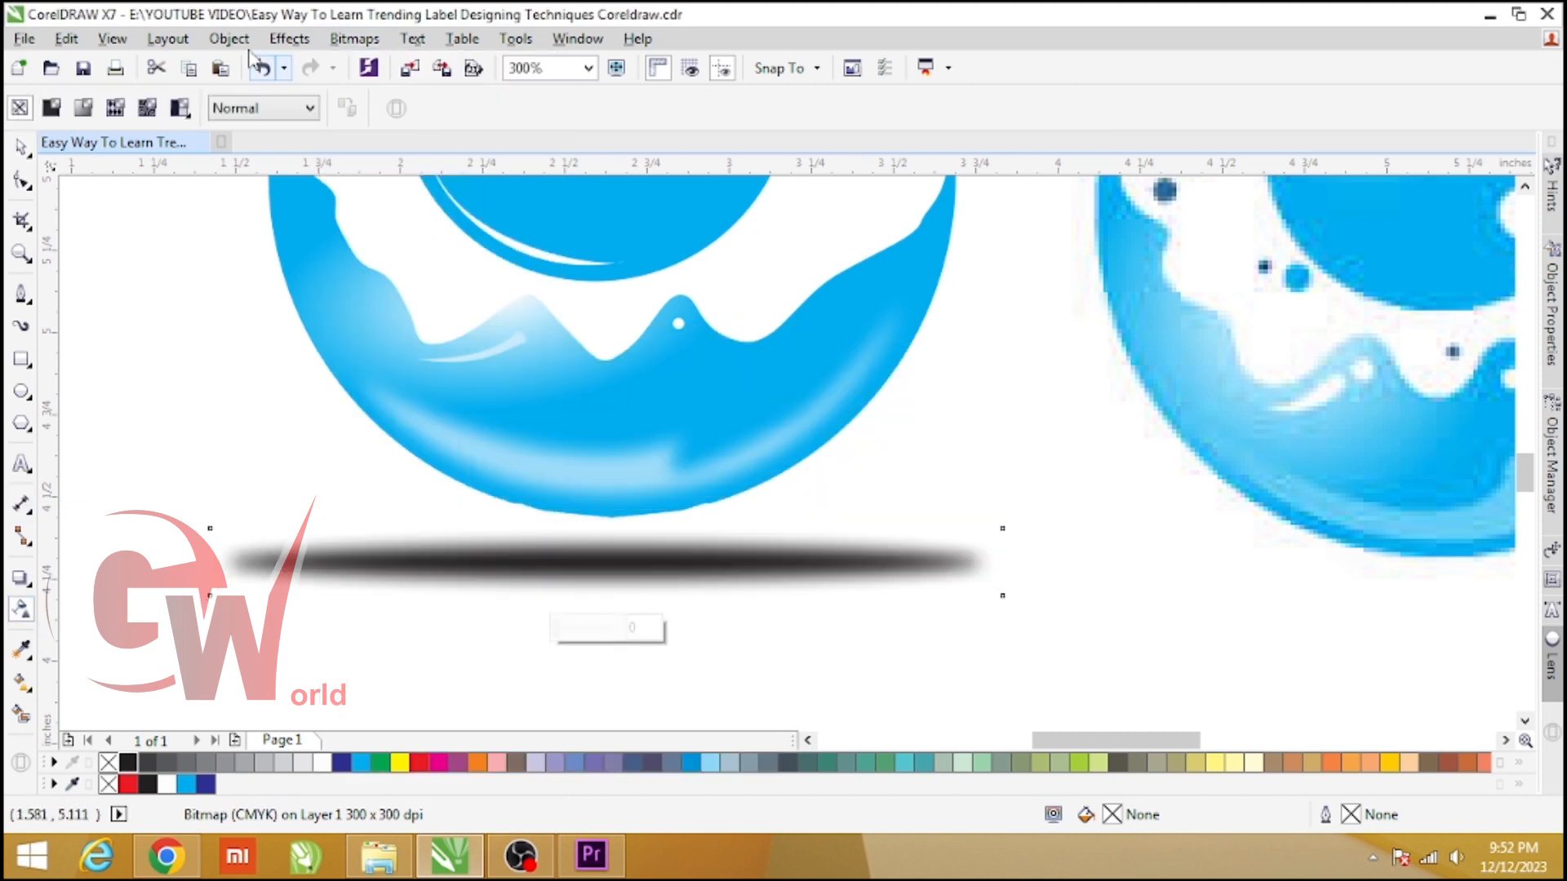
{"action": "left_click", "coordinate": [52, 107]}
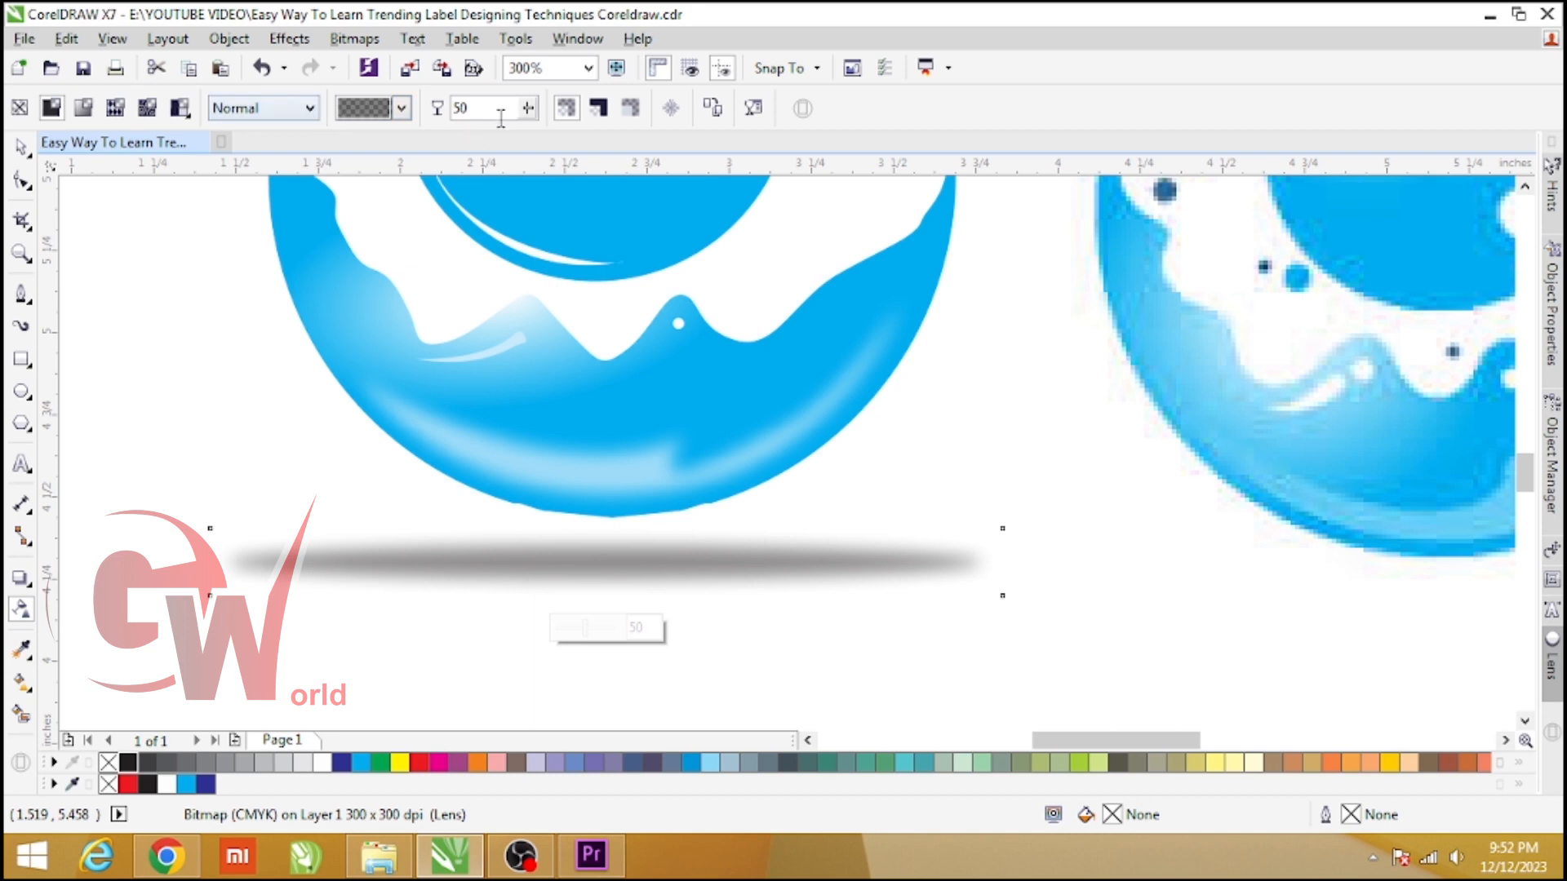
{"action": "left_click", "coordinate": [528, 108]}
{"action": "left_click_drag", "start_coordinate": [545, 115], "coordinate": [508, 121]}
{"action": "left_click", "coordinate": [529, 114]}
{"action": "scroll", "coordinate": [488, 452], "scroll_direction": "down", "scroll_amount": 2}
{"action": "key", "text": "space"}
{"action": "left_click", "coordinate": [529, 550]}
Narrow the shadow about its center to 75% of its width, about 1.805 in
{"action": "scroll", "coordinate": [579, 478], "scroll_direction": "up", "scroll_amount": 2}
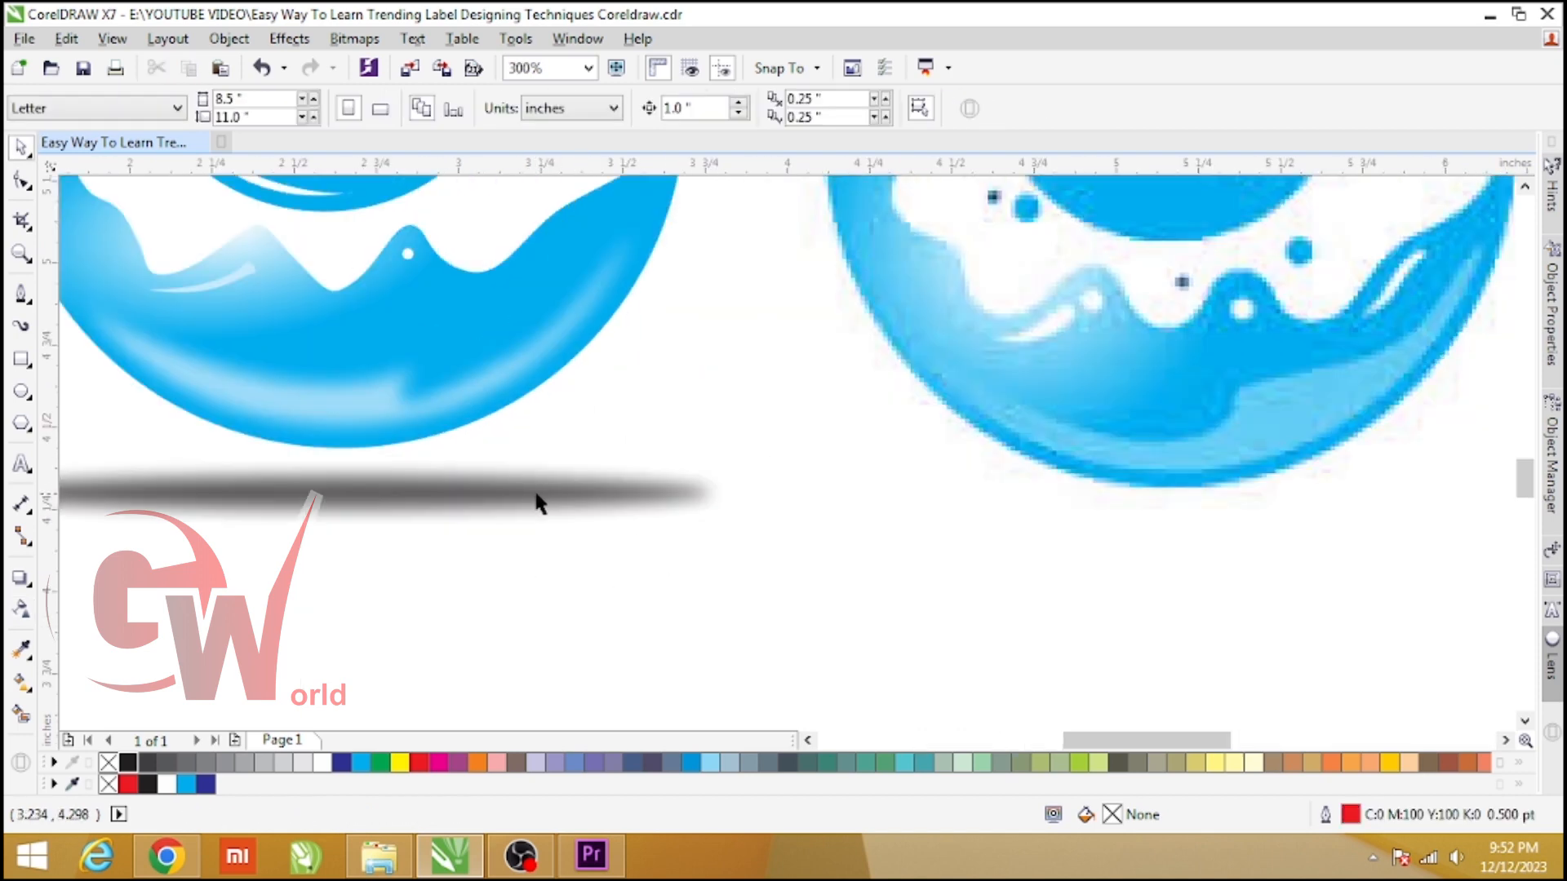
{"action": "left_click", "coordinate": [538, 503]}
{"action": "left_click_drag", "start_coordinate": [741, 493], "coordinate": [640, 494]}
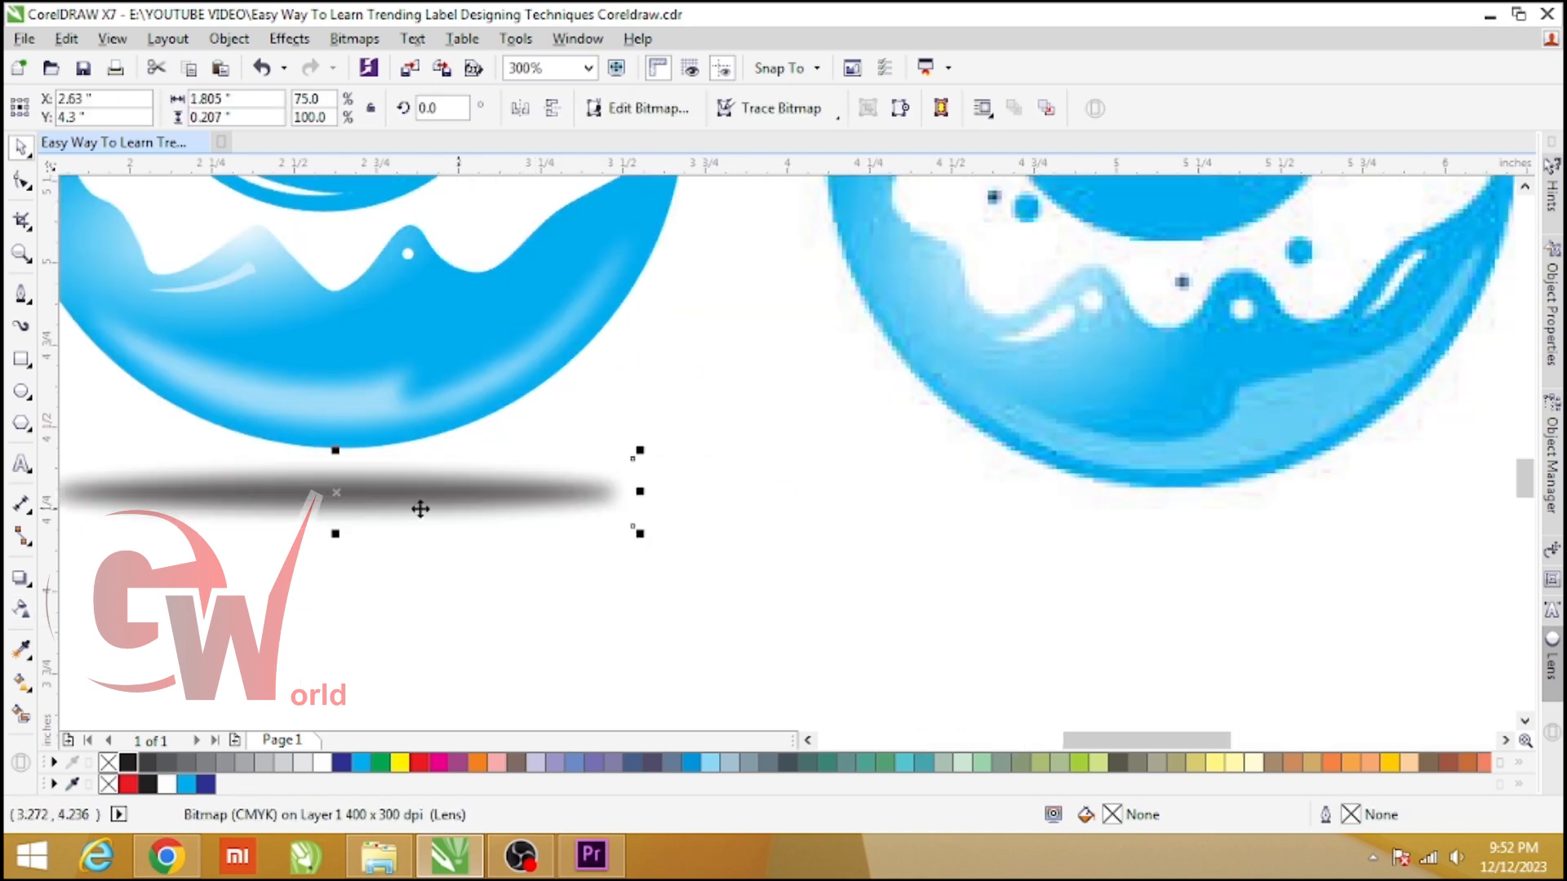
{"action": "scroll", "coordinate": [527, 533], "scroll_direction": "down", "scroll_amount": 1}
{"action": "left_click", "coordinate": [651, 509]}
{"action": "scroll", "coordinate": [779, 477], "scroll_direction": "down", "scroll_amount": 1}
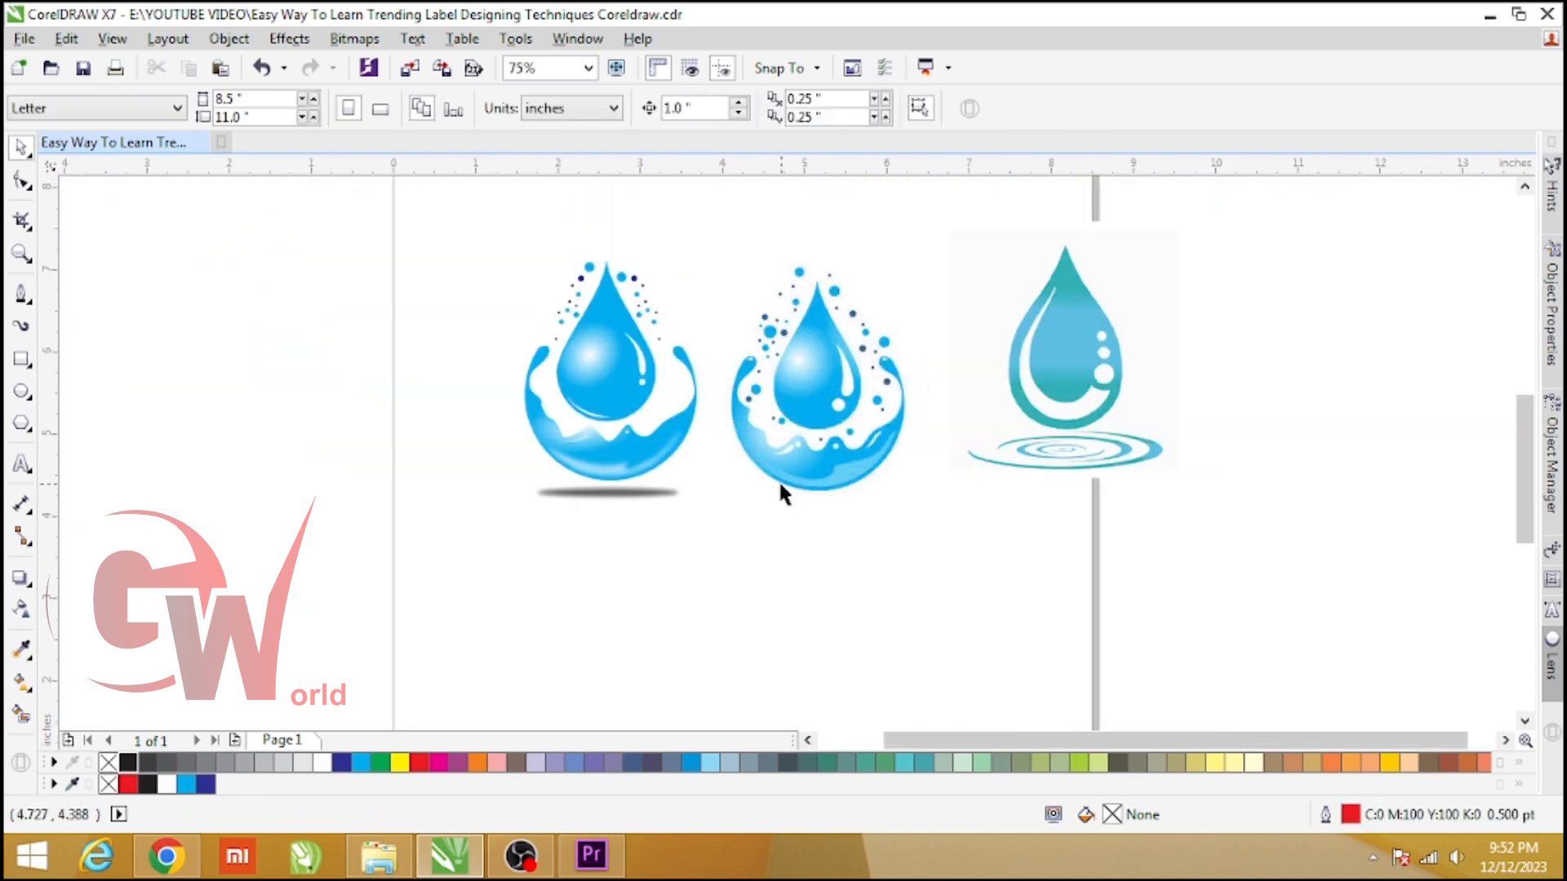
Delete both reference images beside the finished drawing
{"action": "left_click_drag", "start_coordinate": [774, 292], "coordinate": [922, 479]}
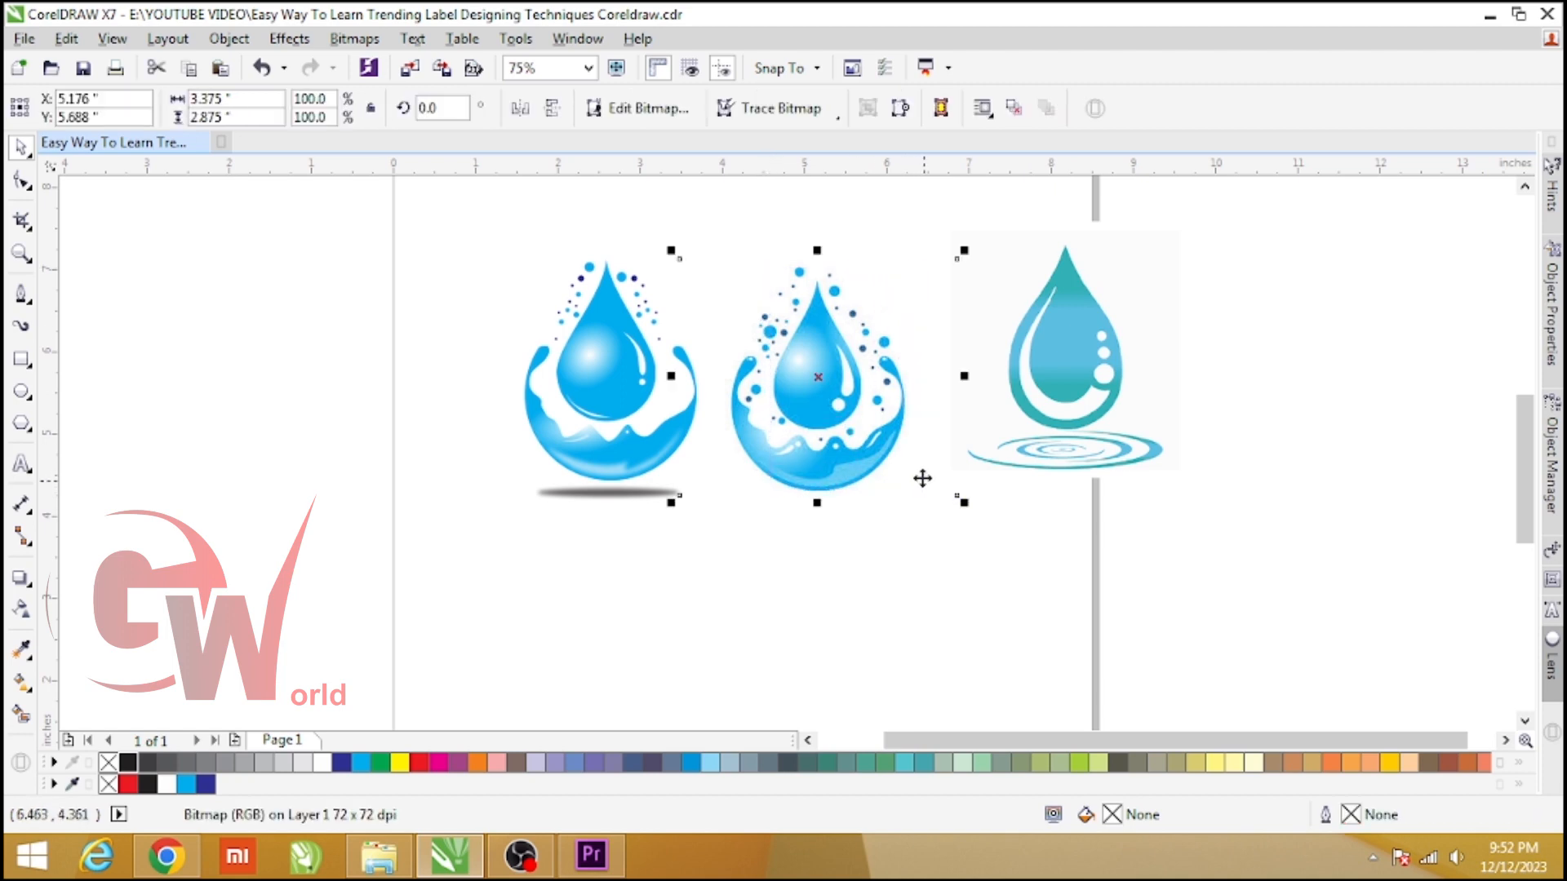
{"action": "left_click_drag", "start_coordinate": [937, 211], "coordinate": [1237, 556]}
{"action": "key", "text": "Delete"}
{"action": "left_click", "coordinate": [840, 414]}
{"action": "key", "text": "Delete"}
Frame the whole water-drop graphic in the view and examine the finished artwork
{"action": "left_click_drag", "start_coordinate": [385, 210], "coordinate": [801, 549]}
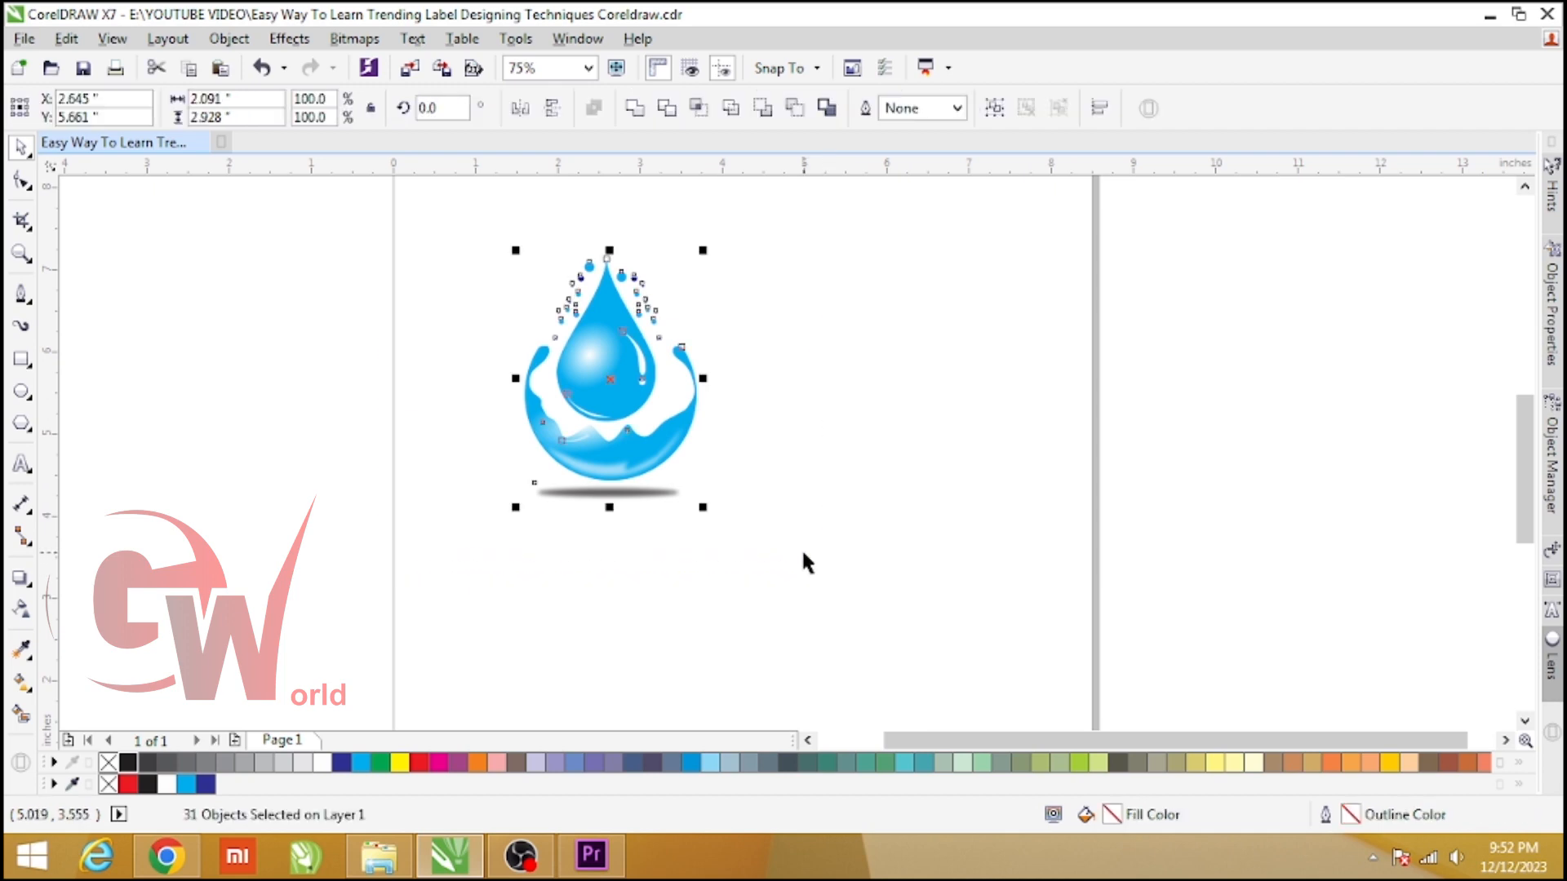
{"action": "key", "text": "shift+F2"}
{"action": "left_click", "coordinate": [202, 409]}
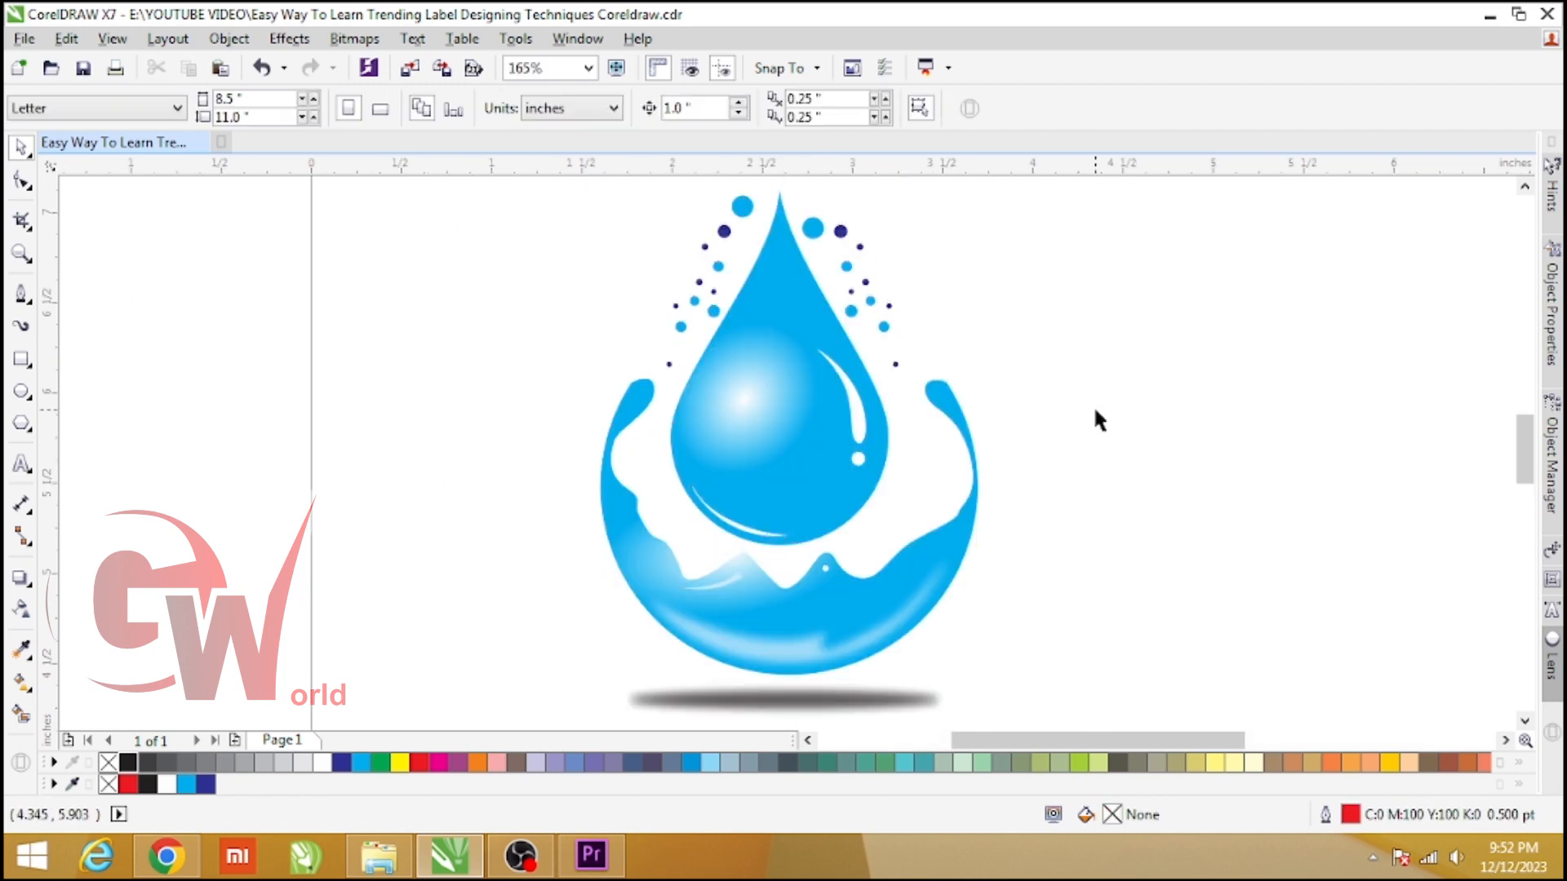